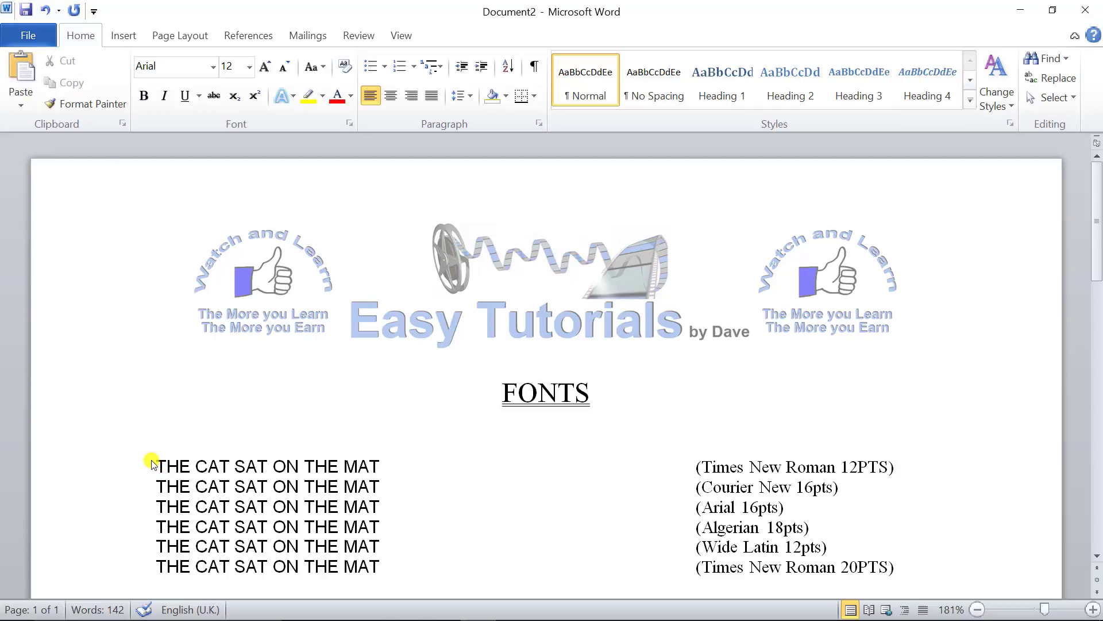
Select the first THE CAT SAT ON THE MAT sentence alone, and its entire line including the bracketed font note.
left_click_drag(156, 467, 377, 467)
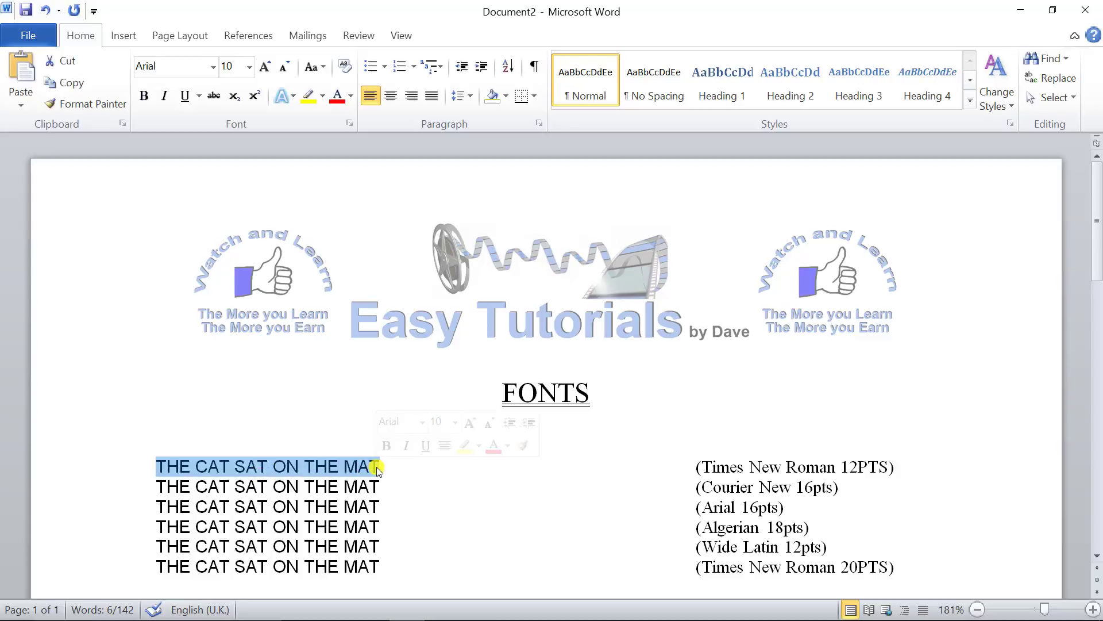
left_click(167, 472)
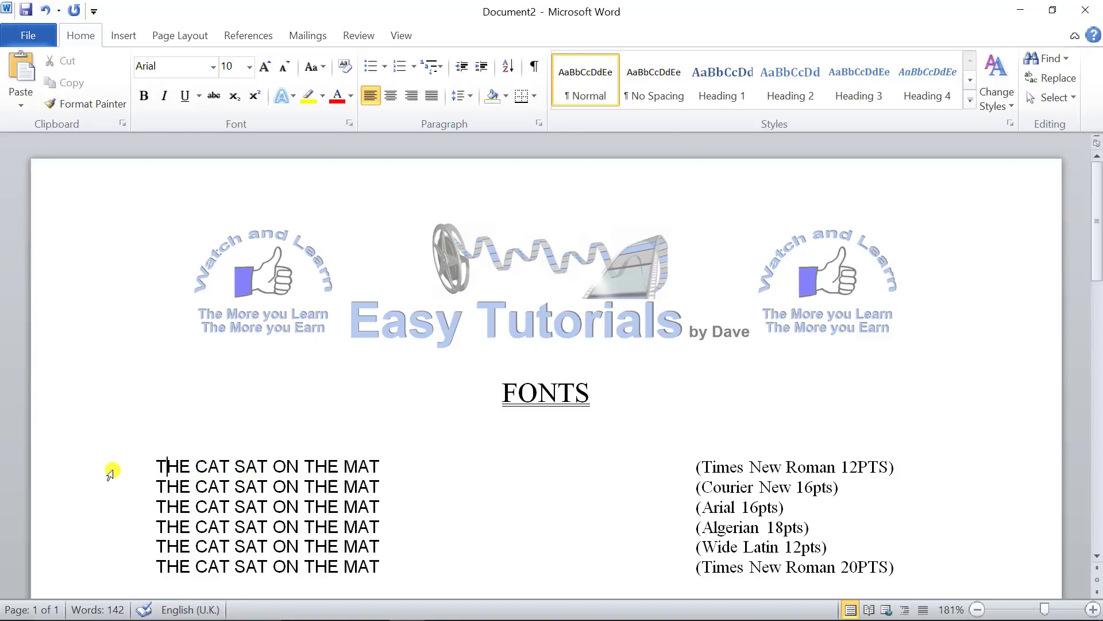
left_click(111, 468)
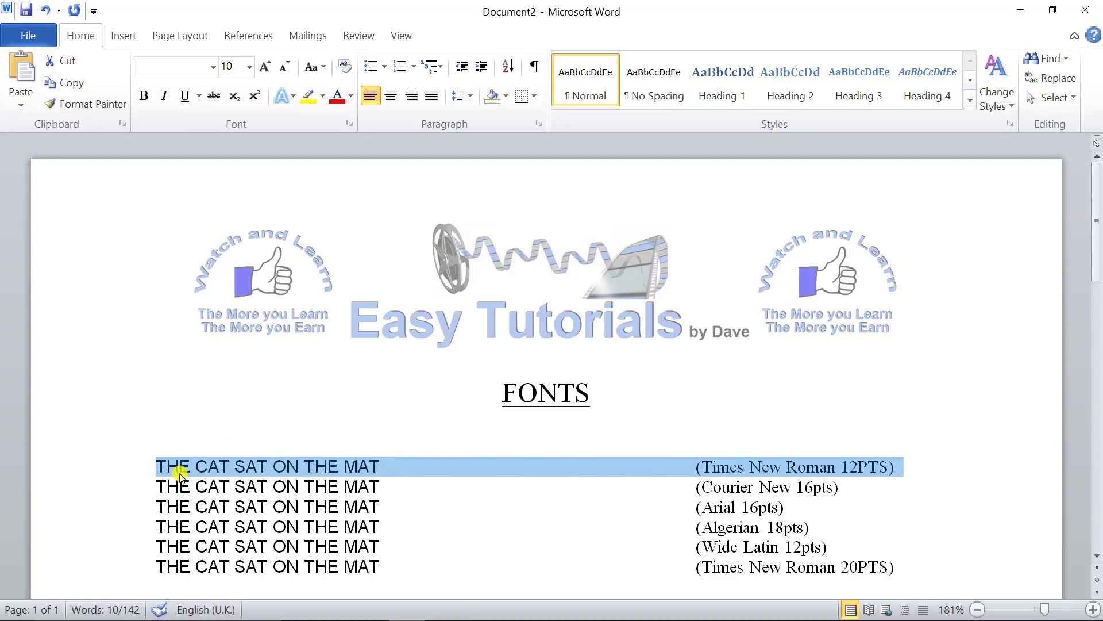
Select the first THE CAT SAT ON THE MAT sentence word by word, starting from its beginning.
left_click(161, 468)
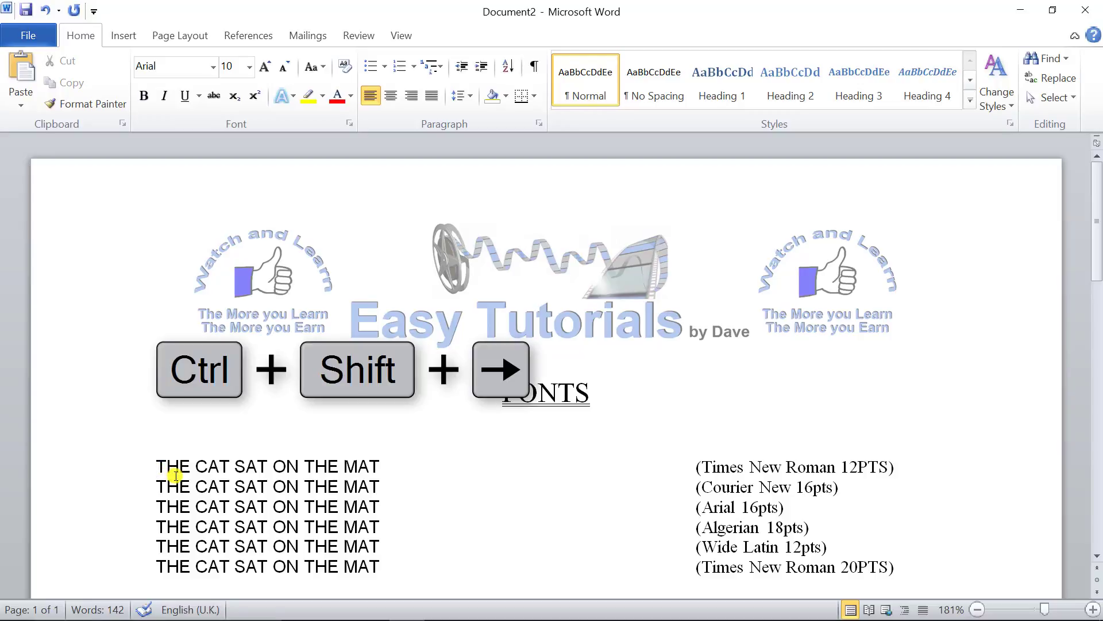
key("ctrl+shift+Right")
key("ctrl+shift+Right")
key("ctrl+shift+Right")
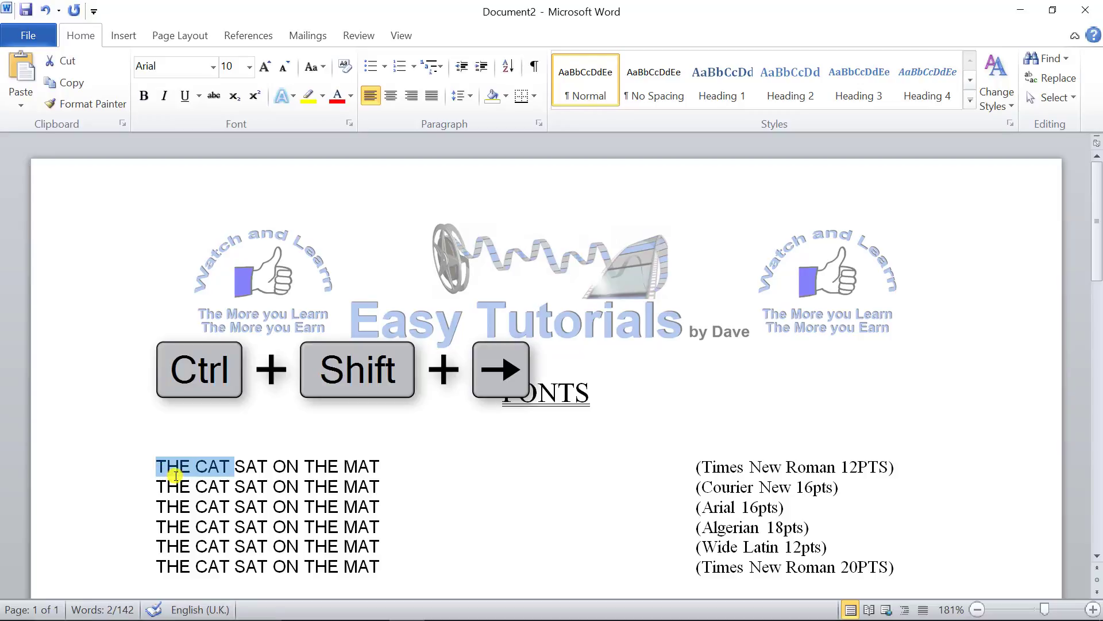
key("ctrl+shift+Right")
key("ctrl+shift+Right")
key("ctrl+shift+Right")
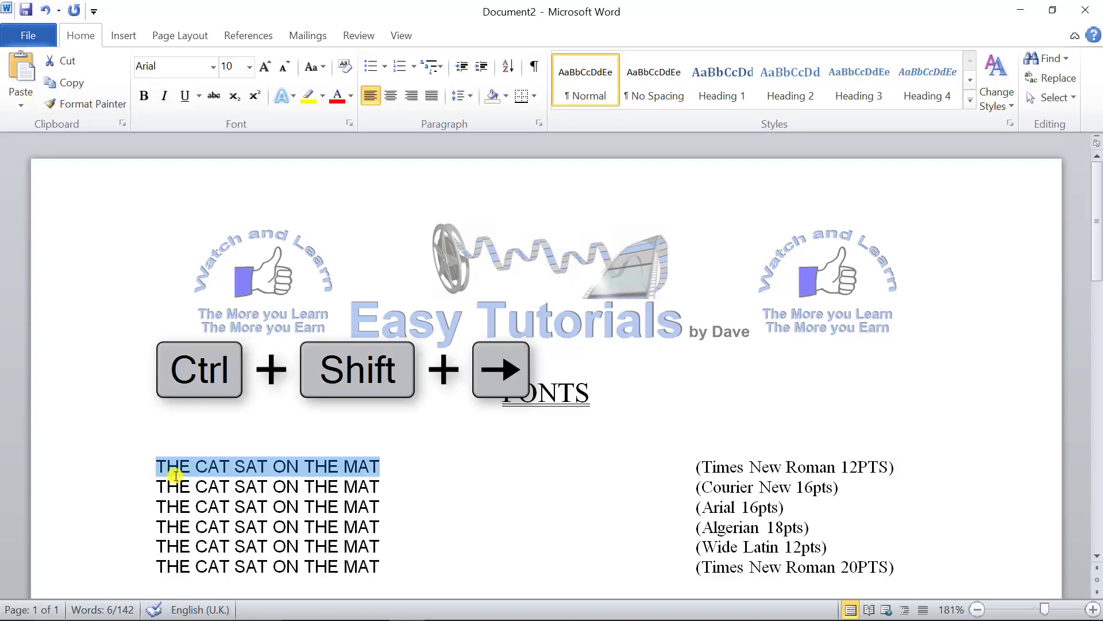
Preview various fonts on the last THE CAT SAT ON THE MAT sentence and set it to Times New Roman.
left_click_drag(151, 565, 381, 563)
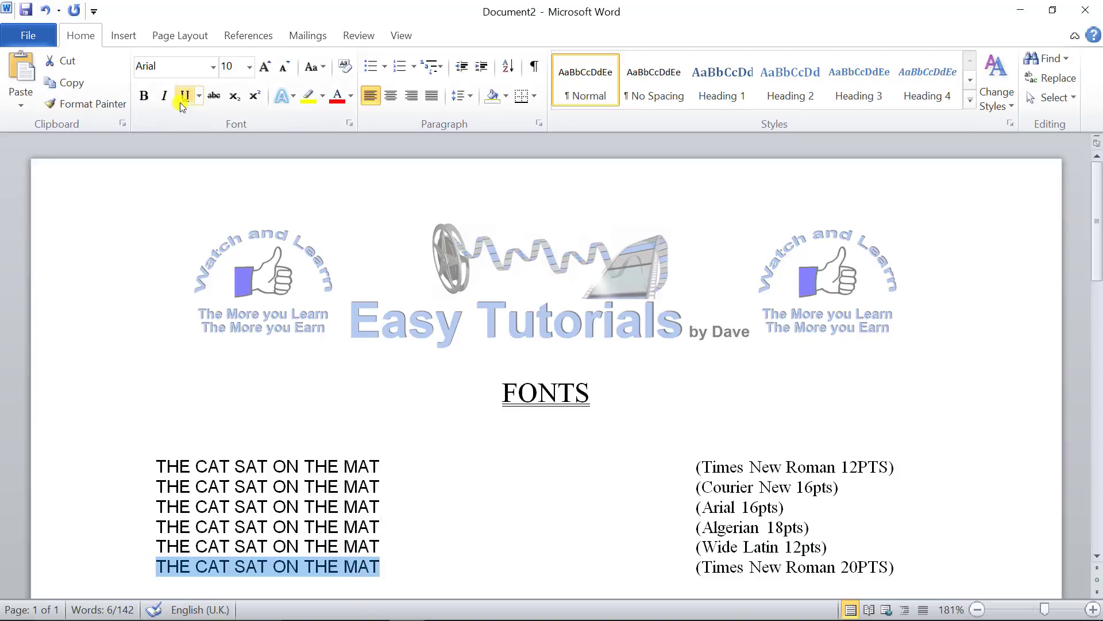
left_click(213, 67)
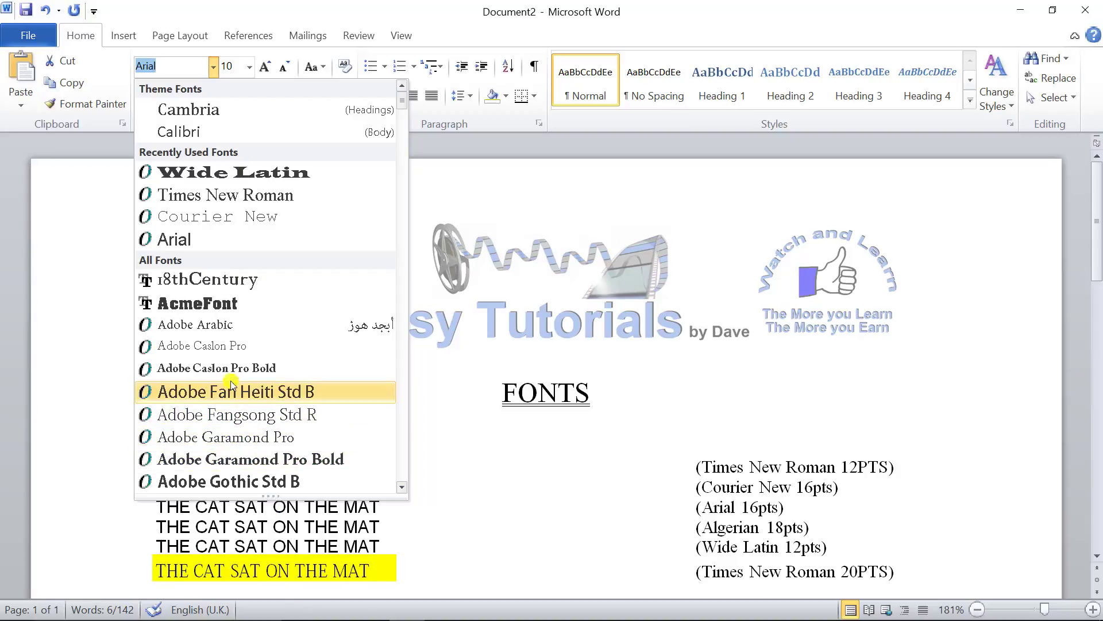
scroll(230, 411, "down", 4)
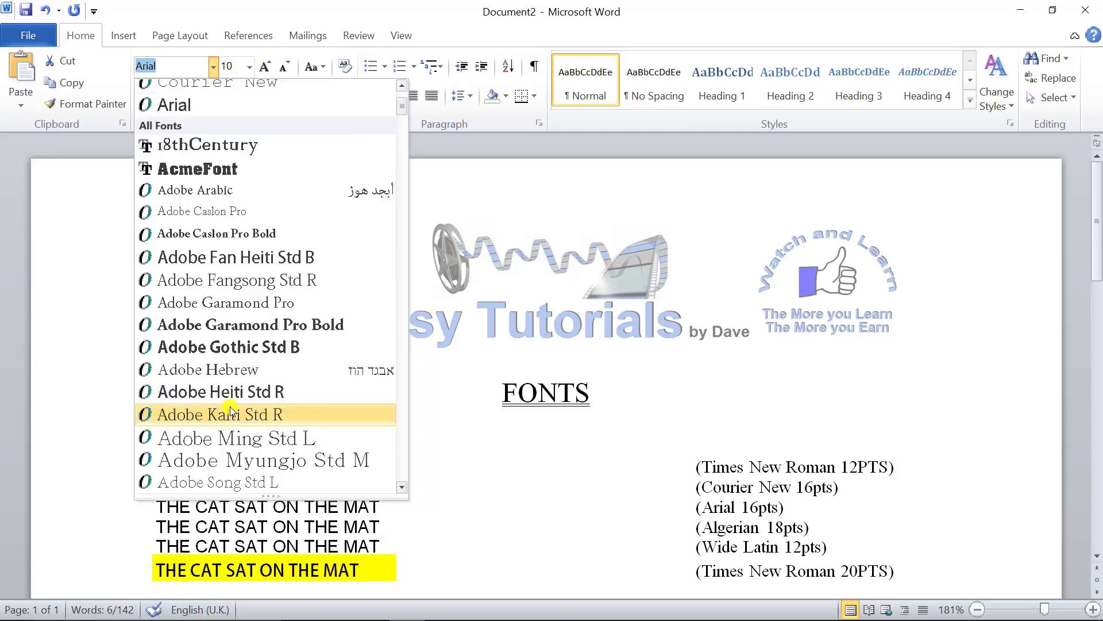
scroll(230, 411, "down", 4)
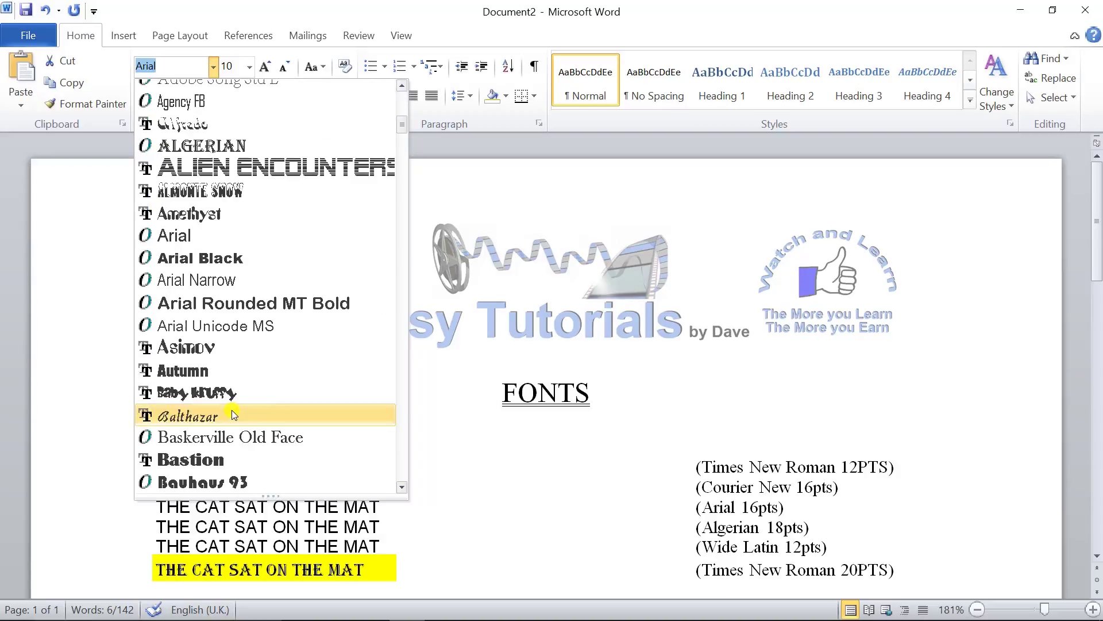
scroll(252, 421, "down", 1)
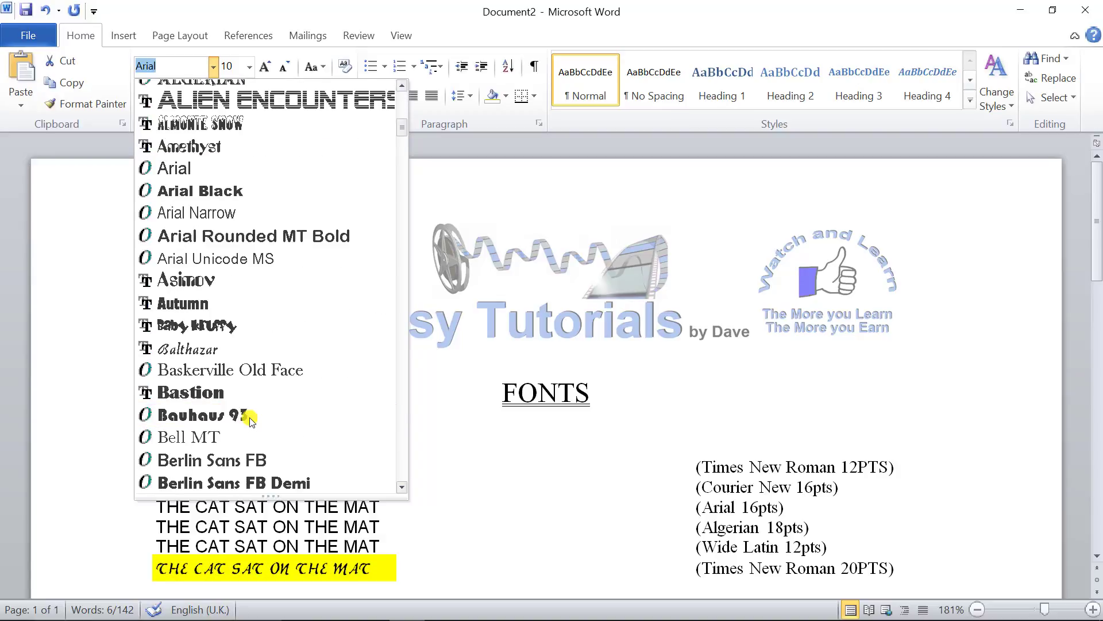
scroll(252, 421, "down", 5)
scroll(249, 417, "up", 4)
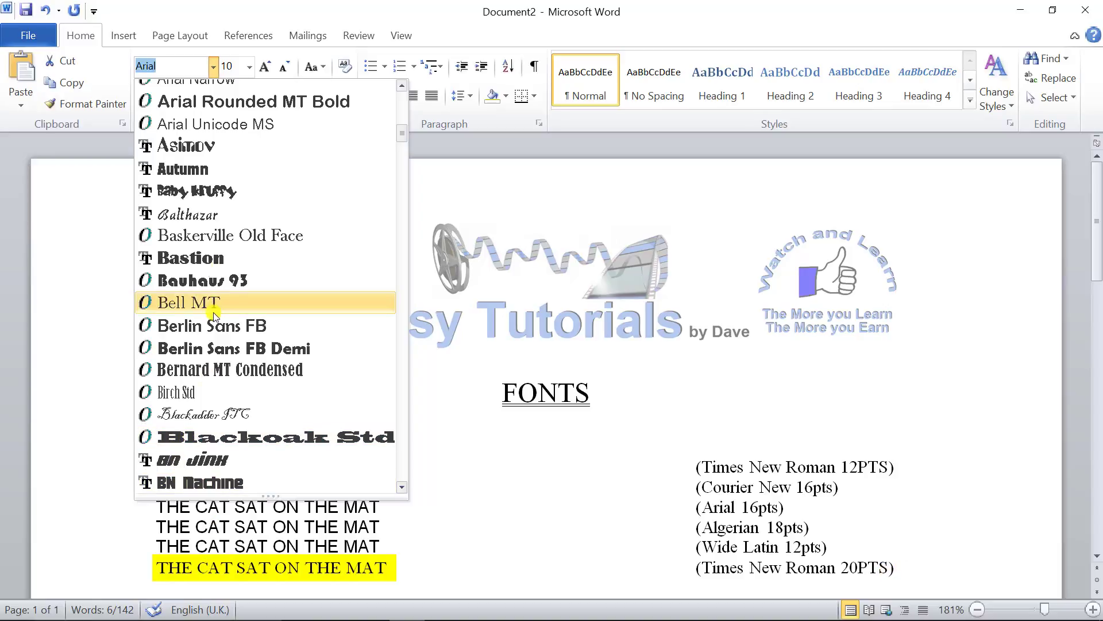
scroll(204, 362, "down", 7)
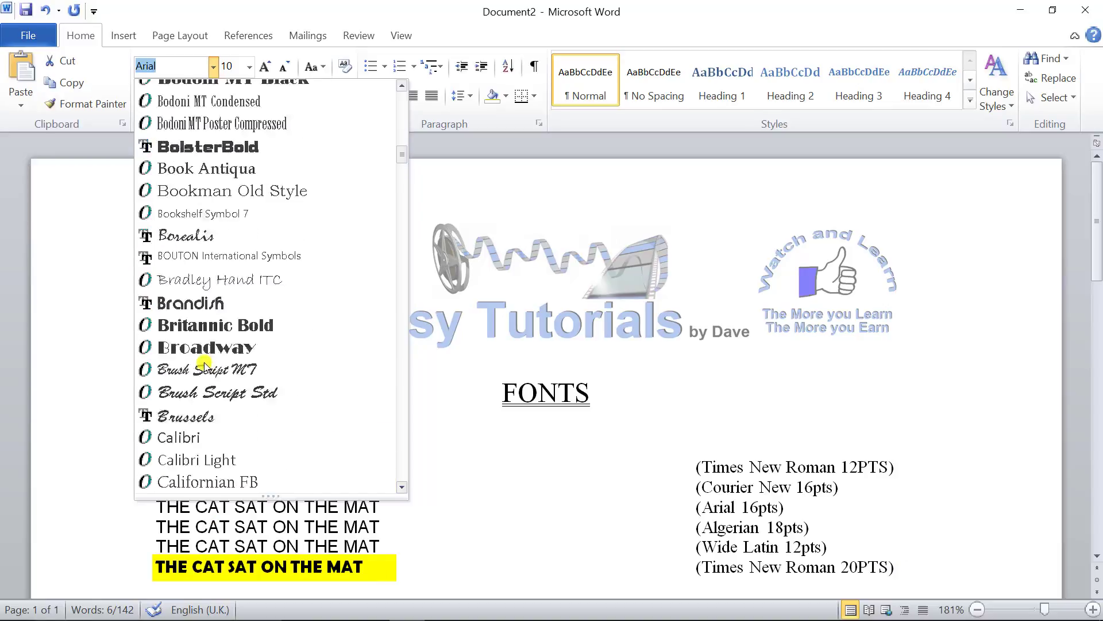
scroll(199, 373, "down", 3)
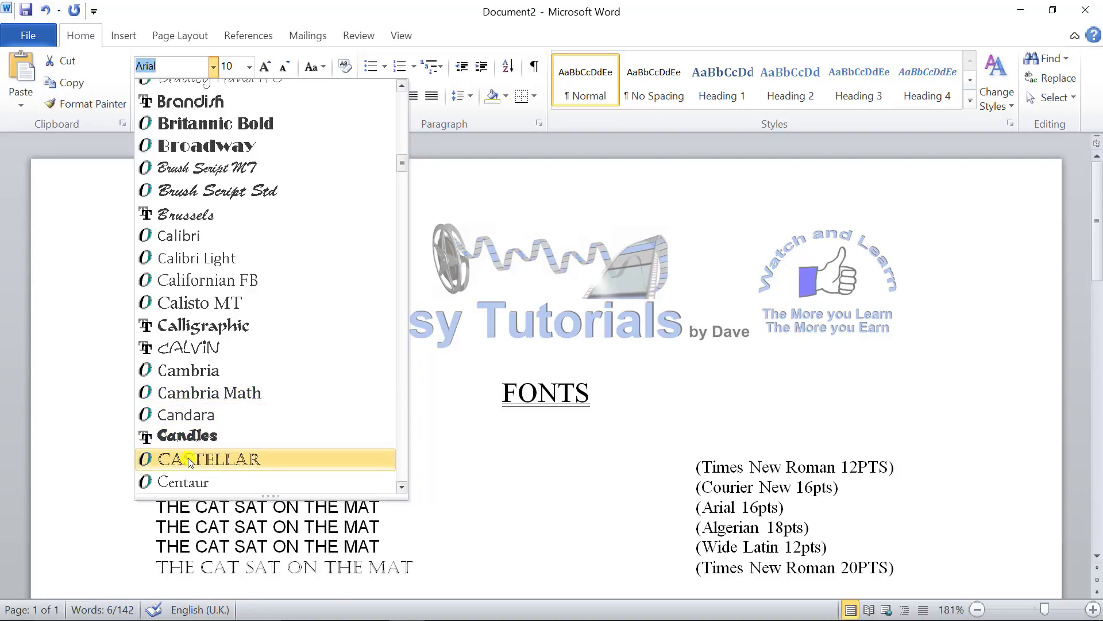
scroll(192, 473, "down", 2)
left_click(402, 170)
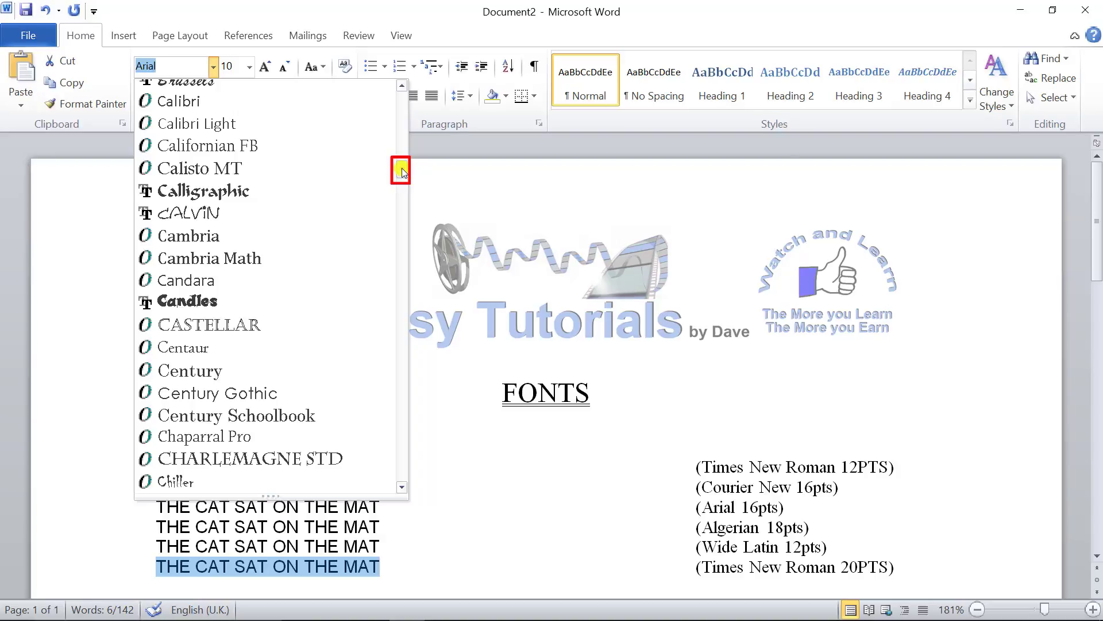
left_click_drag(402, 170, 397, 291)
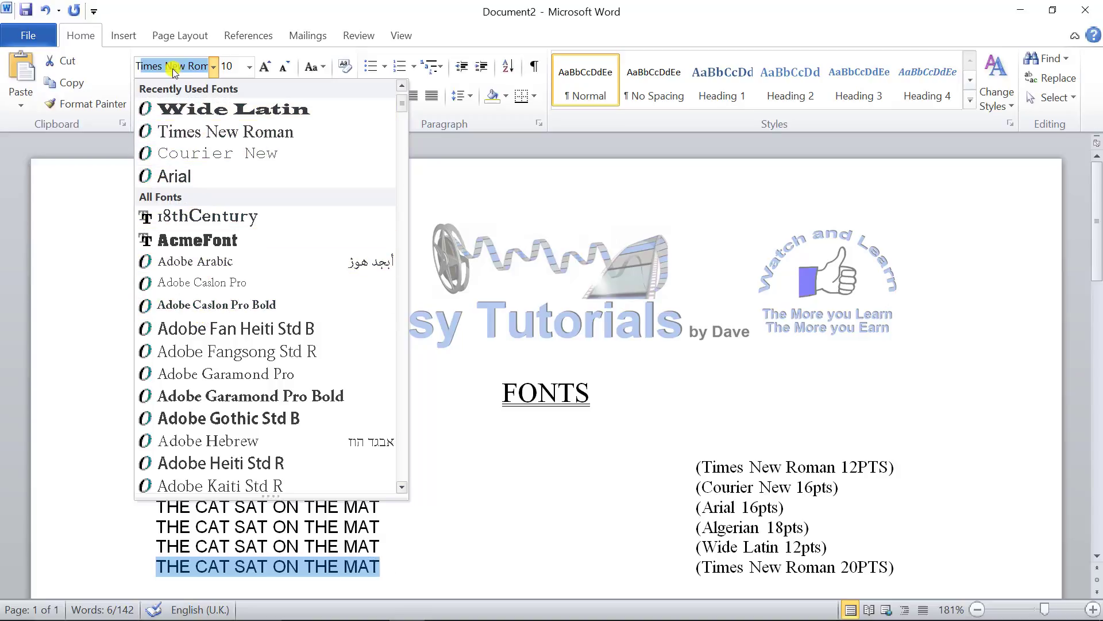
left_click(191, 131)
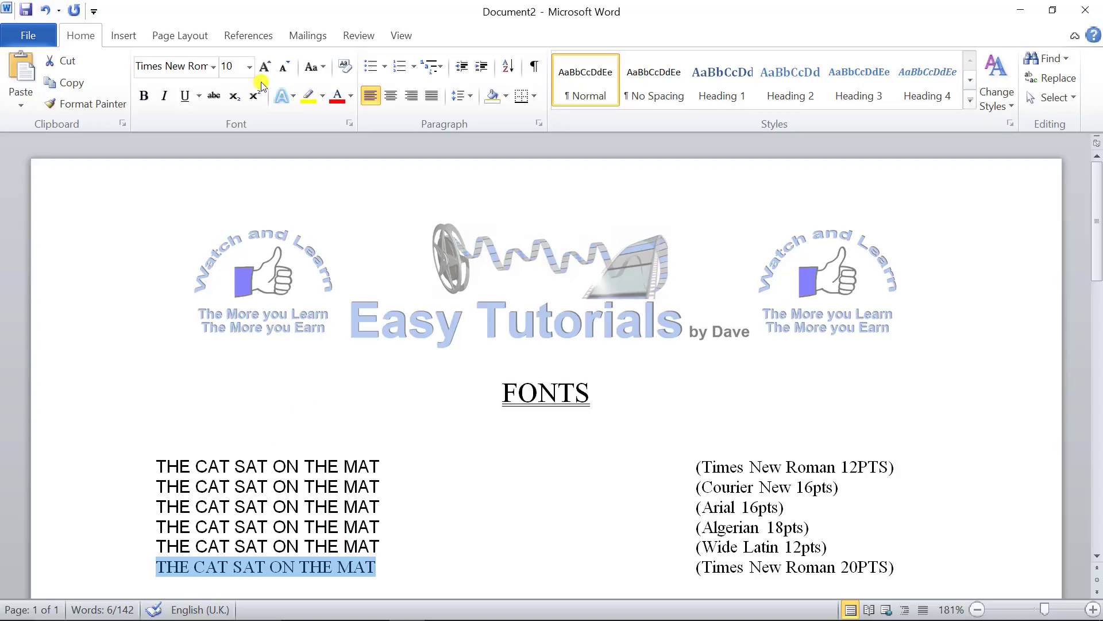
Set the font size of the last THE CAT SAT ON THE MAT sentence to 20.
left_click(229, 67)
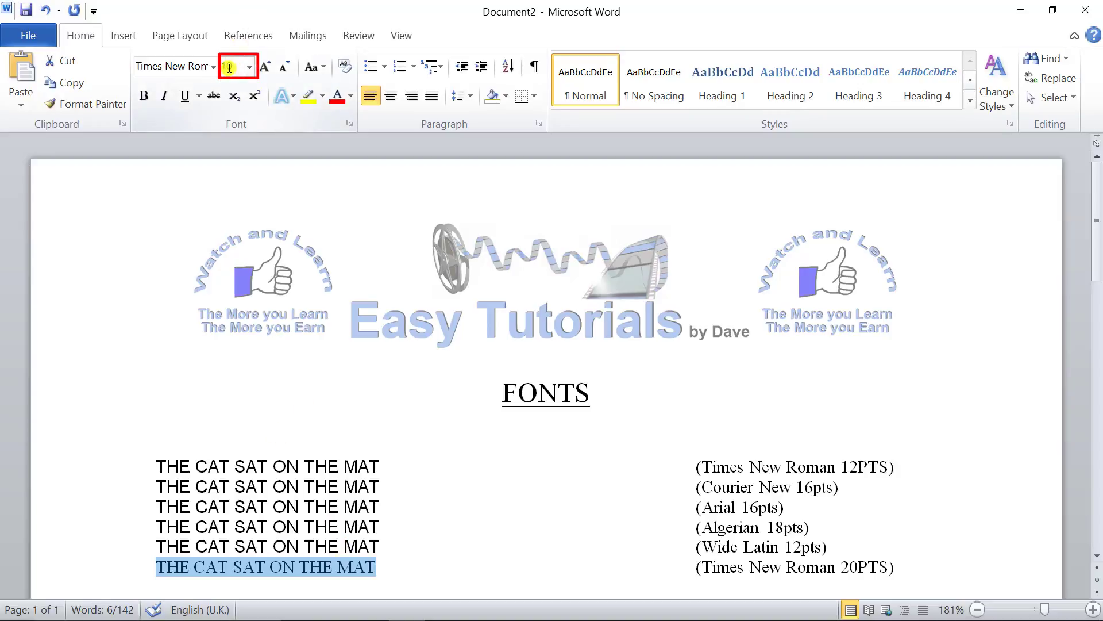
key("BackSpace")
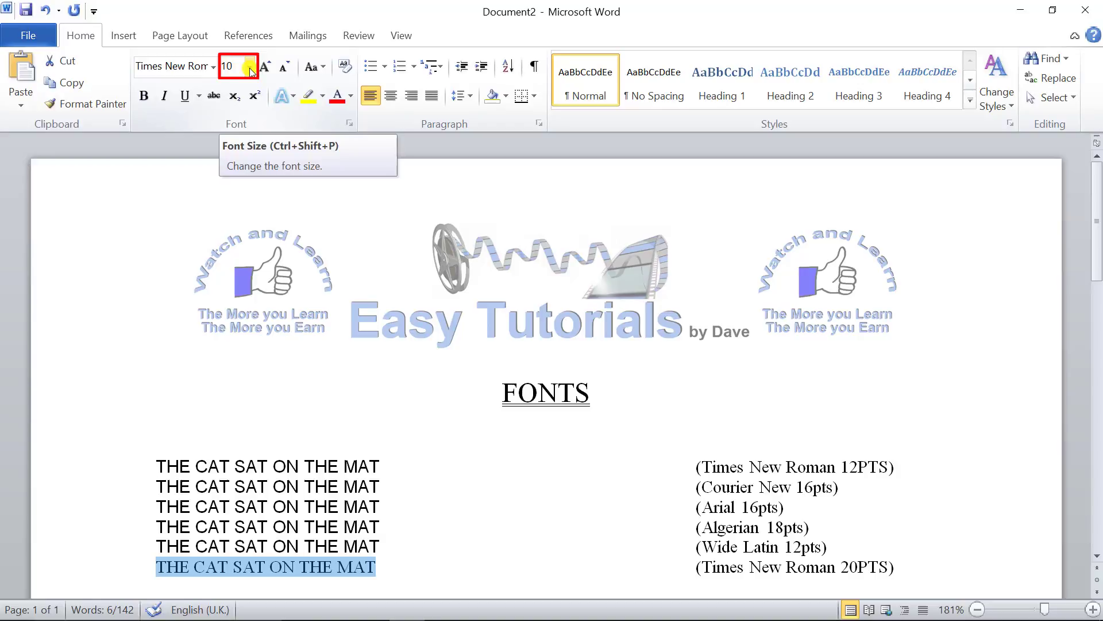
left_click(251, 68)
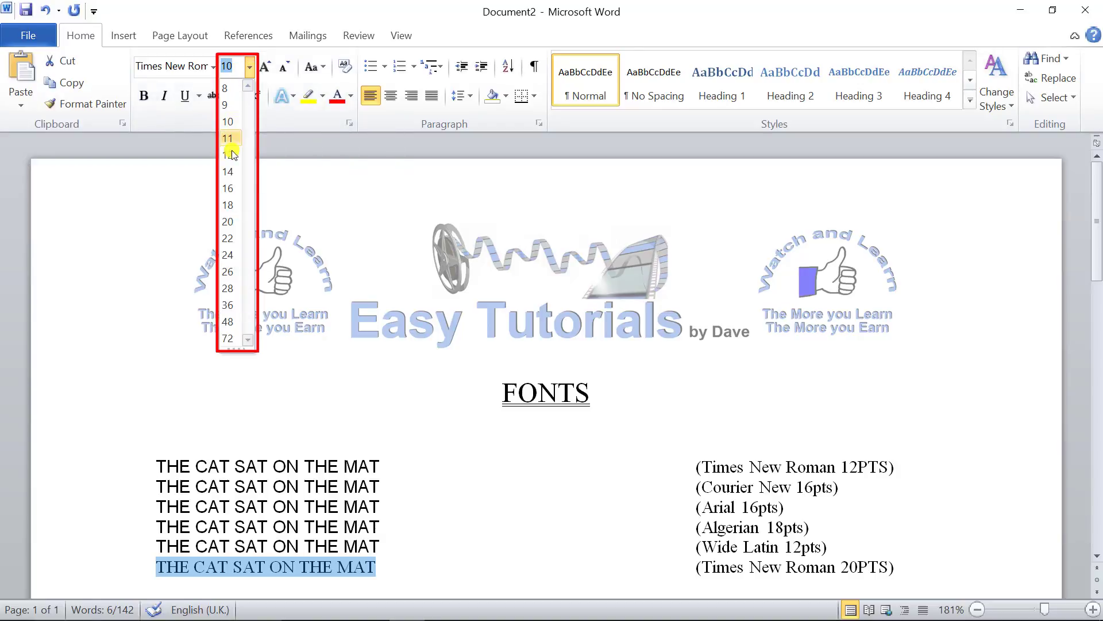
left_click(228, 222)
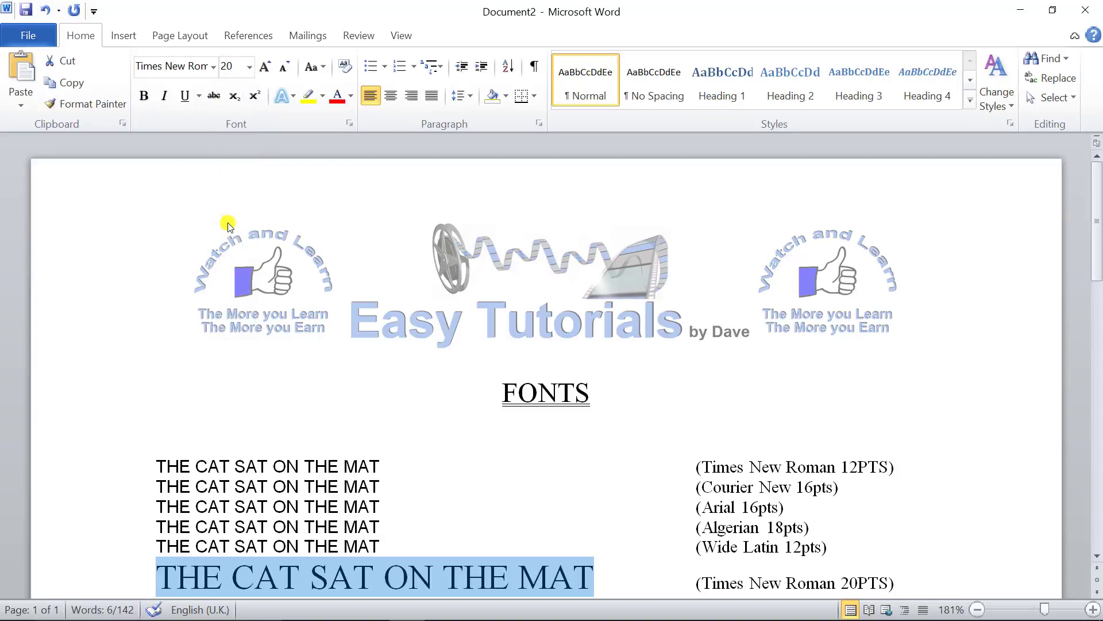
Enlarge the last sentence with Grow Font, one size increment at a time, up to size 28.
left_click(264, 68)
left_click(264, 68)
left_click(264, 68)
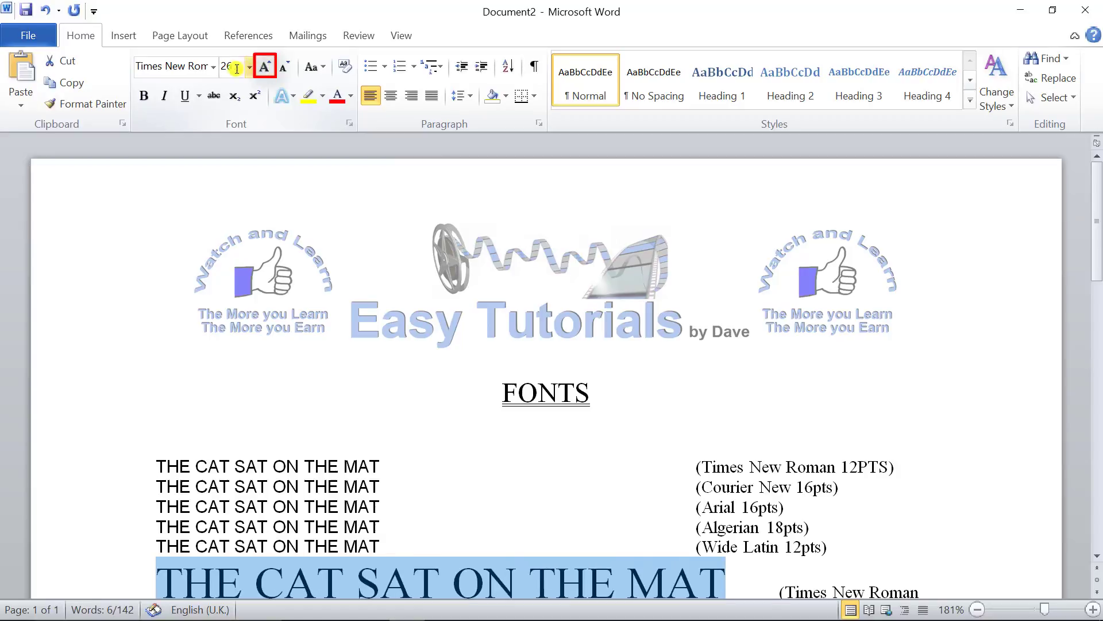
left_click(266, 68)
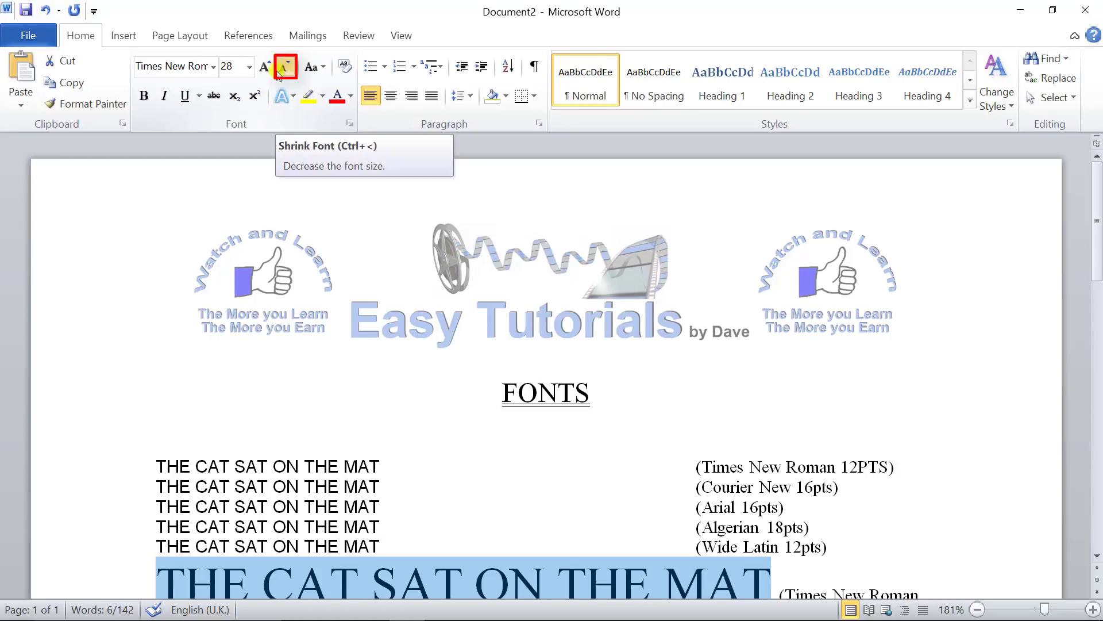
Reduce the last sentence with Shrink Font down to size 16, and set its font size back to 20.
left_click(286, 70)
left_click(286, 71)
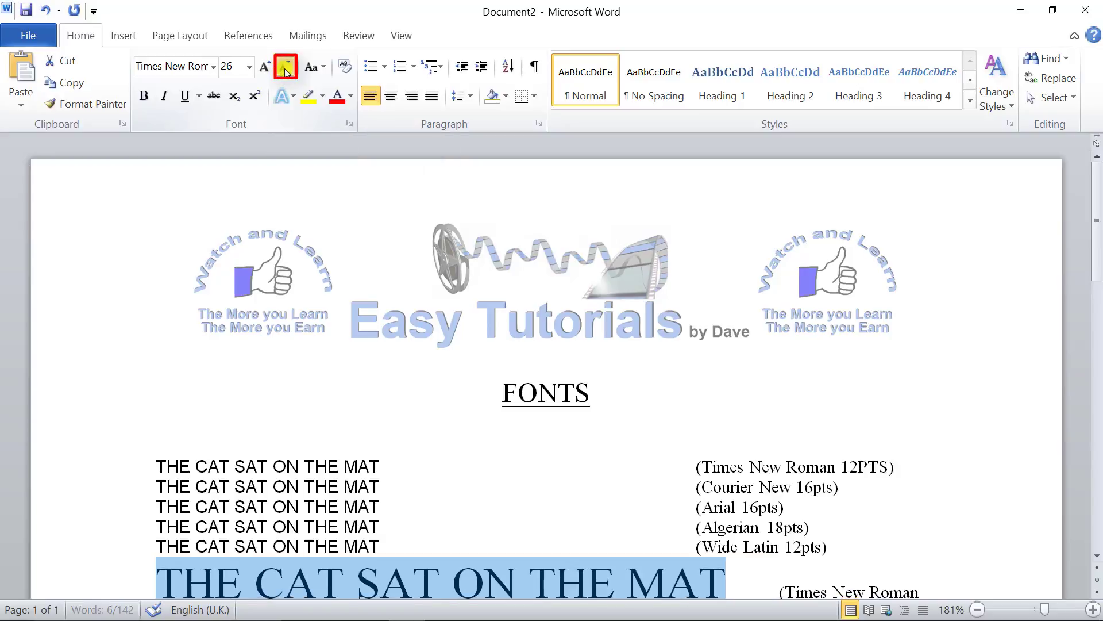
left_click(286, 72)
left_click(286, 72)
left_click(285, 72)
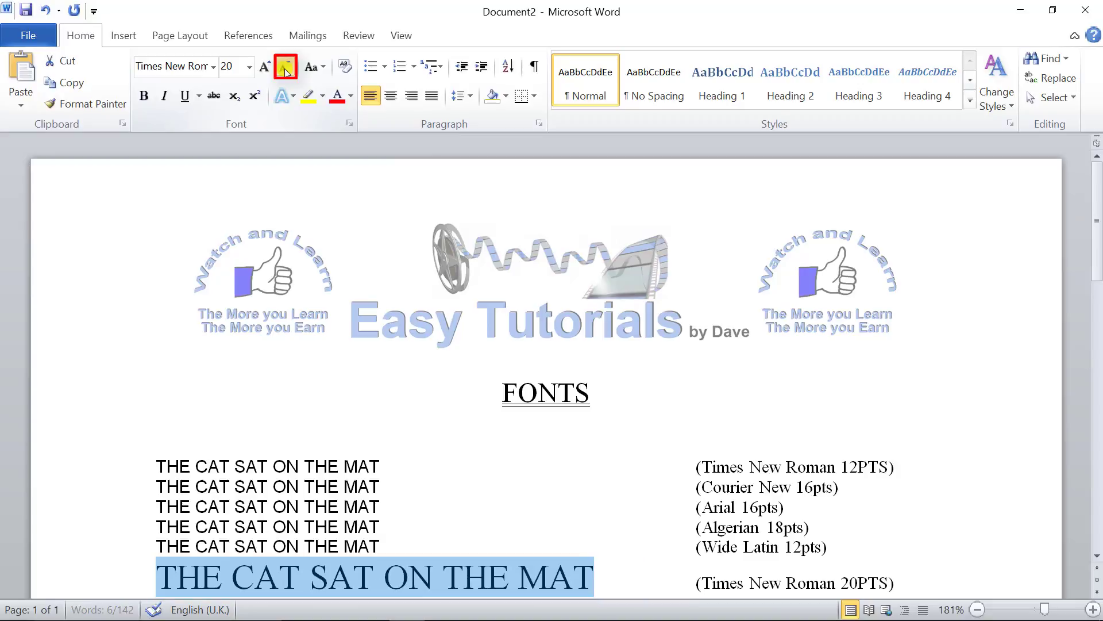
left_click(286, 72)
left_click(285, 71)
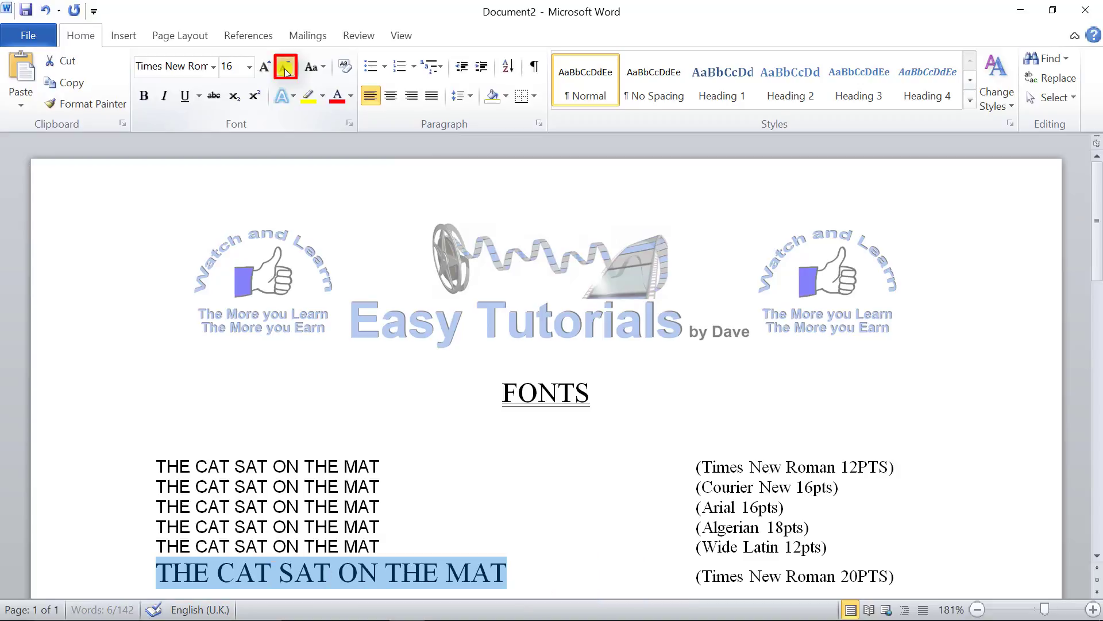
left_click(249, 67)
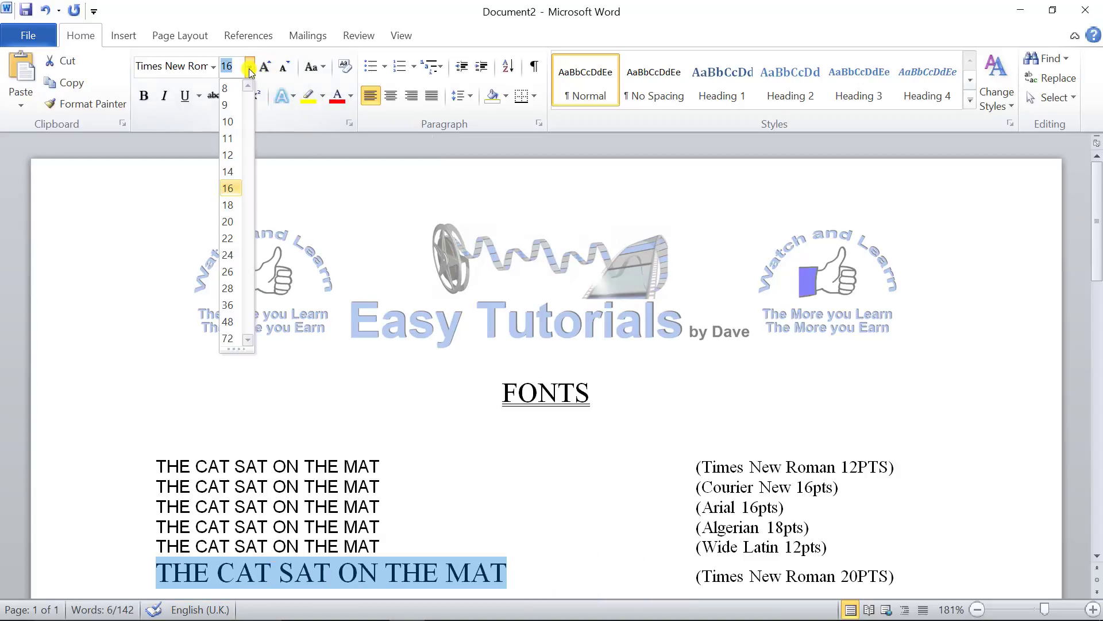
left_click(228, 221)
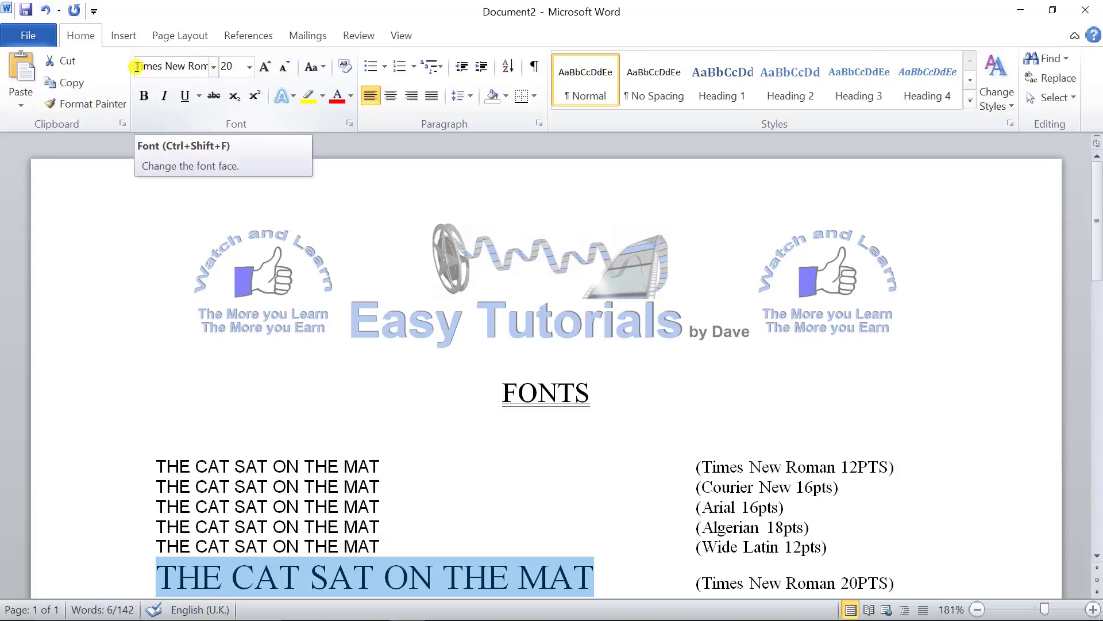
Enter a custom font size of 19 for the last sentence, and return it to the listed size 20.
left_click(239, 67)
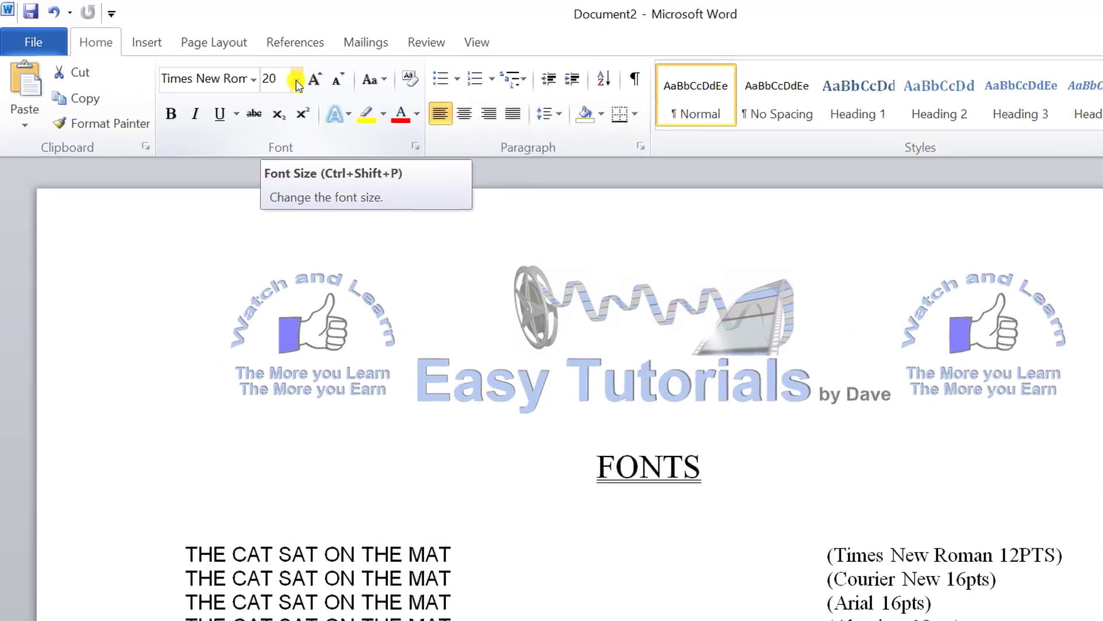
left_click(249, 68)
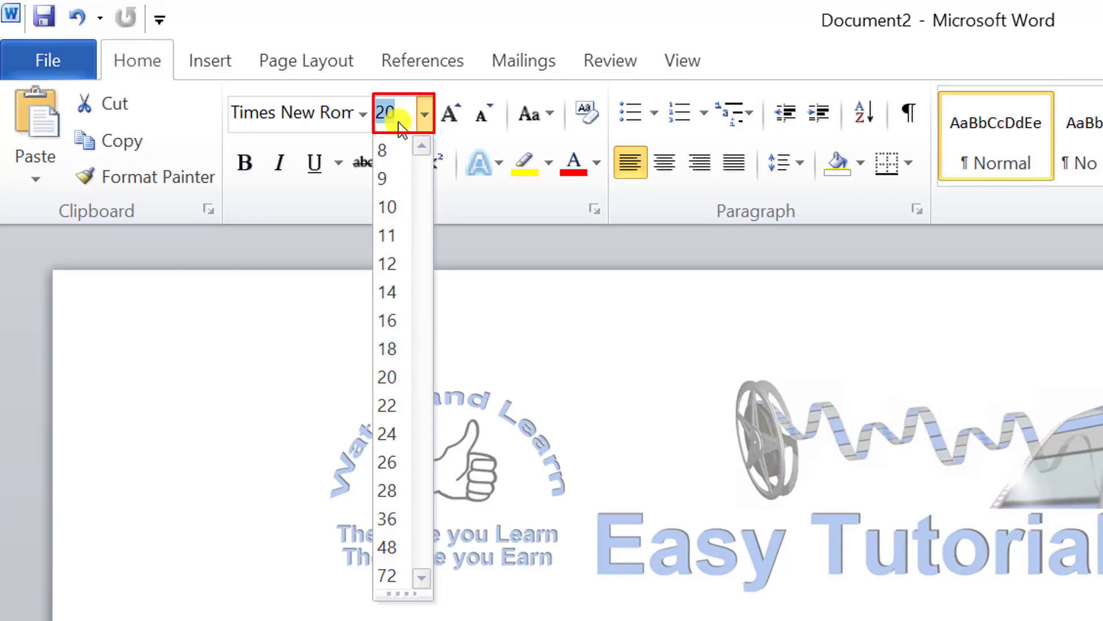
type("19")
key("Return")
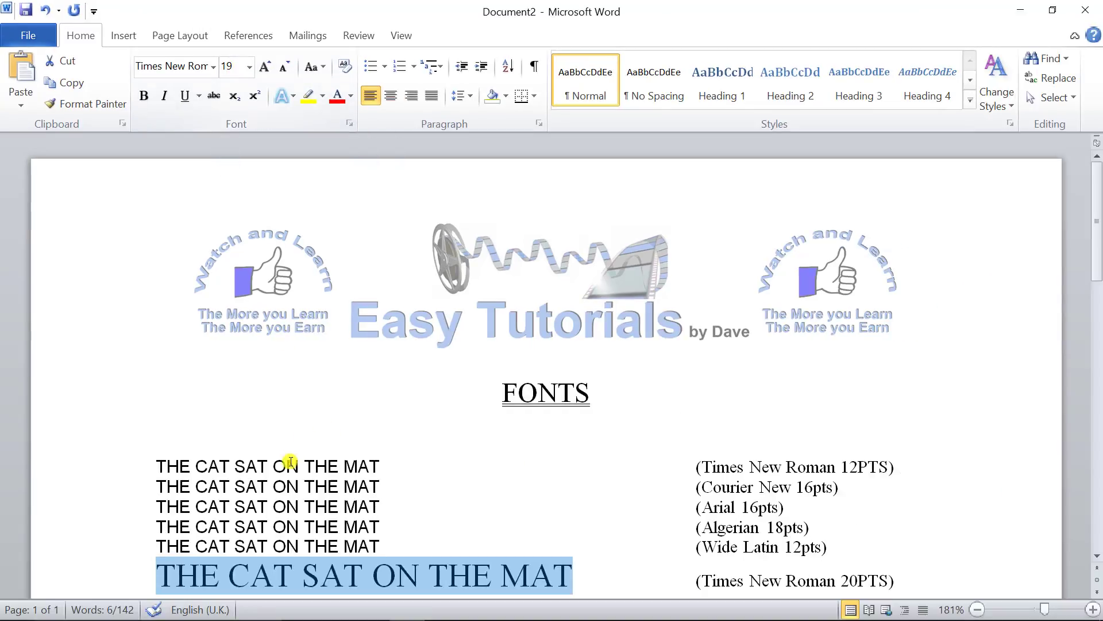
left_click(250, 70)
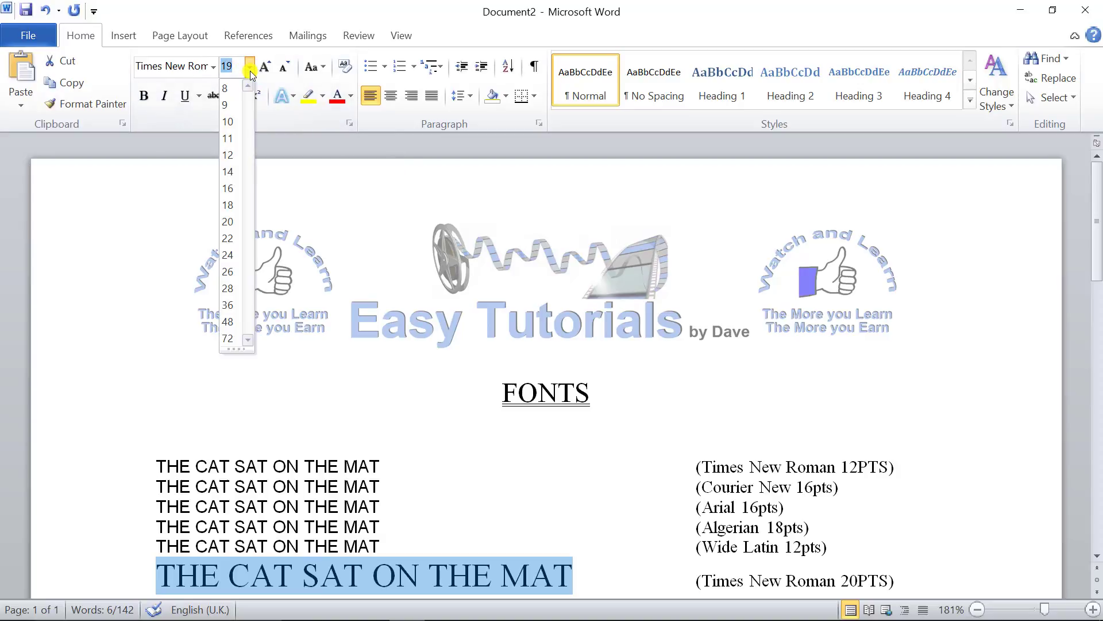
left_click(229, 222)
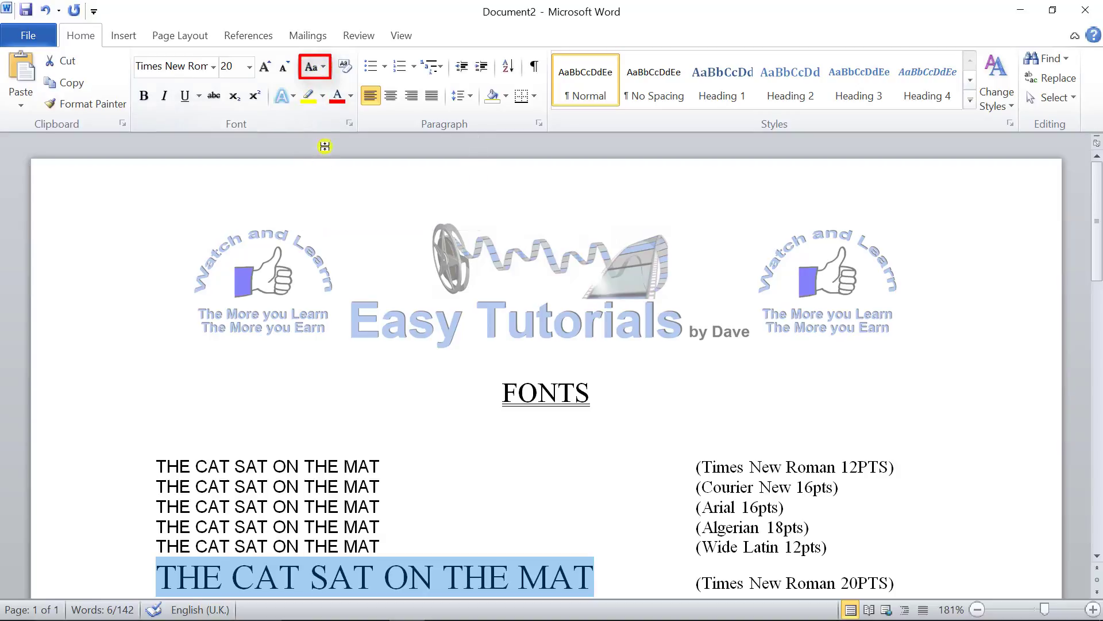
Change the case of the last sentence to Capitalize Each Word.
left_click(325, 71)
left_click(326, 71)
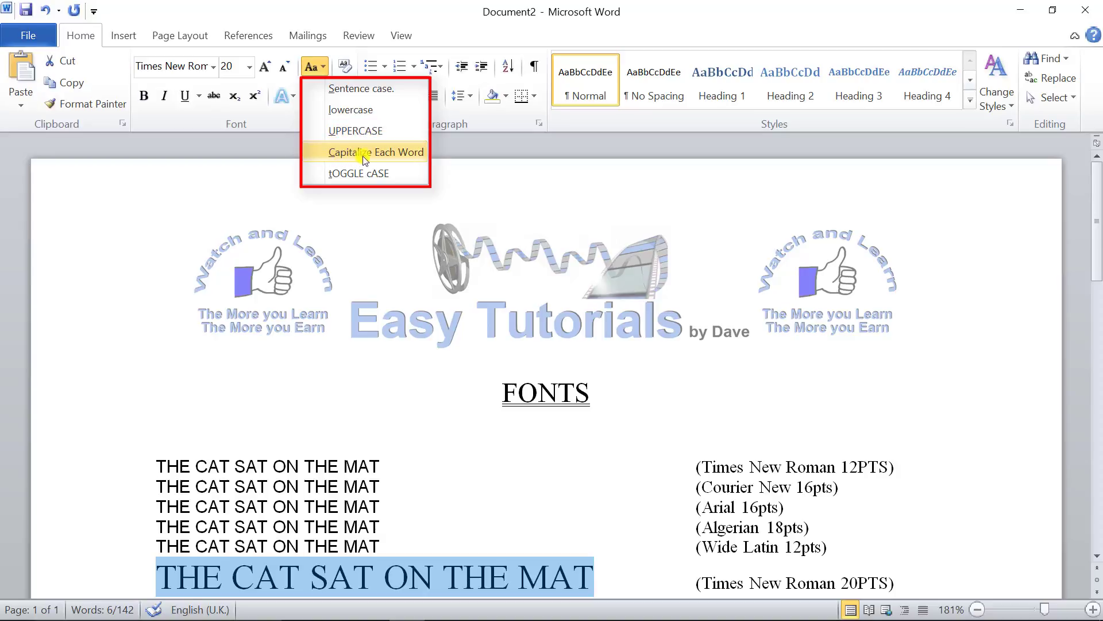
left_click(395, 154)
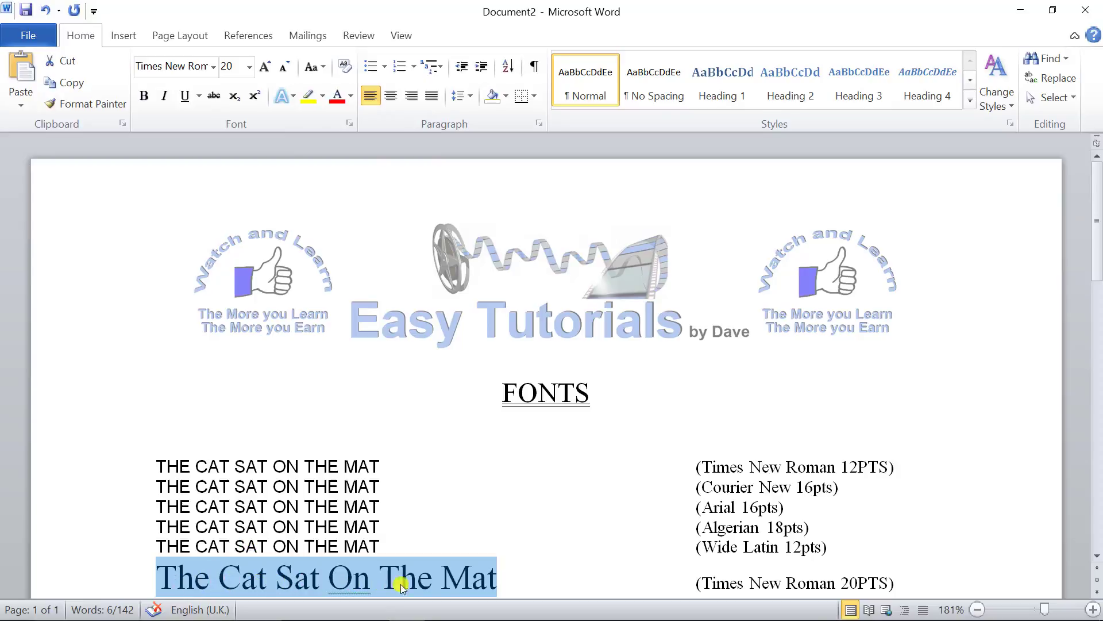
Apply tOGGLE cASE to the last sentence, and apply it a second time to reverse the change.
left_click(326, 68)
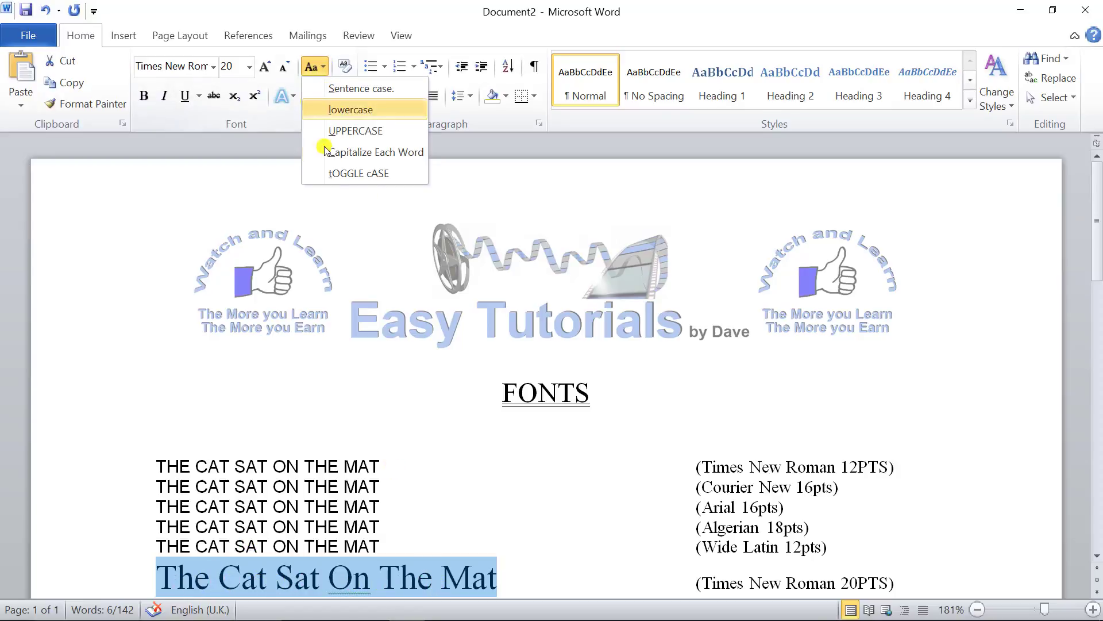
left_click(346, 174)
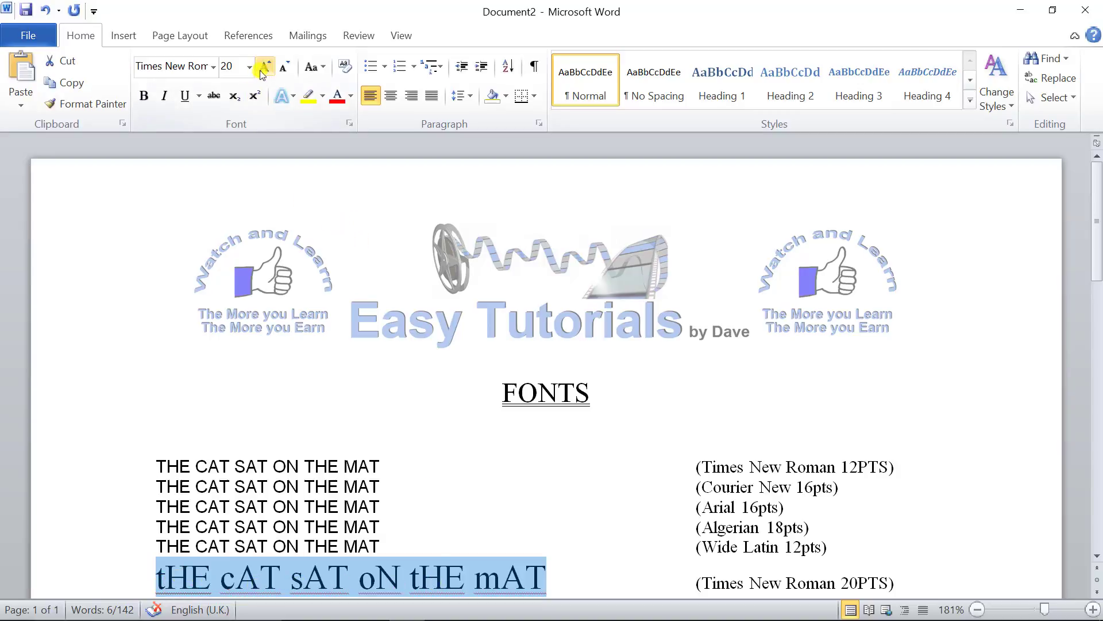
left_click(314, 66)
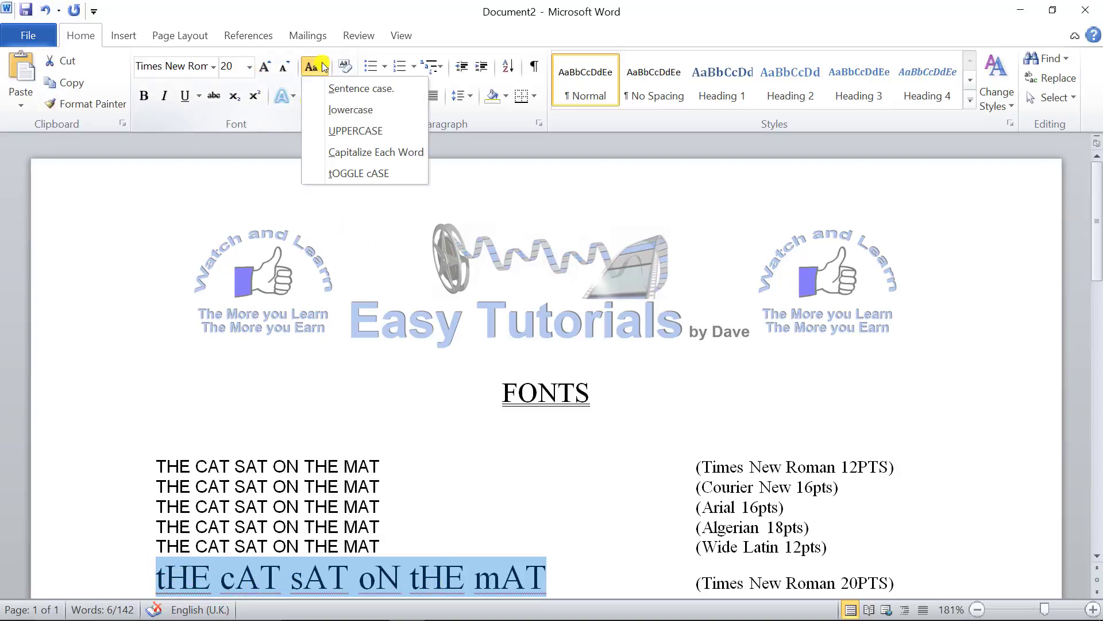
left_click(346, 173)
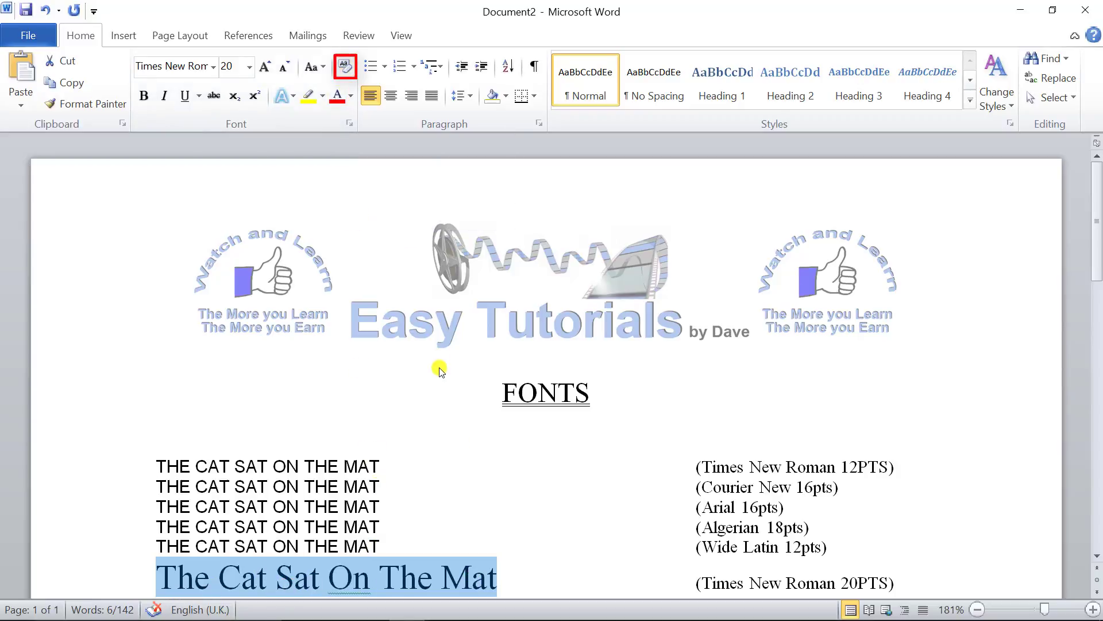
Clear all formatting from the last sentence, and undo the clearing.
left_click(347, 69)
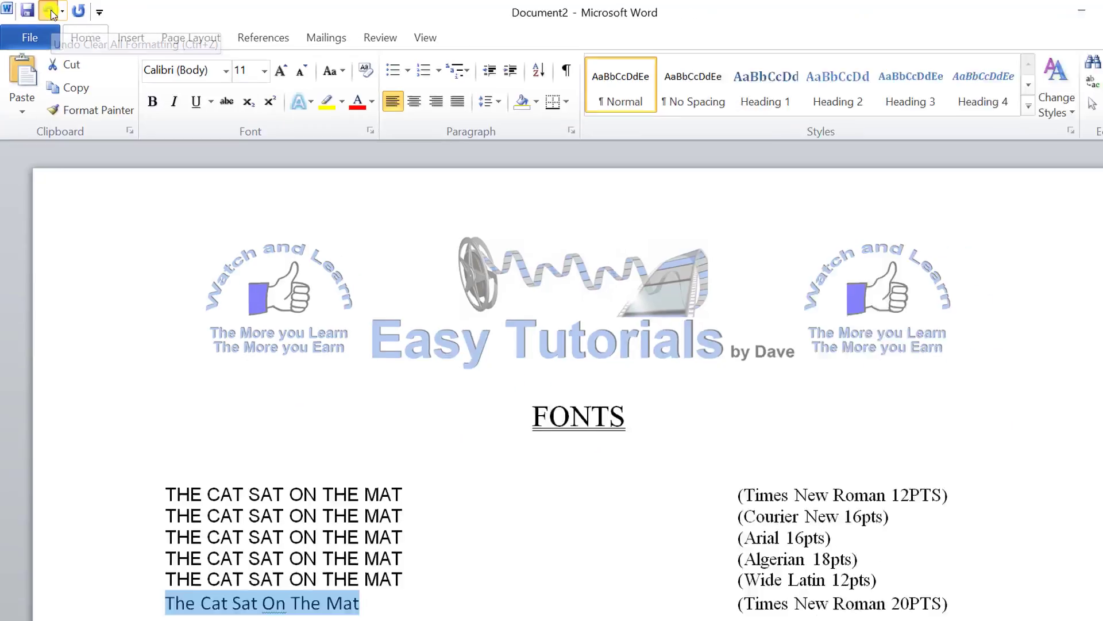
left_click(83, 20)
left_click(151, 181)
key("Escape")
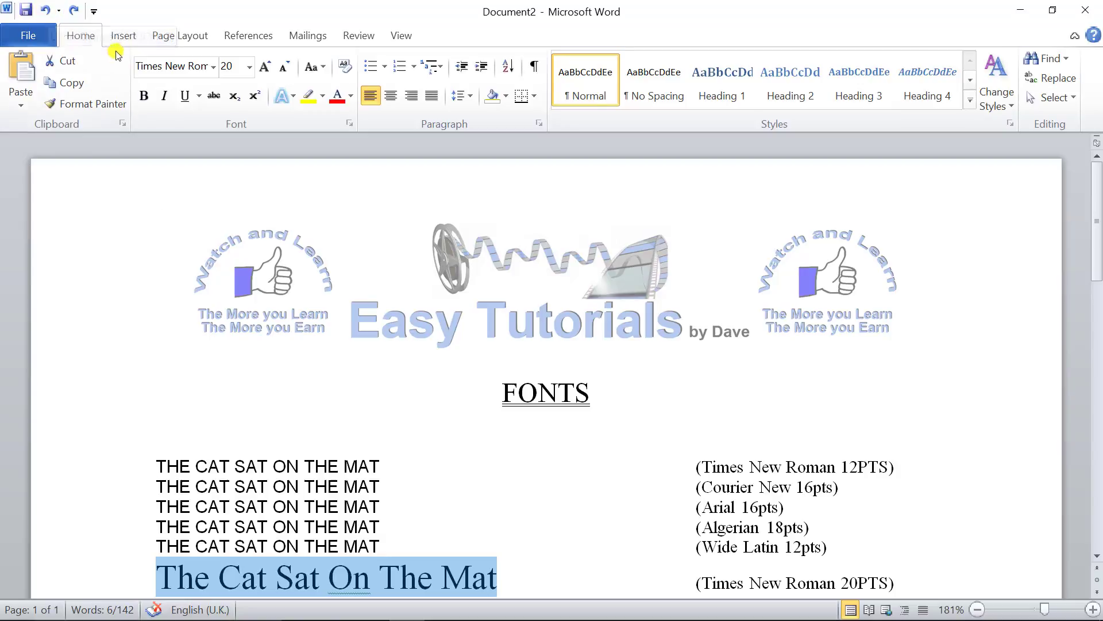
key("ctrl+z")
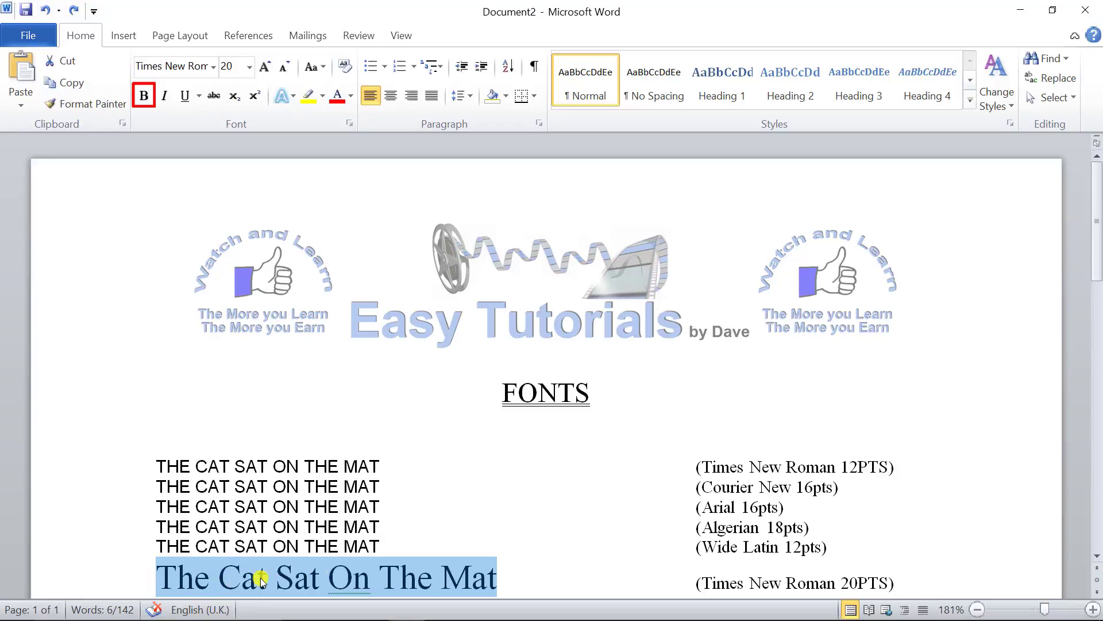
Switch bold on and off repeatedly for the last sentence, leaving it bold.
left_click(144, 96)
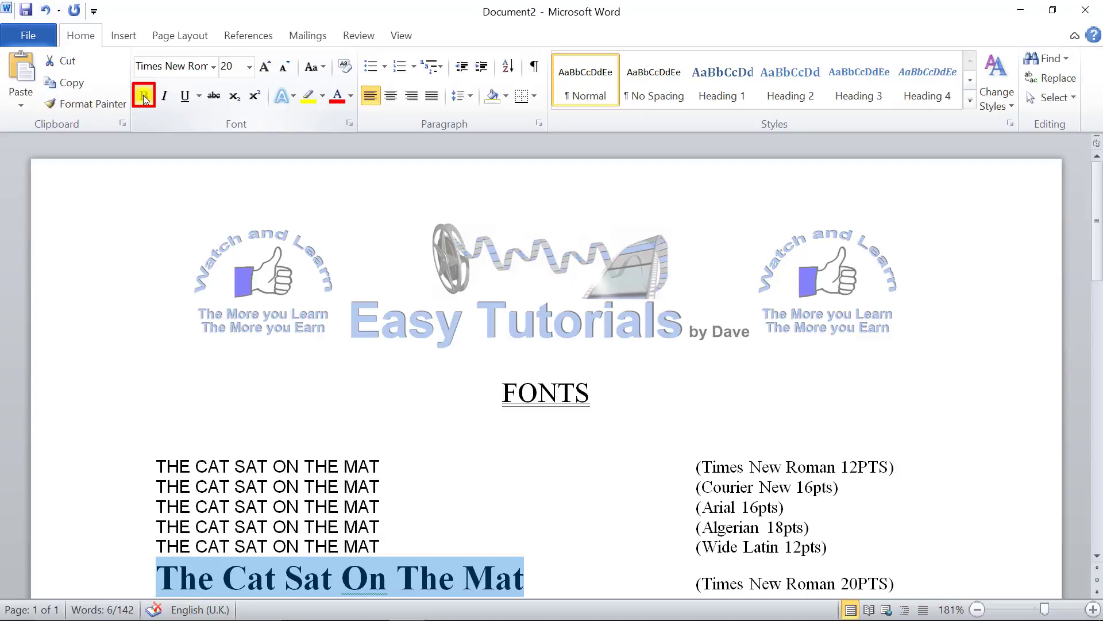
left_click(144, 96)
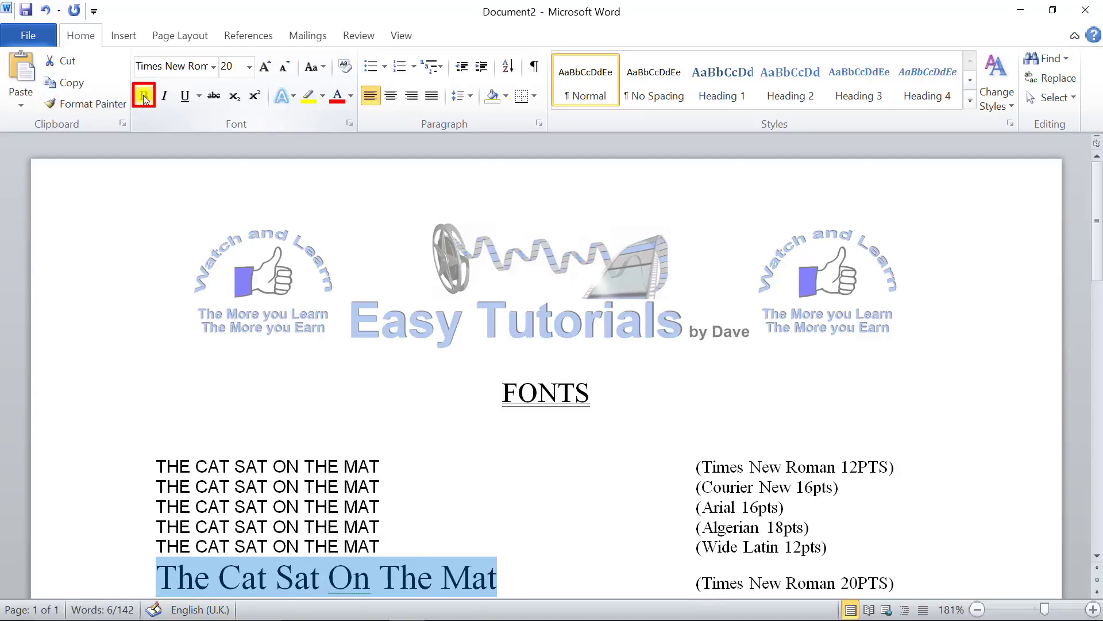
left_click(144, 97)
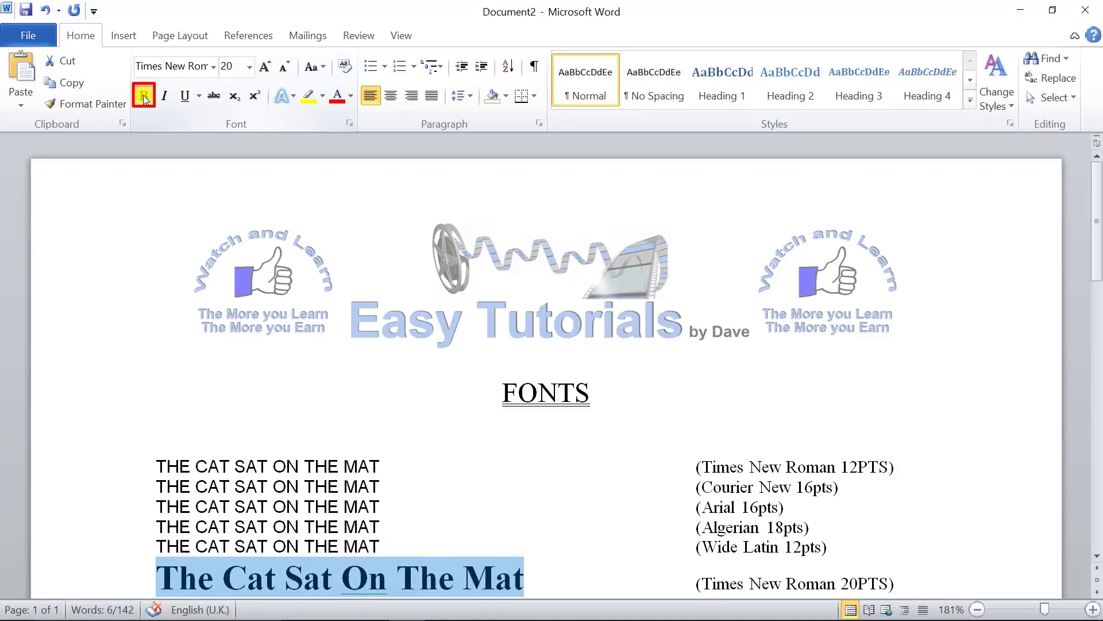
left_click(144, 96)
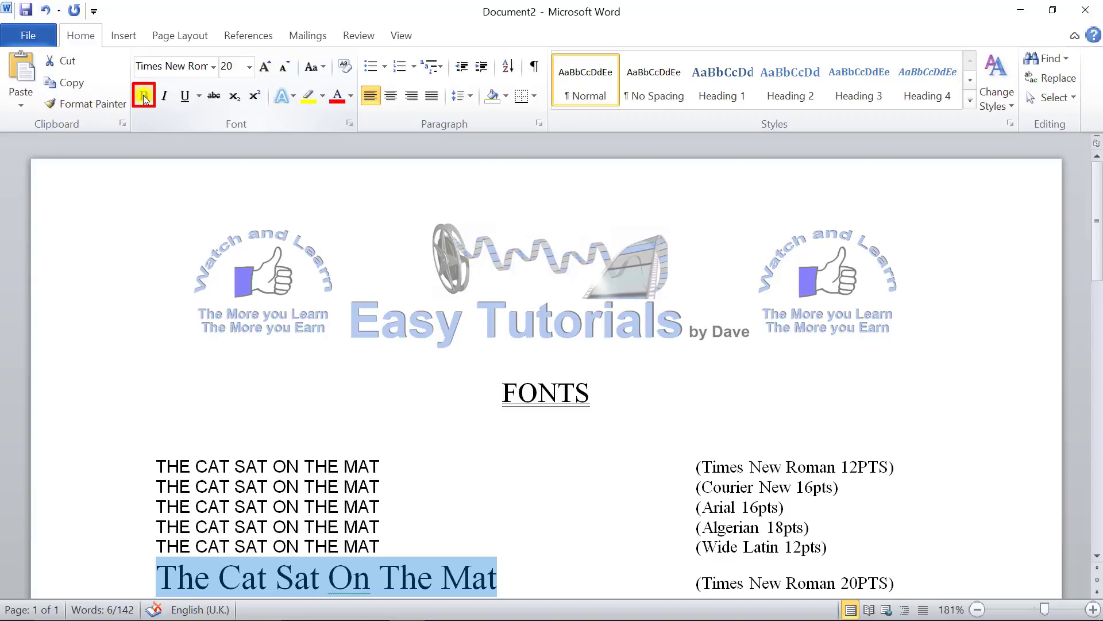
left_click(144, 96)
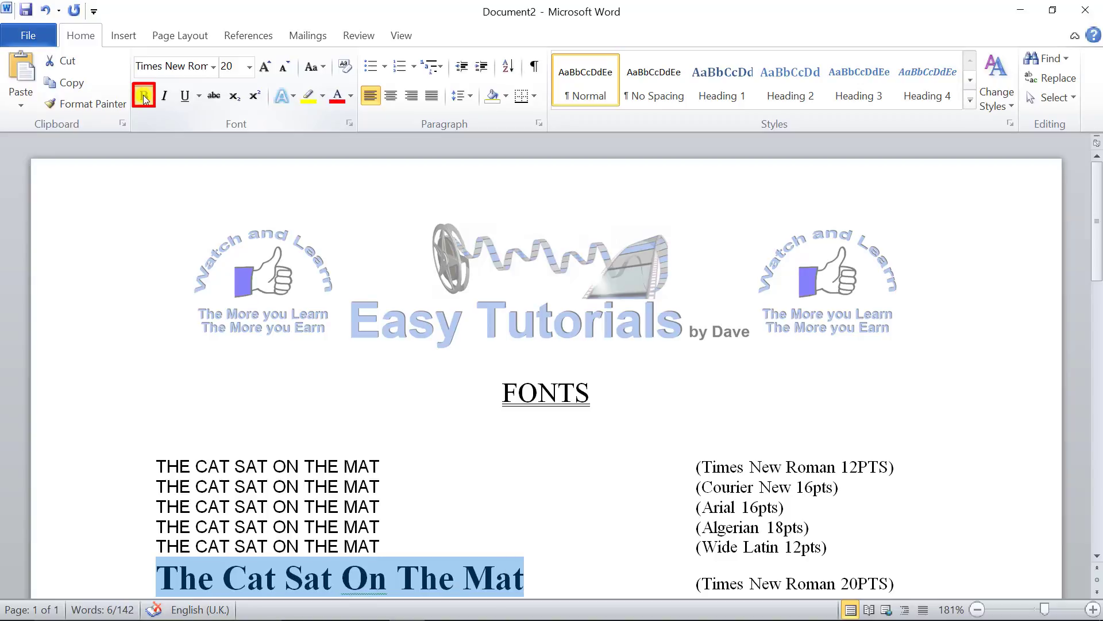
left_click(145, 97)
left_click(144, 97)
Switch italic on and off for the bold last sentence, and remove its bold formatting.
scroll(209, 278, "down", 1)
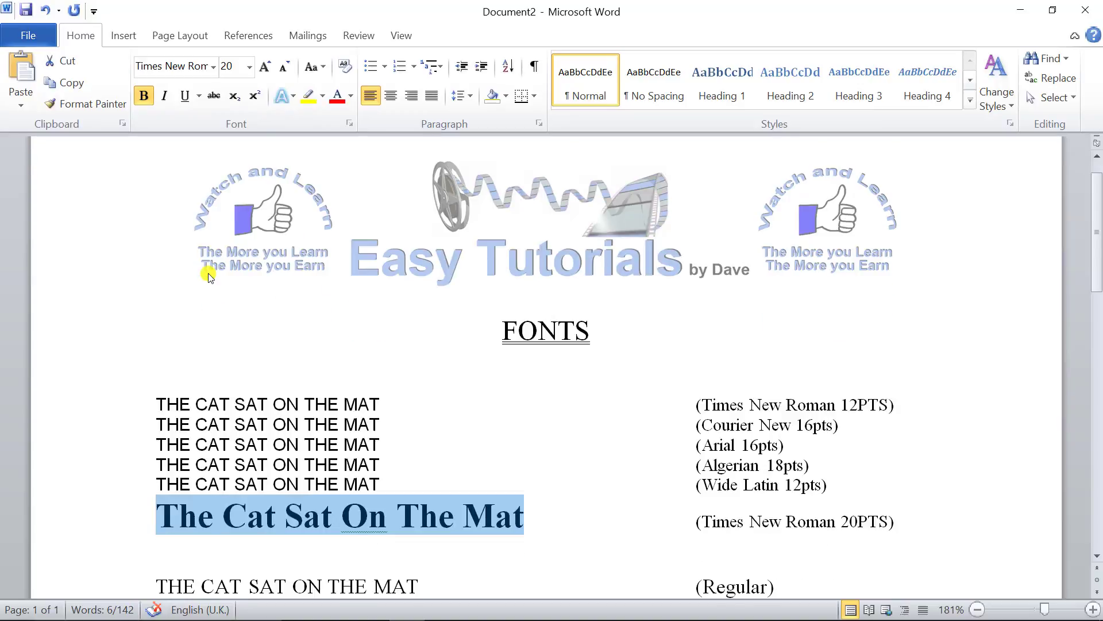
scroll(209, 278, "down", 1)
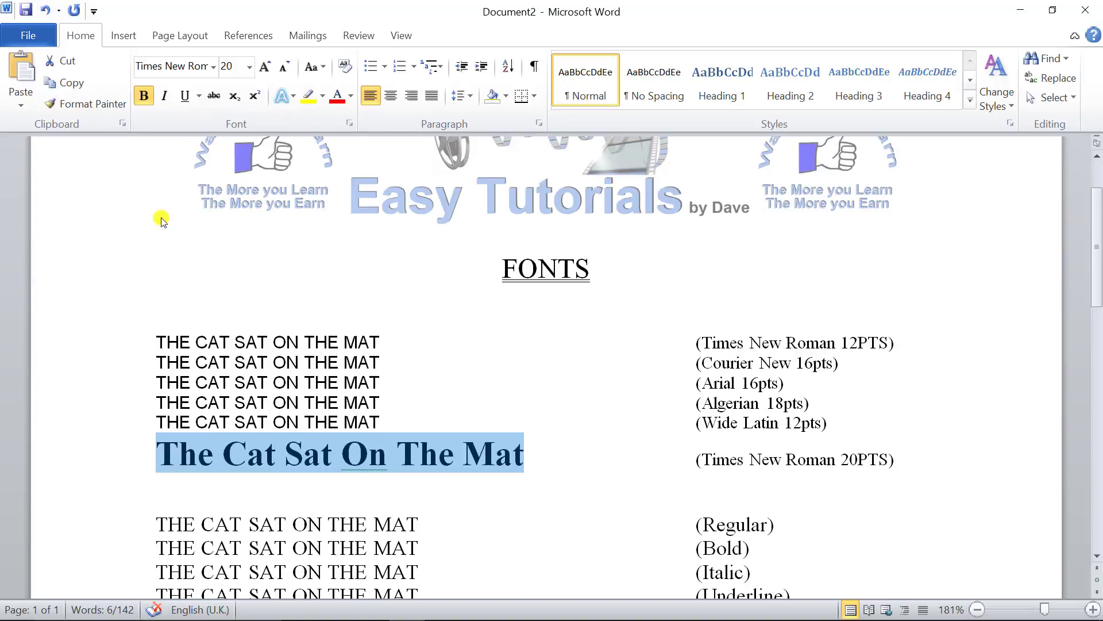
left_click(165, 96)
left_click(165, 96)
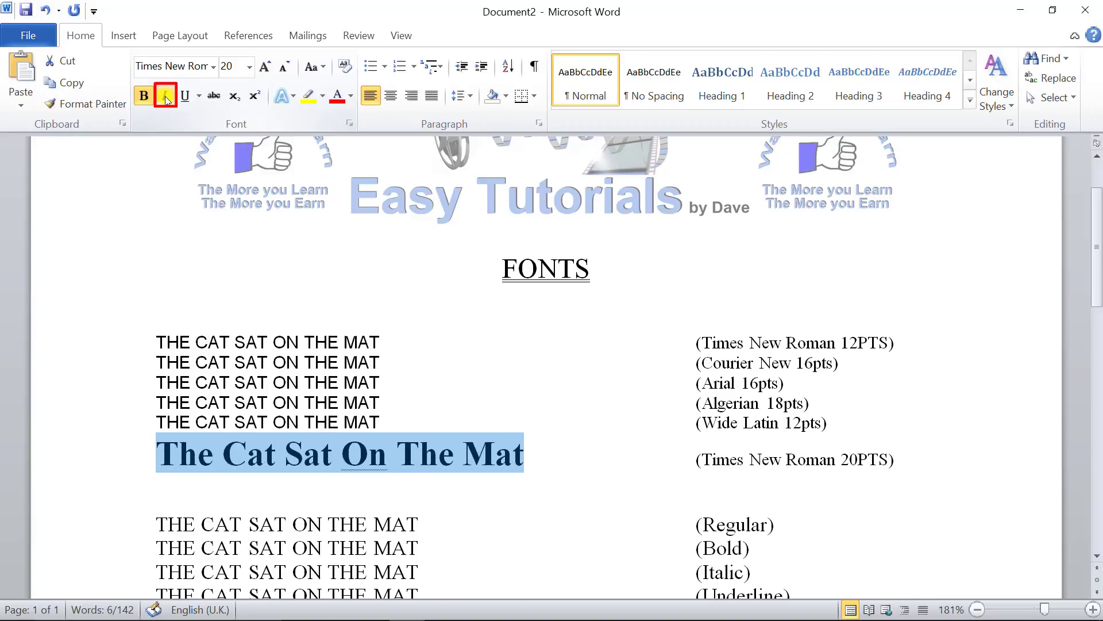
left_click(165, 98)
left_click(165, 98)
left_click(166, 98)
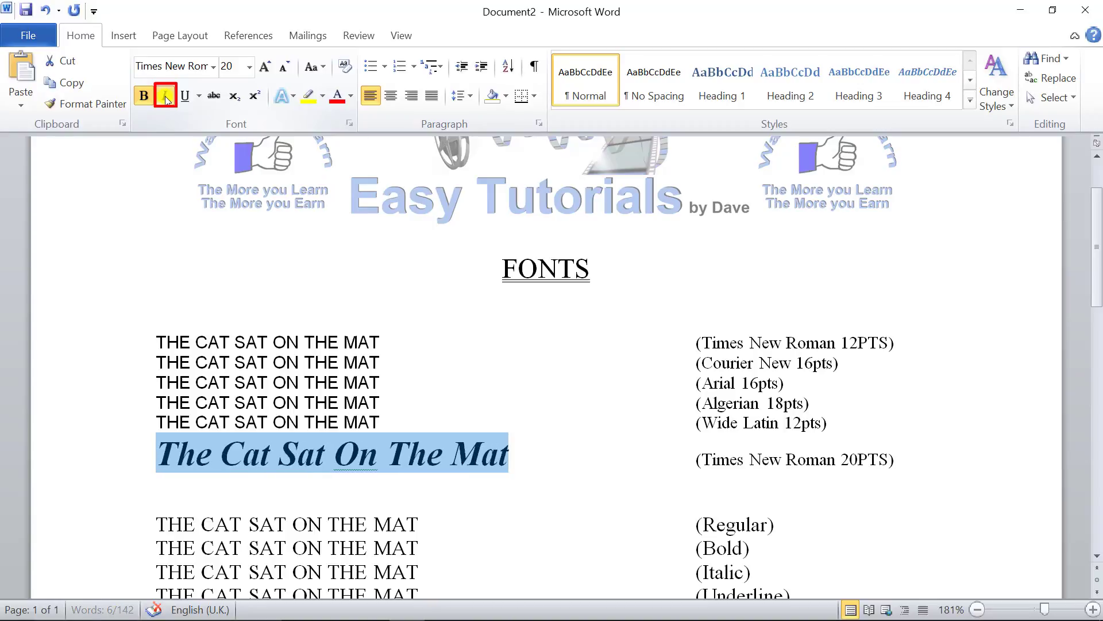
left_click(166, 98)
left_click(166, 98)
left_click(166, 97)
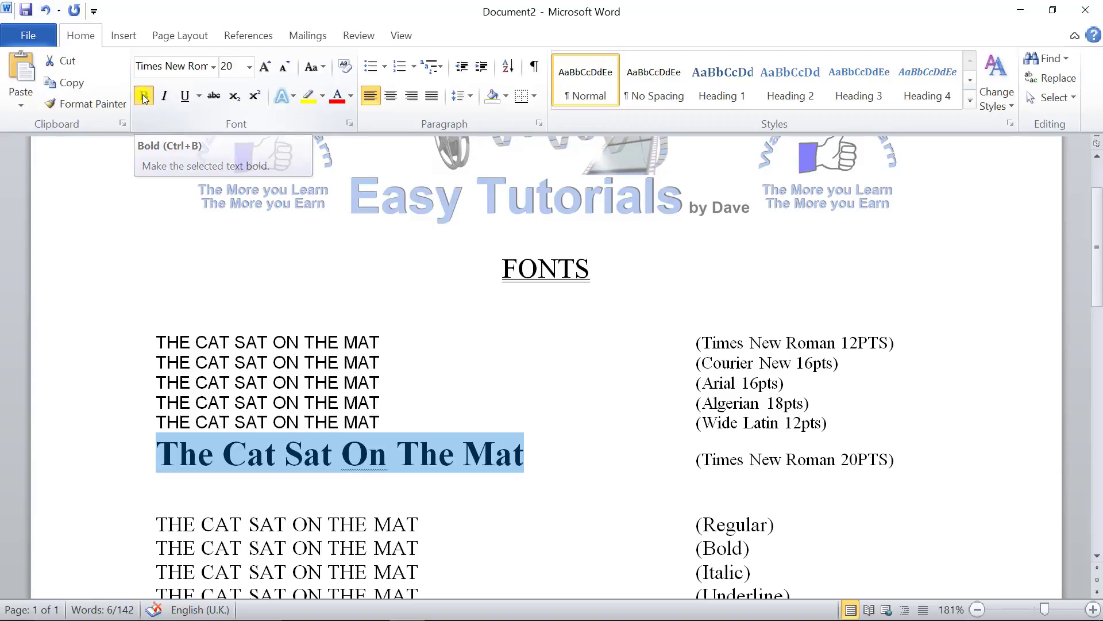
left_click(143, 95)
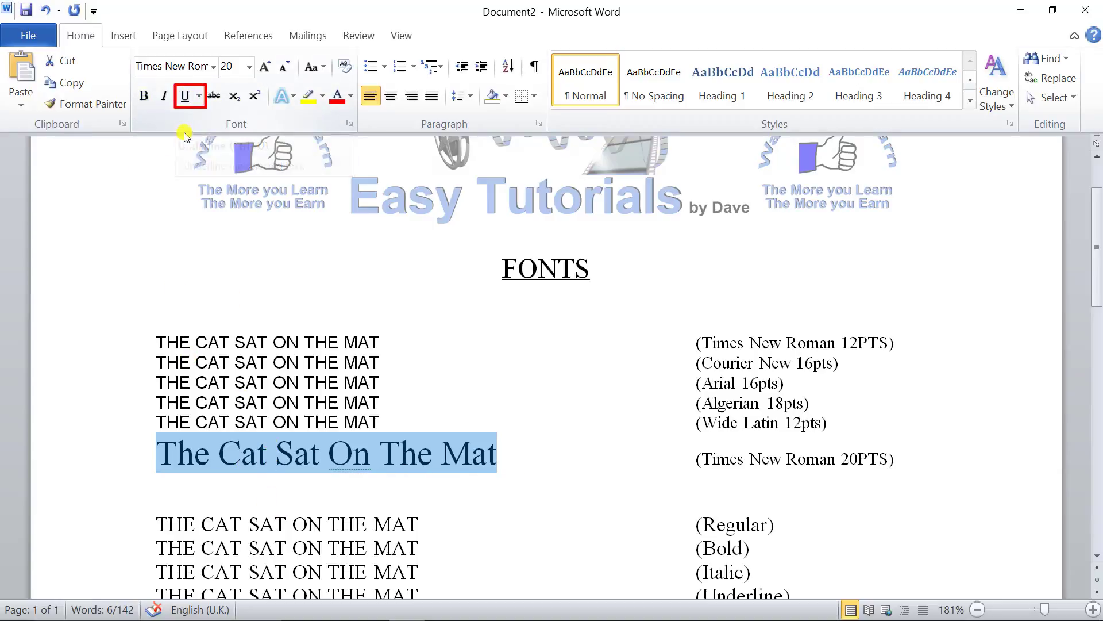
Switch a single underline on and off for the last sentence, and give it a double underline.
left_click(185, 97)
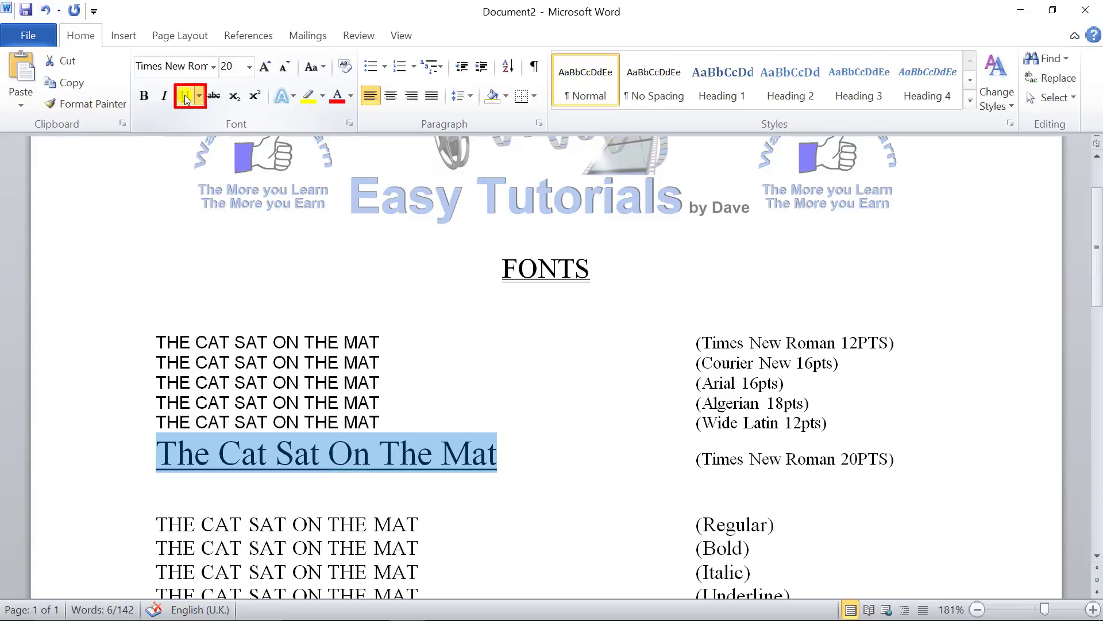
left_click(184, 95)
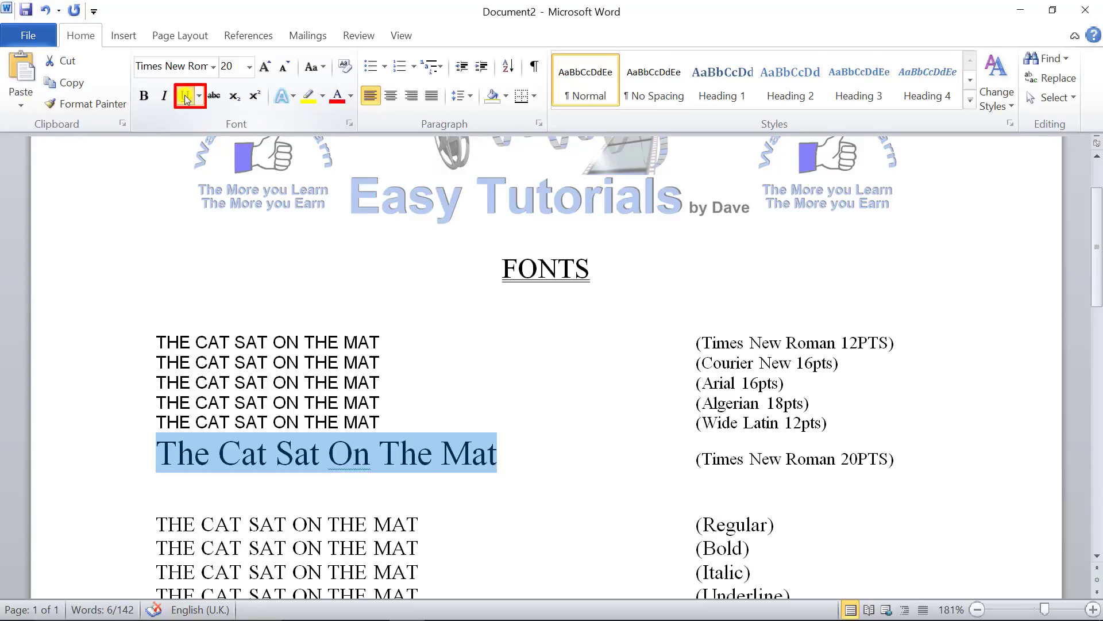
left_click(185, 96)
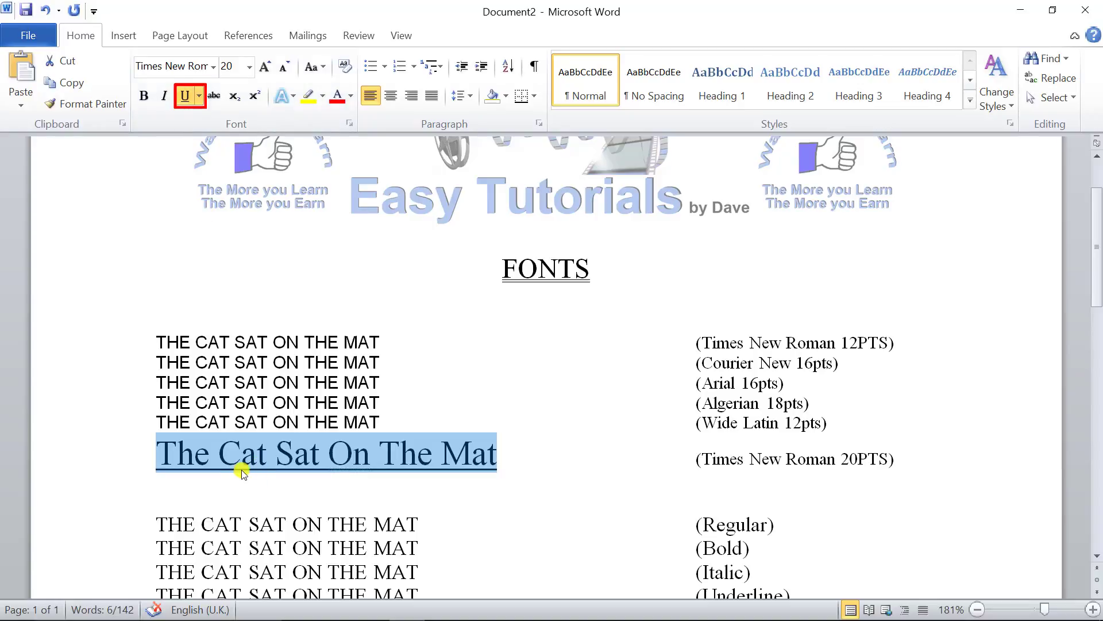
left_click(200, 98)
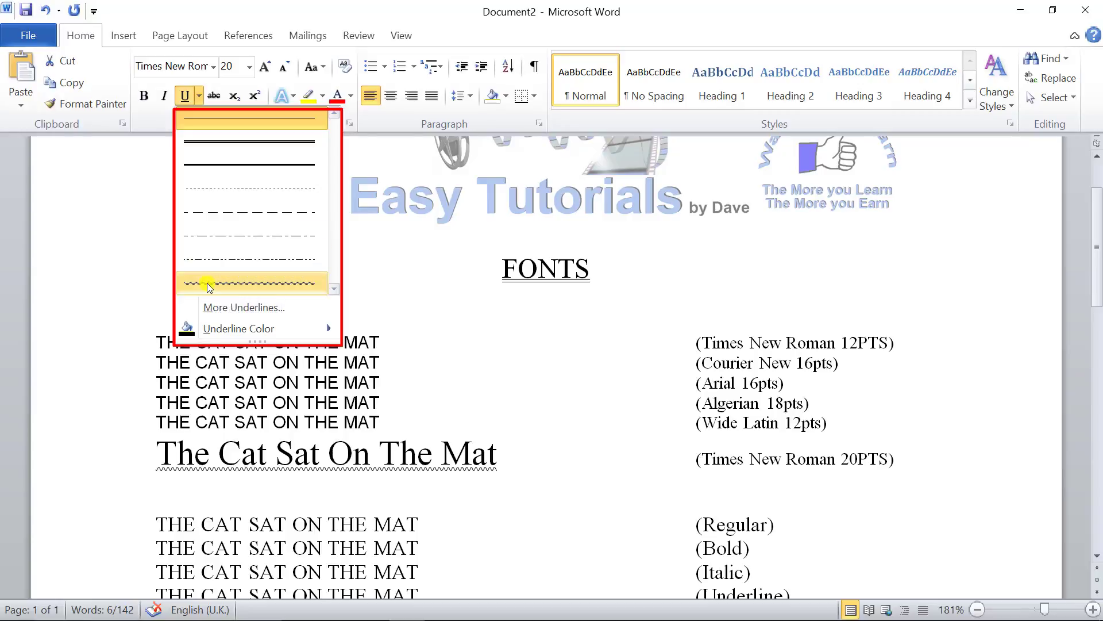
left_click(242, 143)
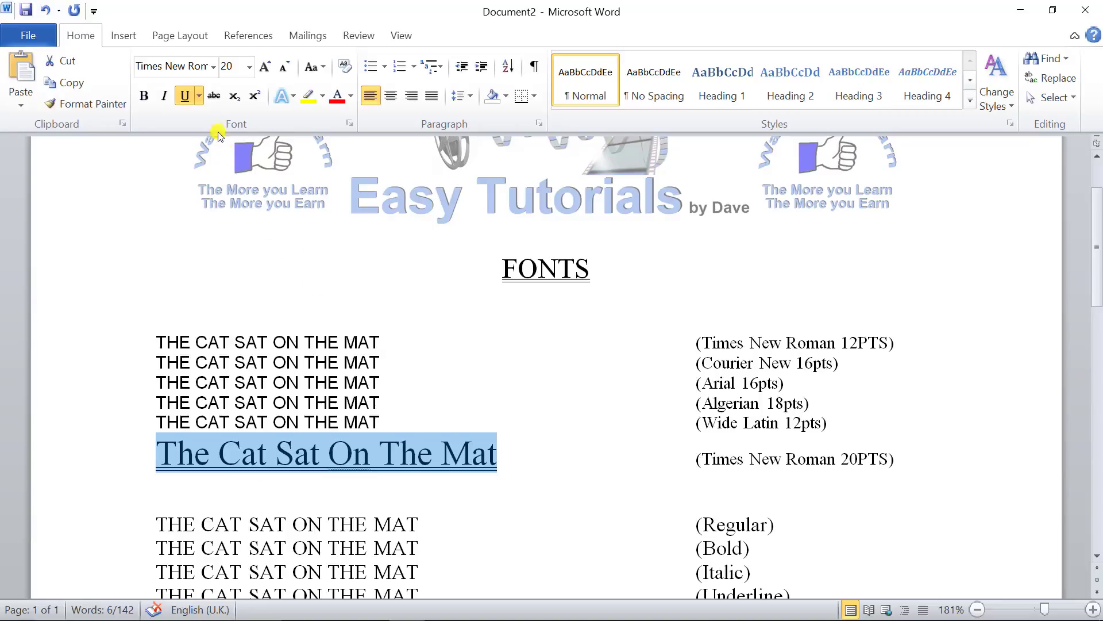
Examine the additional underline styles in the Font dialog, and cancel without changing the last sentence.
left_click(200, 98)
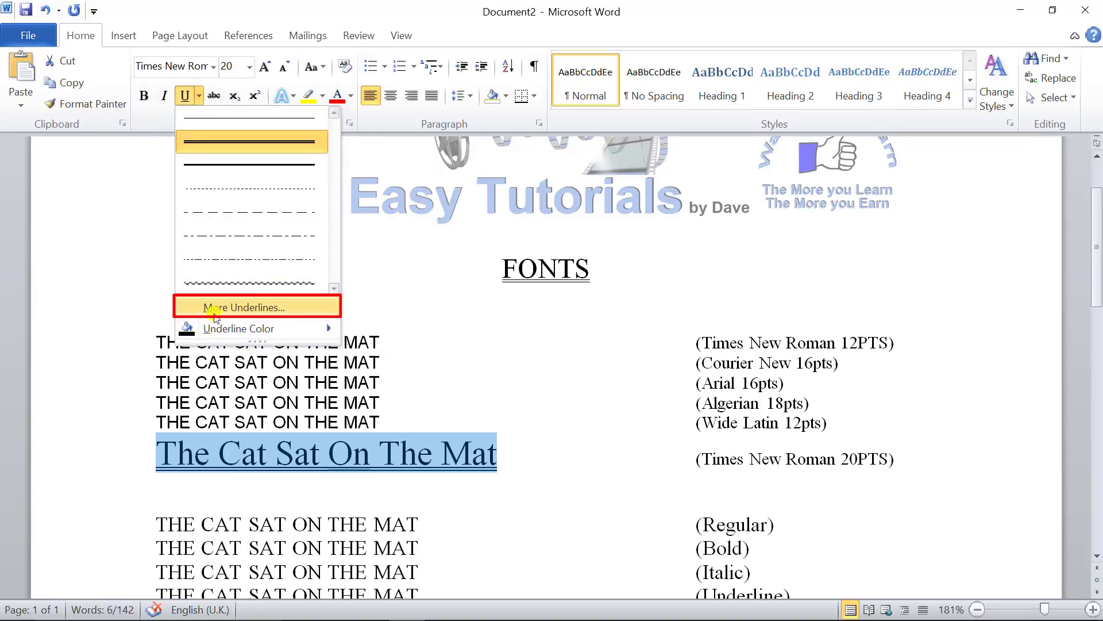
left_click(232, 309)
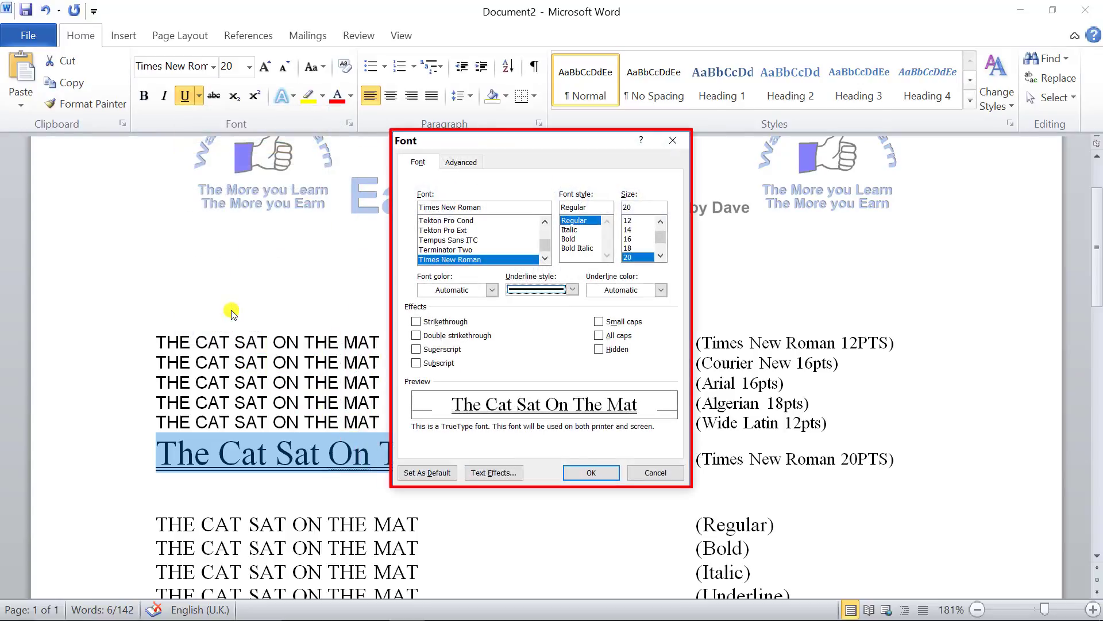
left_click(572, 290)
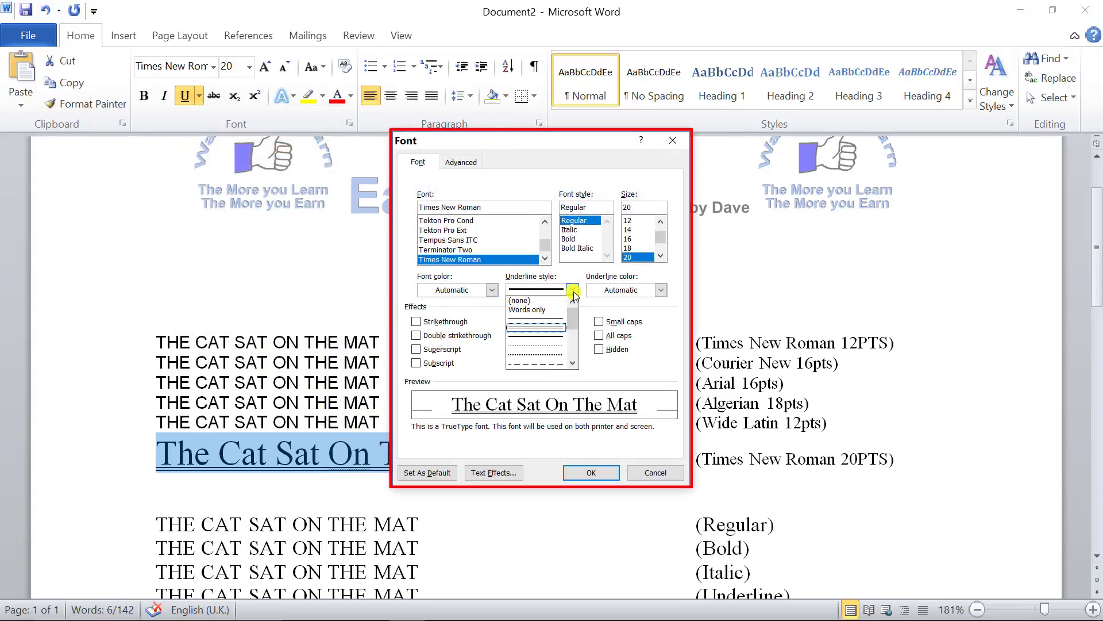
left_click(573, 363)
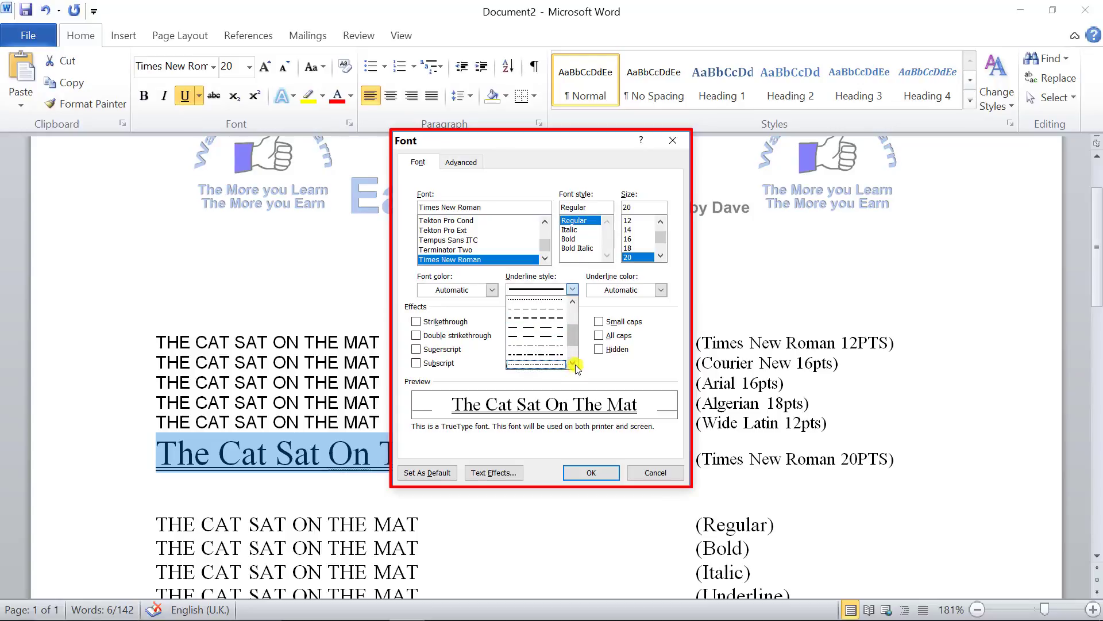
left_click(658, 478)
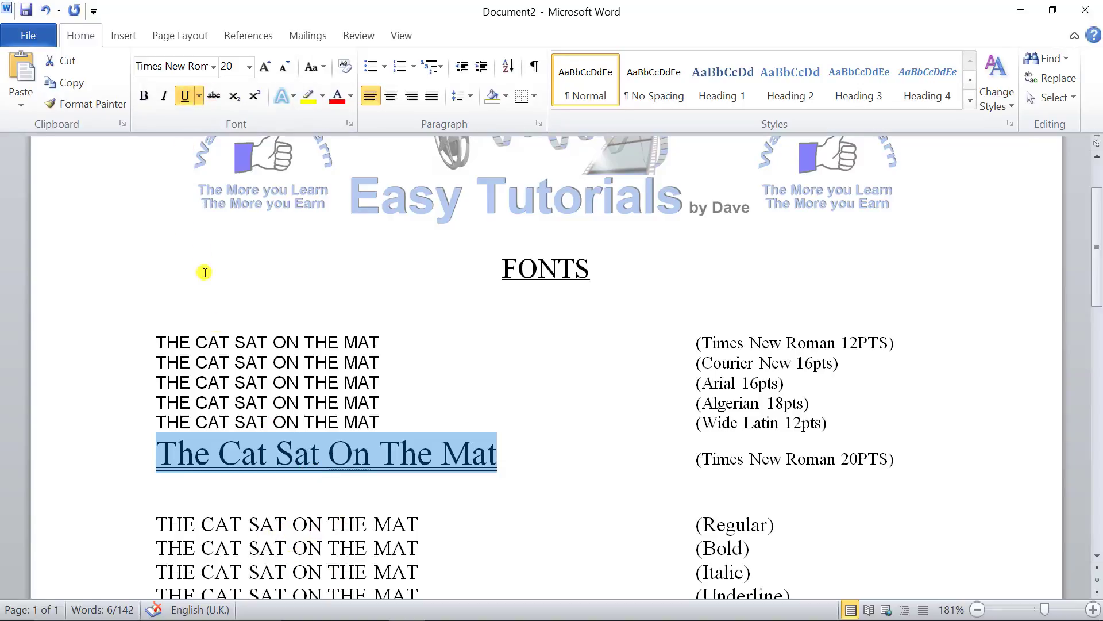
Set the color of the last sentence's double underline to standard red, and deselect the text.
left_click(198, 96)
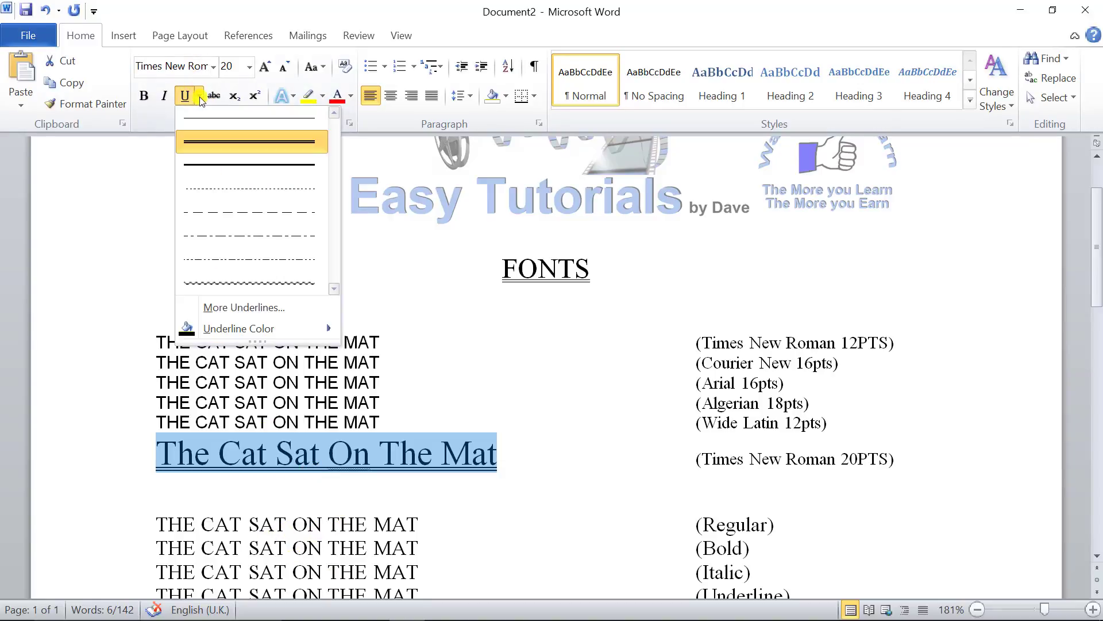
mouse_move(220, 333)
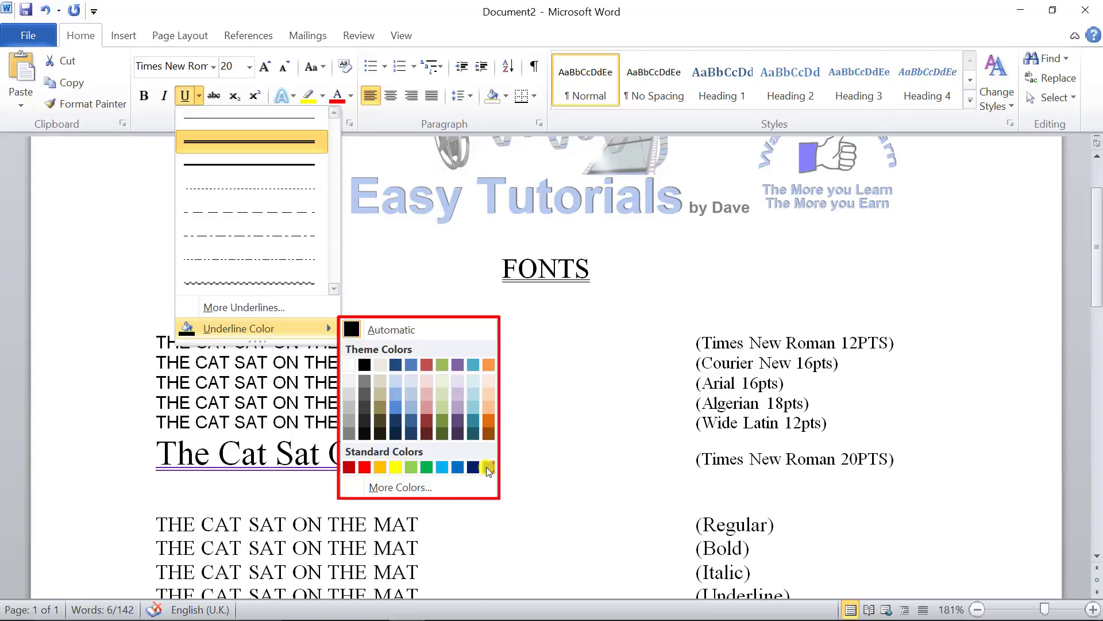
left_click(364, 466)
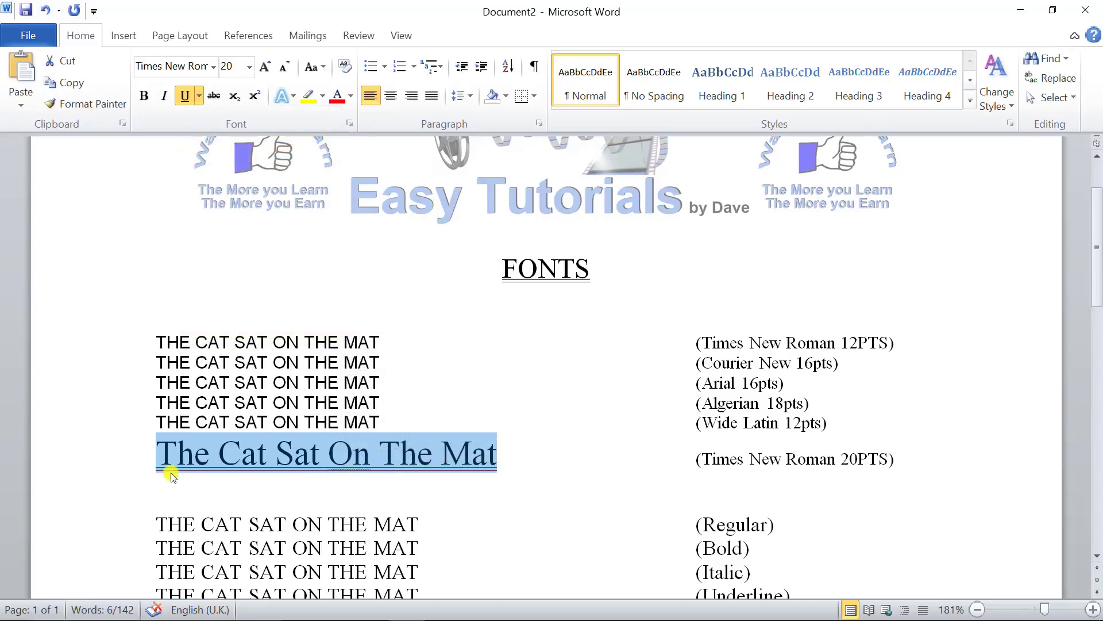
left_click(212, 458)
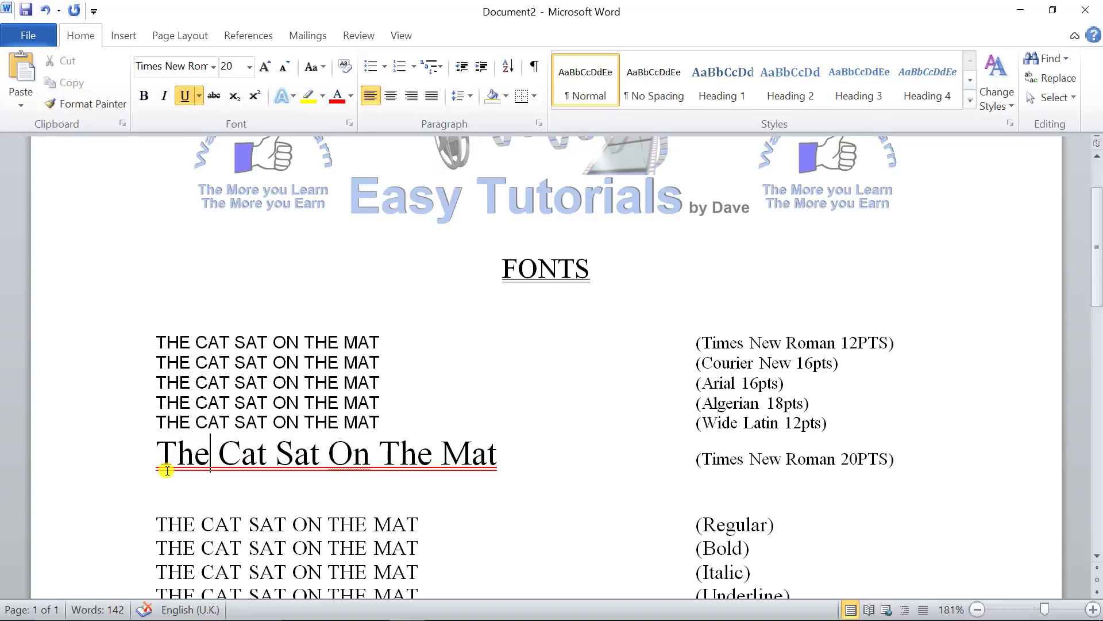
Select only the sentence "The Cat Sat On The Mat" without its label, and remove its underline.
left_click(132, 460)
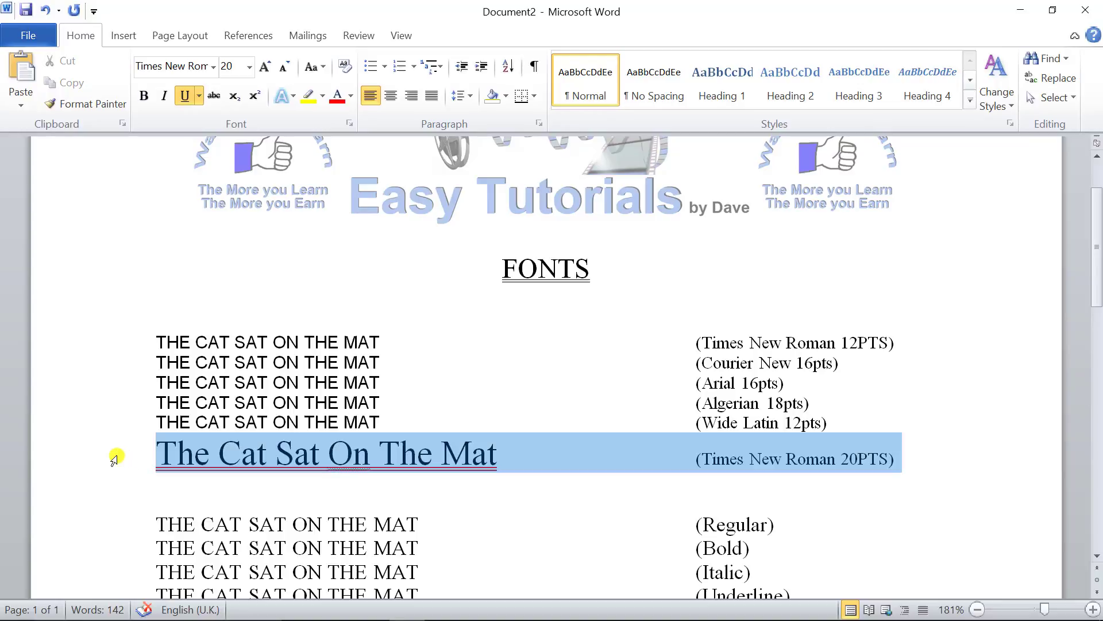
left_click(241, 455)
left_click_drag(157, 454, 492, 450)
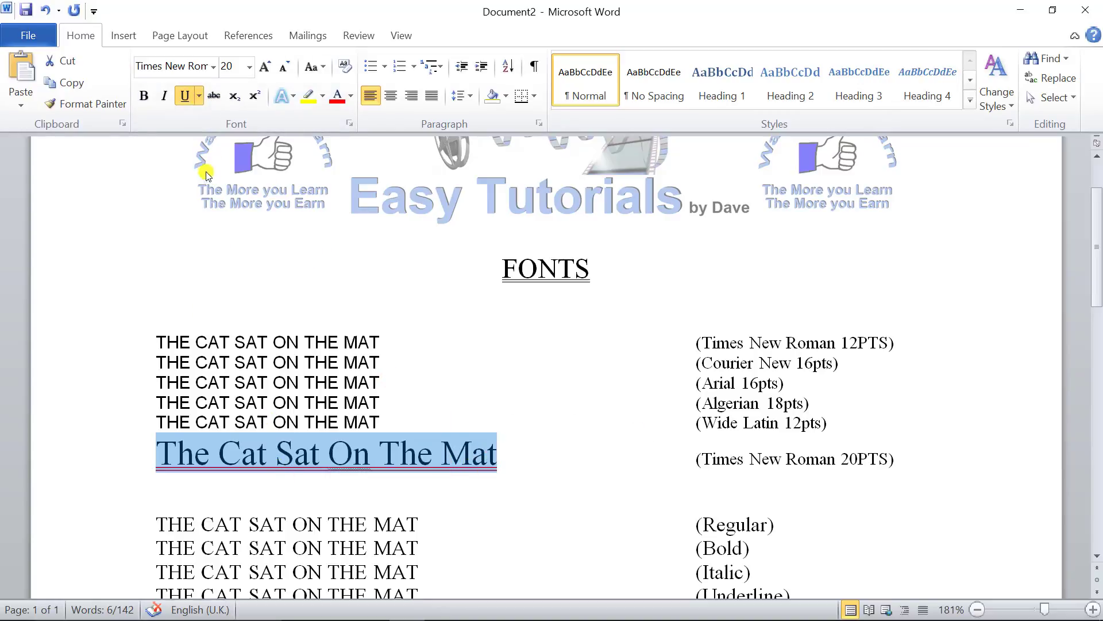
left_click(185, 101)
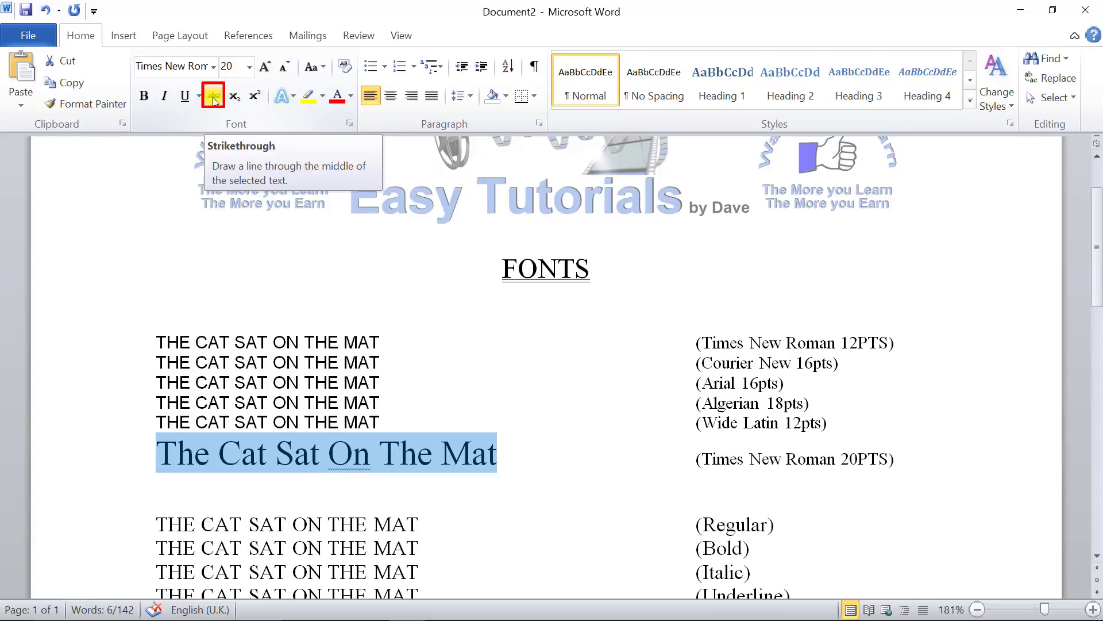
Strike through only the words "Cat Sat On" in the sentence "The Cat Sat On The Mat", and deselect the text.
left_click(225, 456)
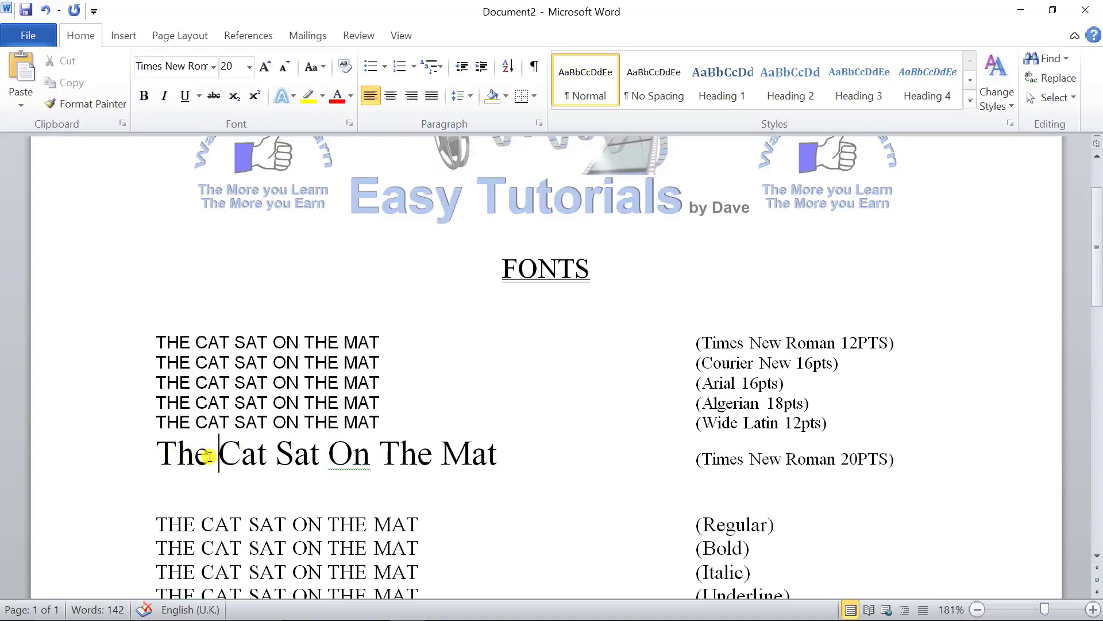
left_click_drag(217, 454, 363, 451)
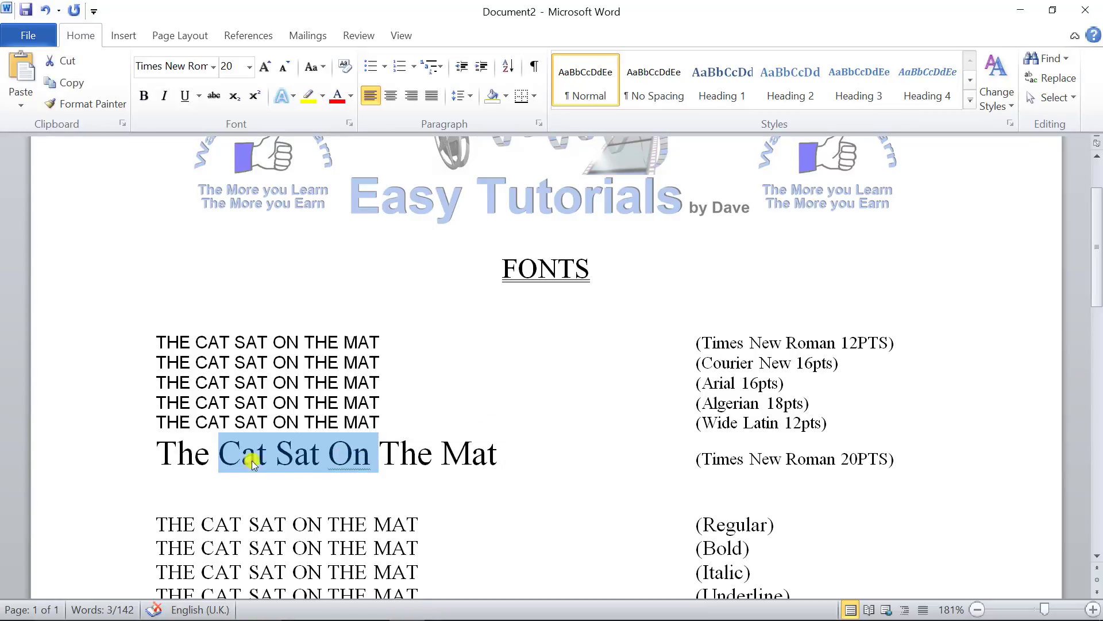
left_click(214, 97)
left_click(397, 429)
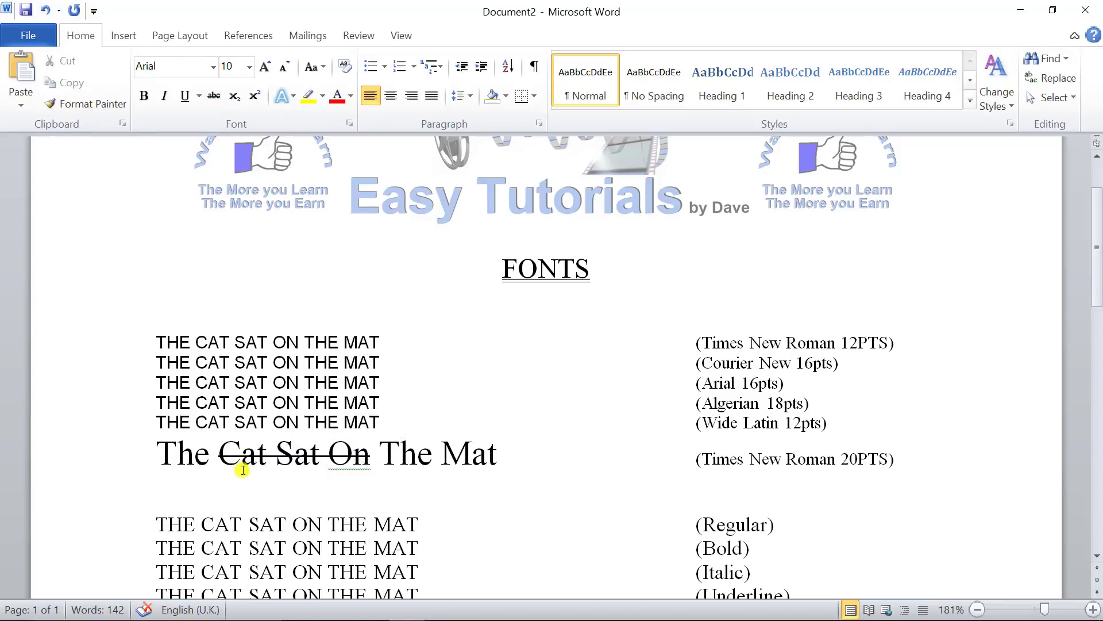
left_click_drag(203, 457, 374, 454)
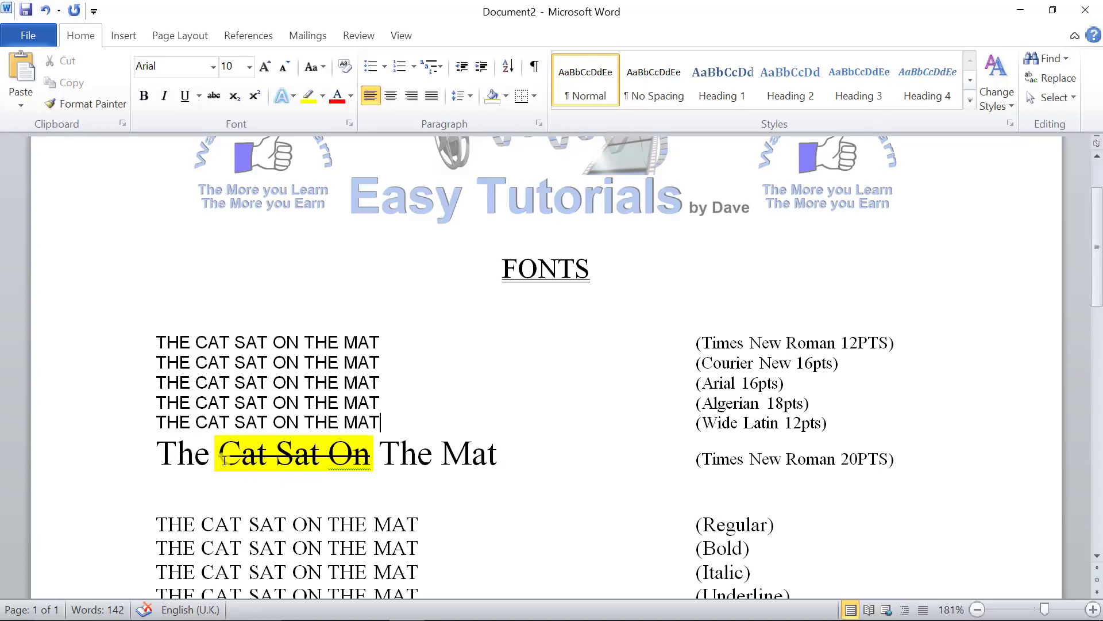
key("ctrl+z")
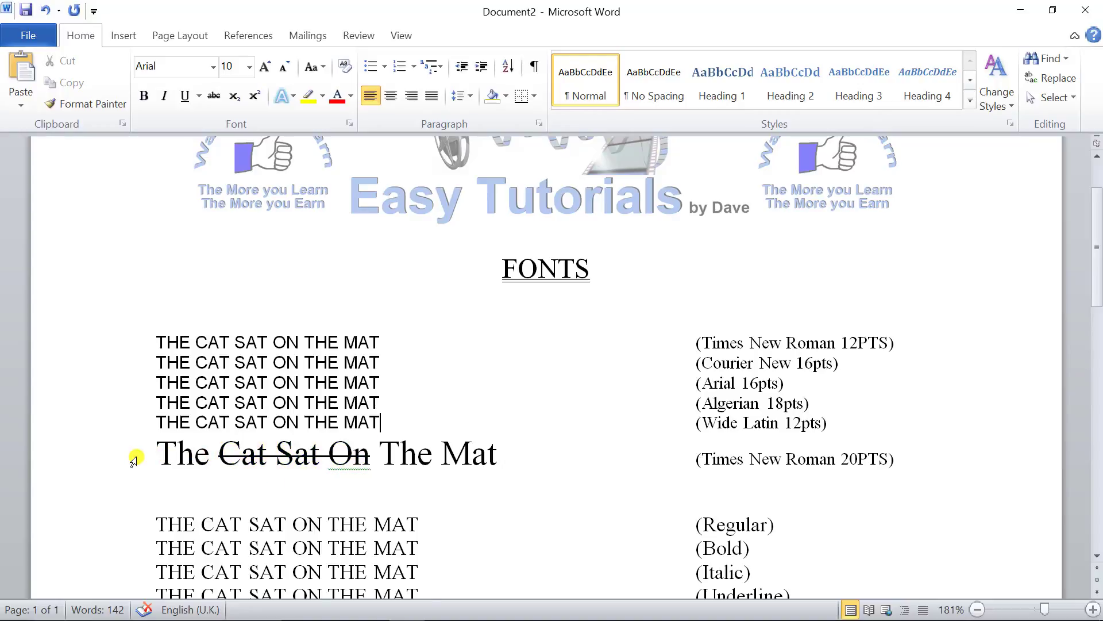
Remove the strikethrough from the words "Cat Sat On" in the large sentence.
left_click_drag(209, 454, 371, 458)
left_click(370, 458)
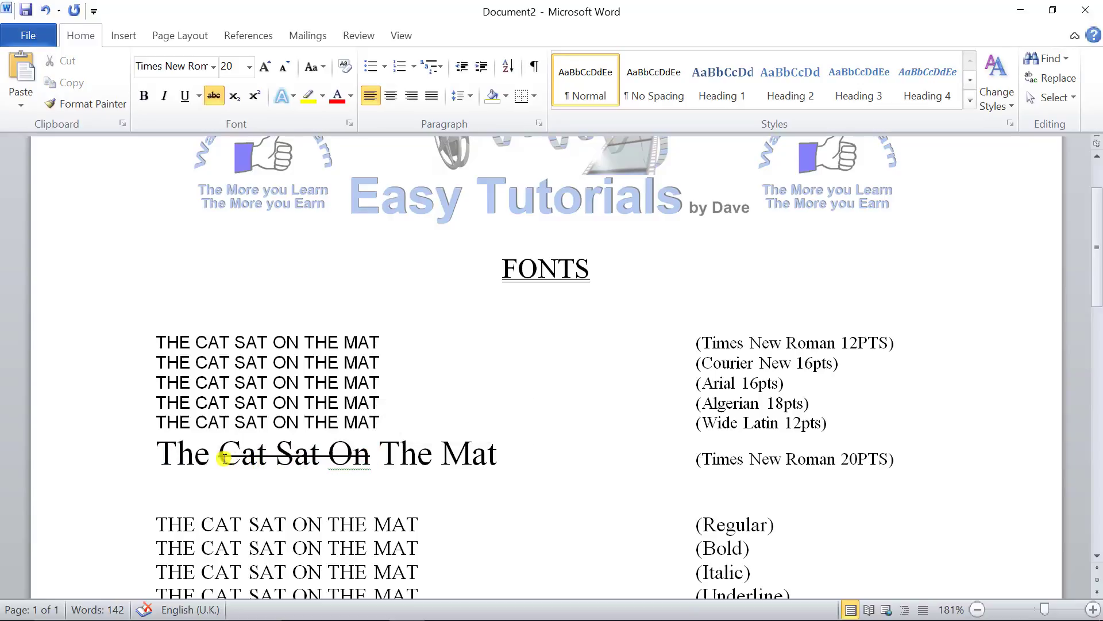
left_click_drag(219, 454, 378, 457)
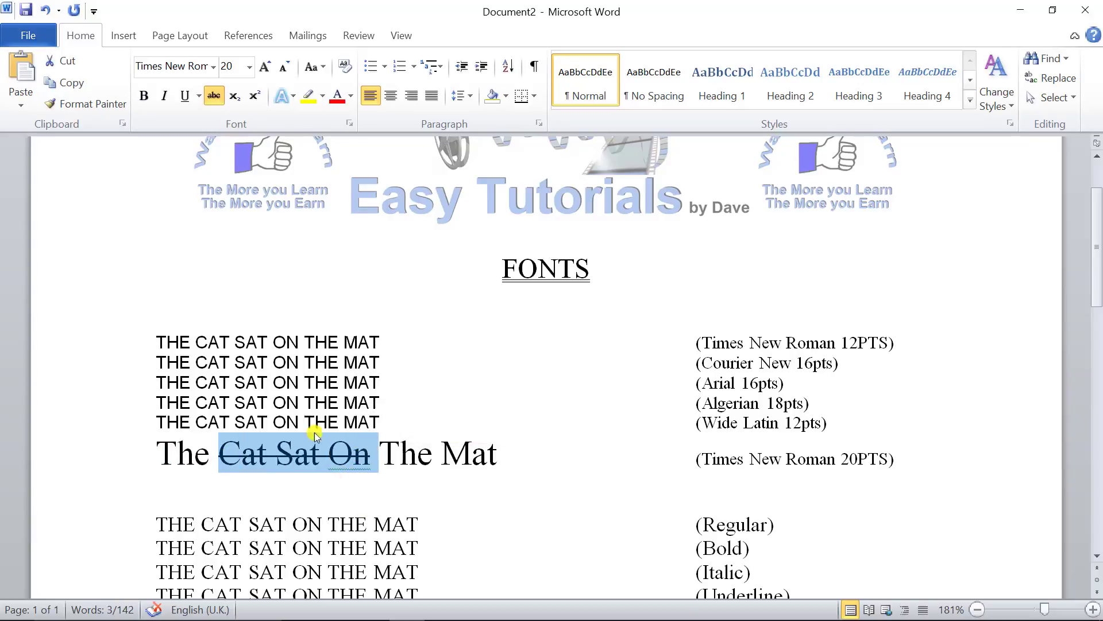
left_click(214, 97)
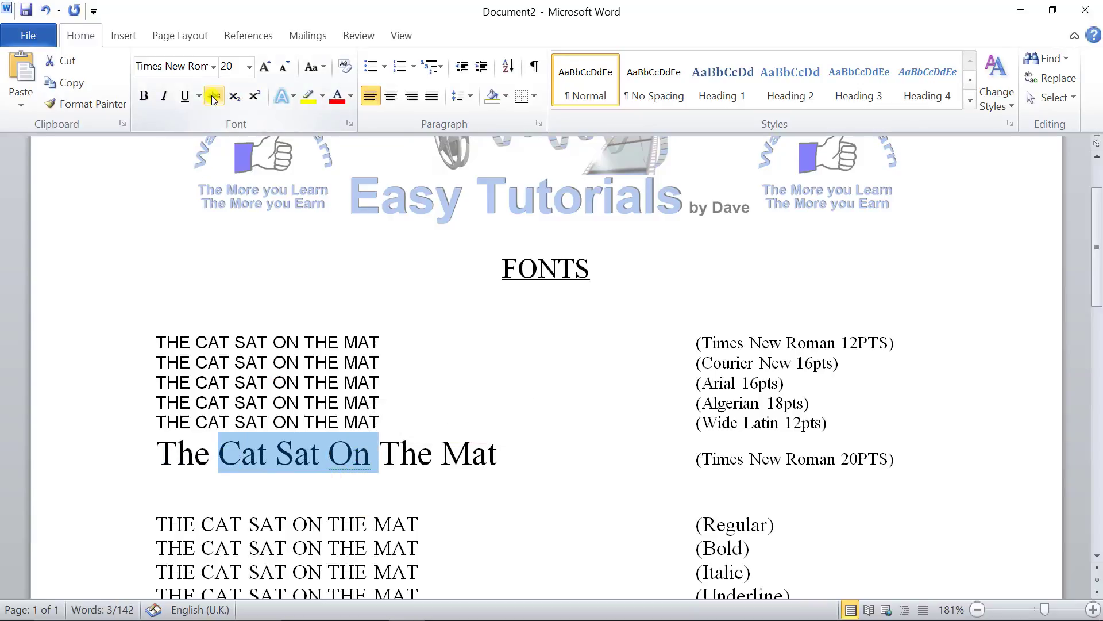
Make the letter "M" in "15M2" superscript, and deselect it.
left_click_drag(163, 455, 492, 448)
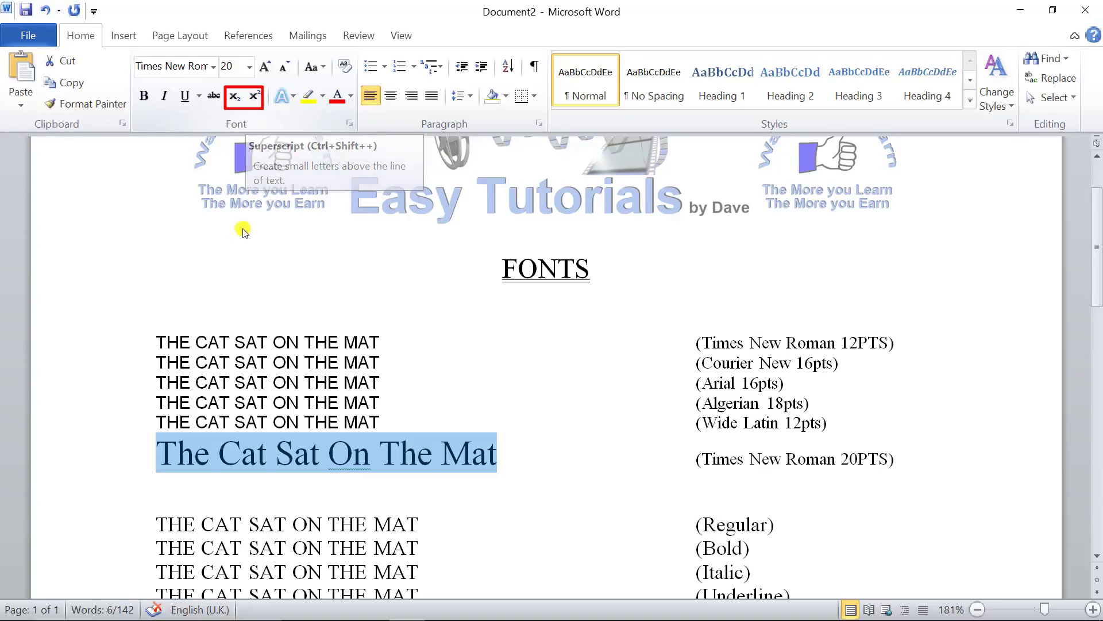
scroll(325, 360, "down", 3)
scroll(332, 360, "down", 3)
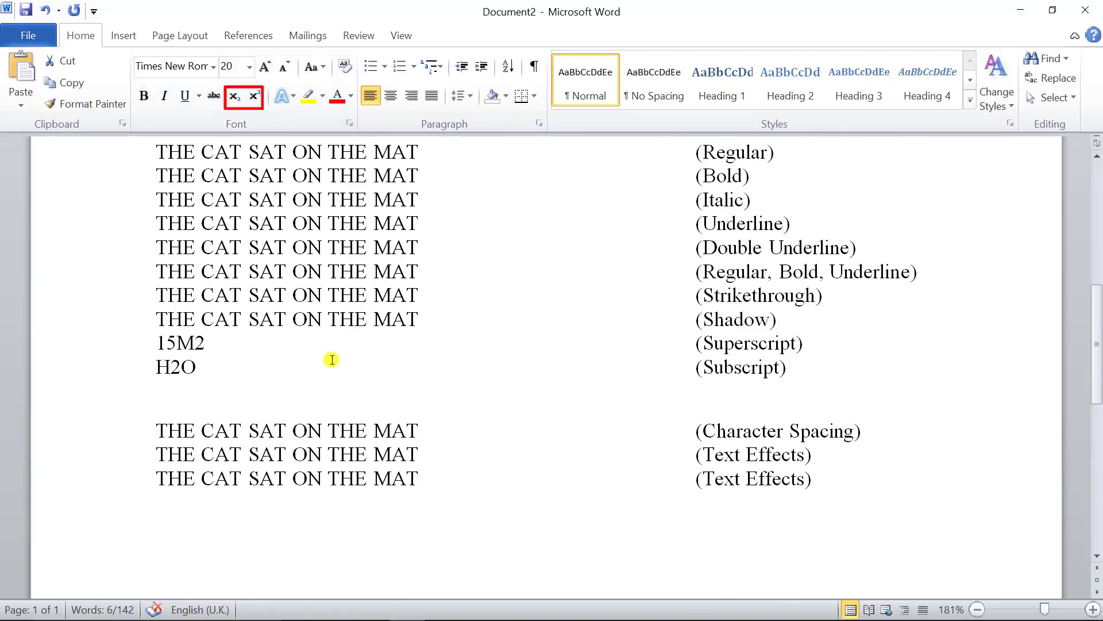
scroll(332, 360, "down", 1)
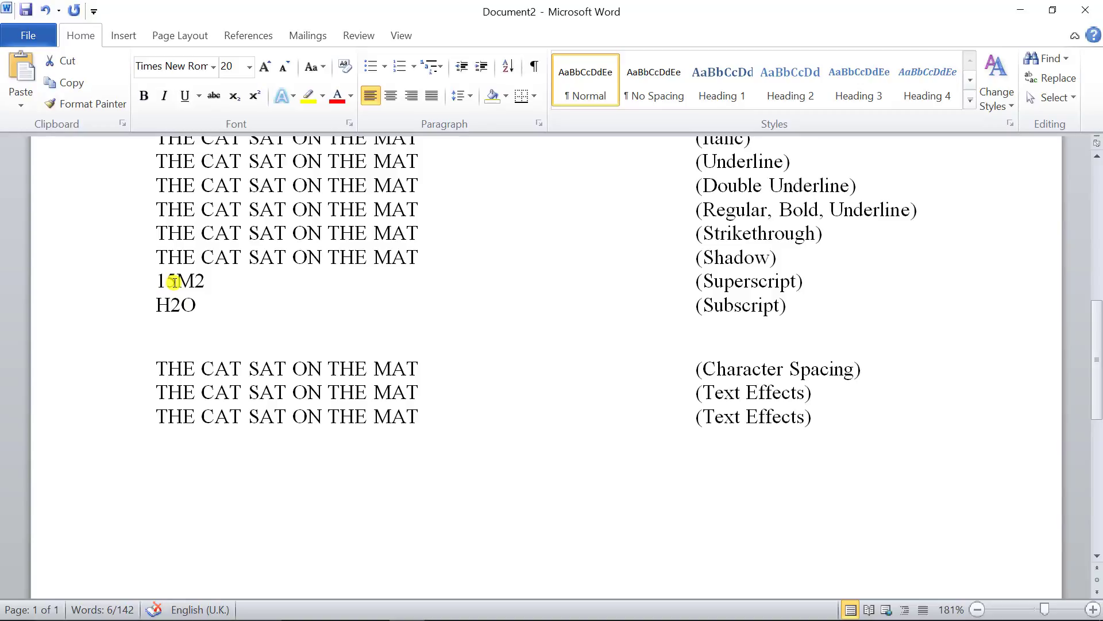
left_click_drag(175, 282, 196, 282)
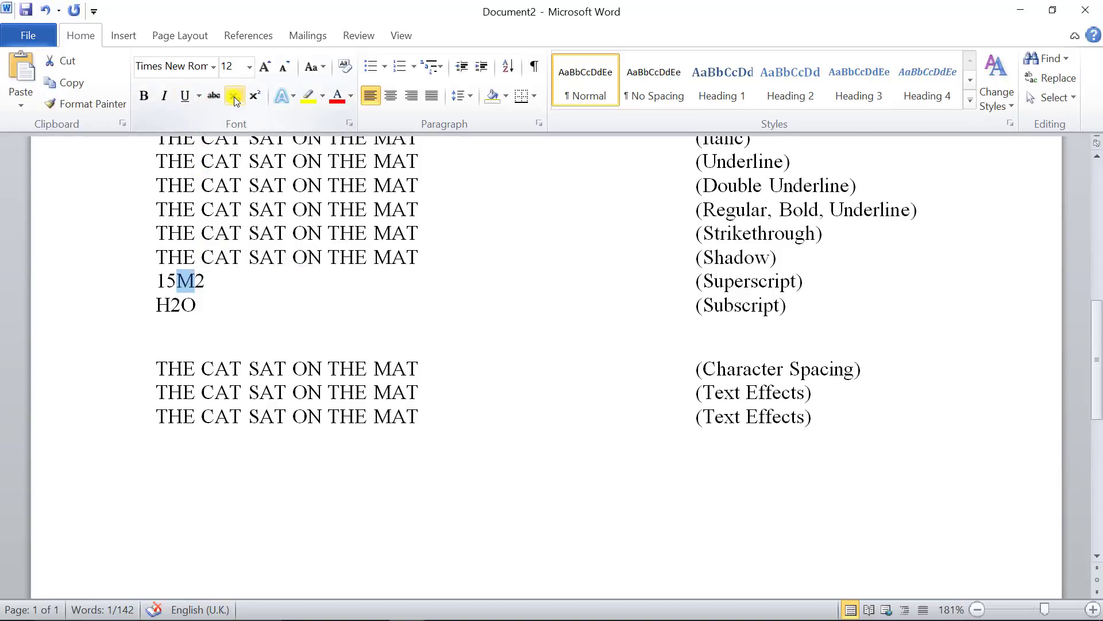
left_click(255, 96)
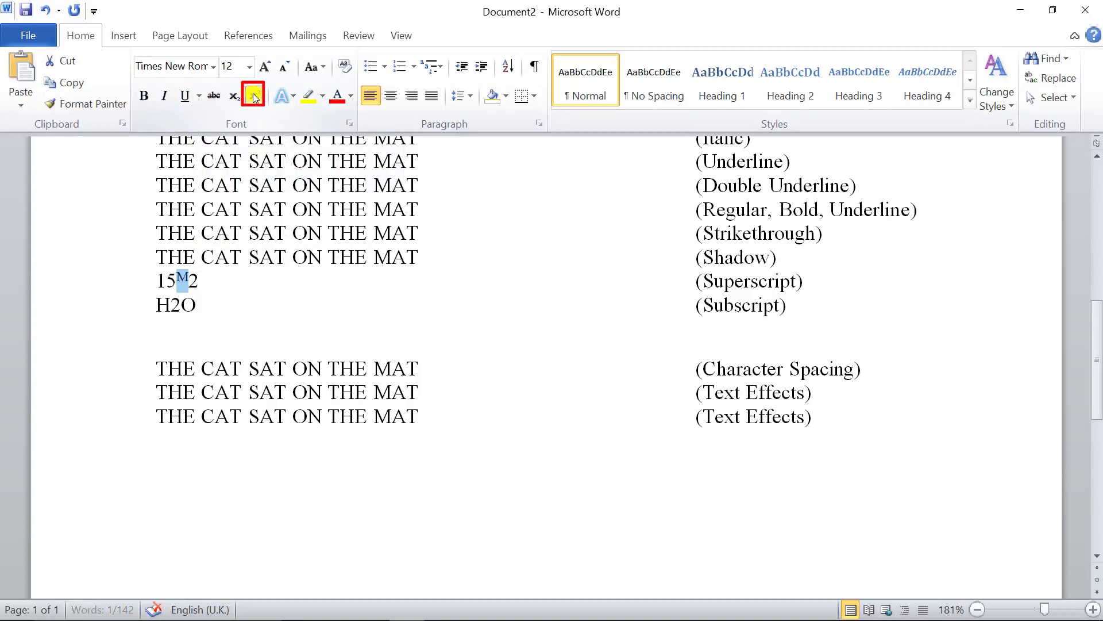
left_click(199, 282)
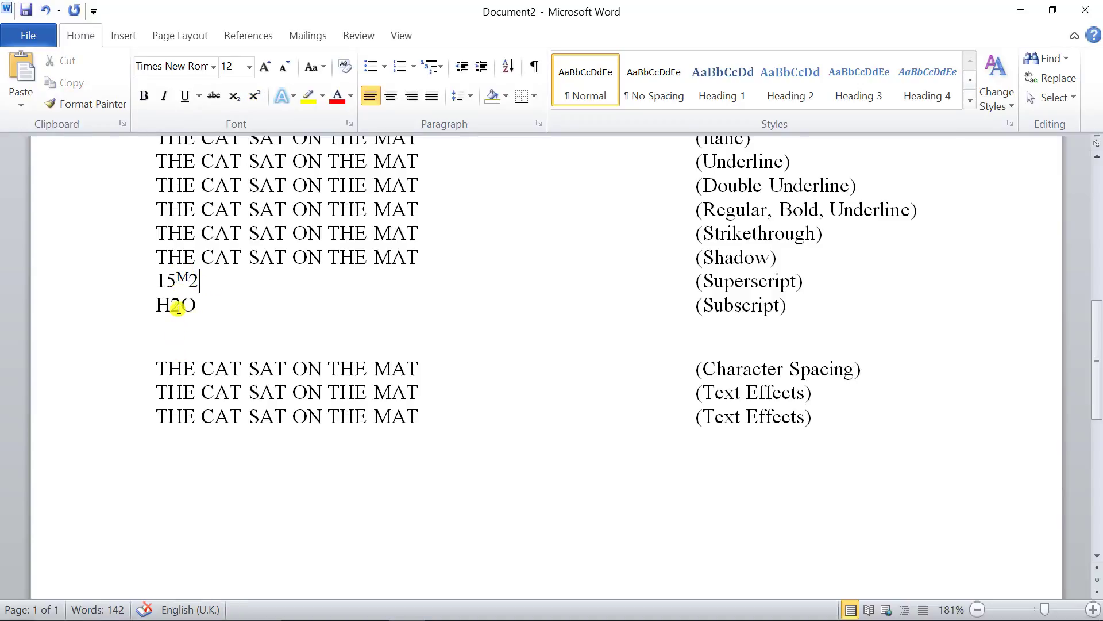
Make the "2" in "H2O" subscript, and deselect it.
left_click_drag(180, 305, 170, 305)
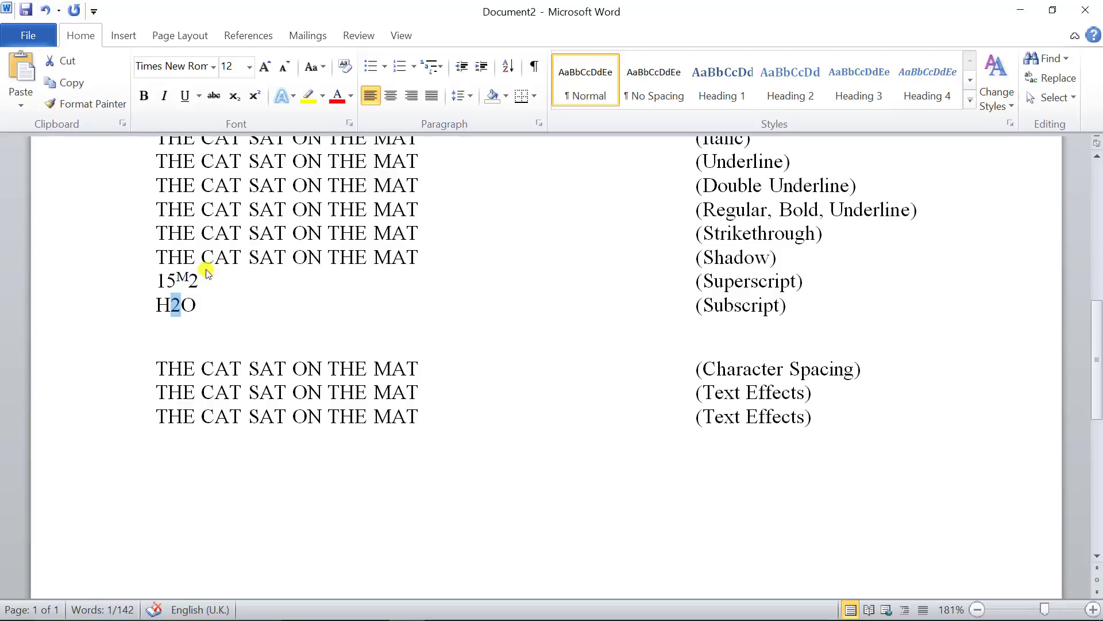
left_click(235, 99)
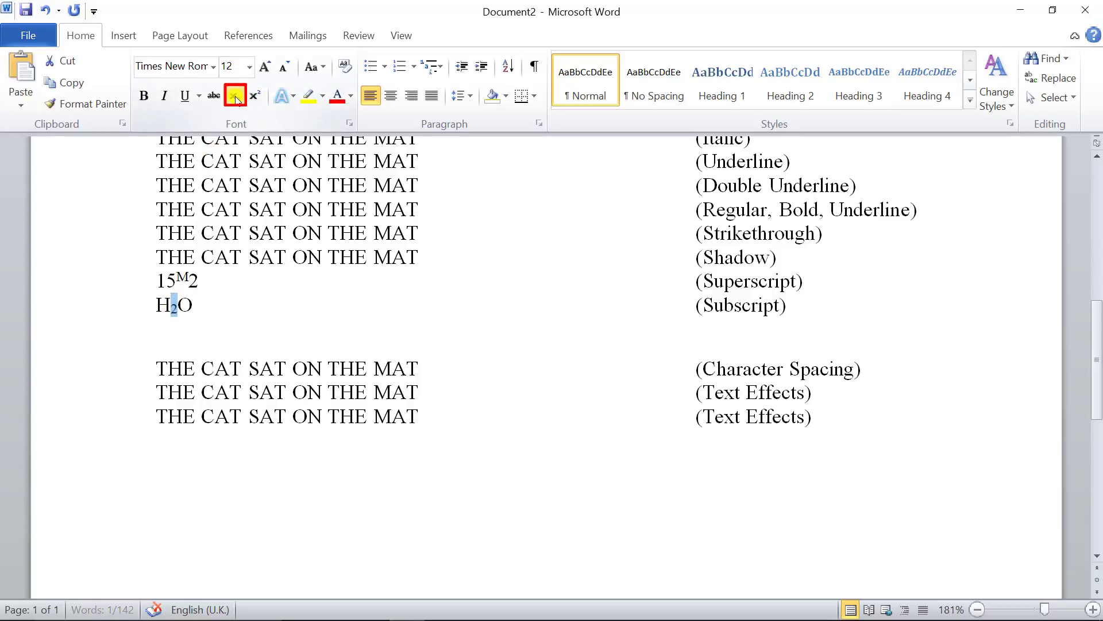
left_click(203, 308)
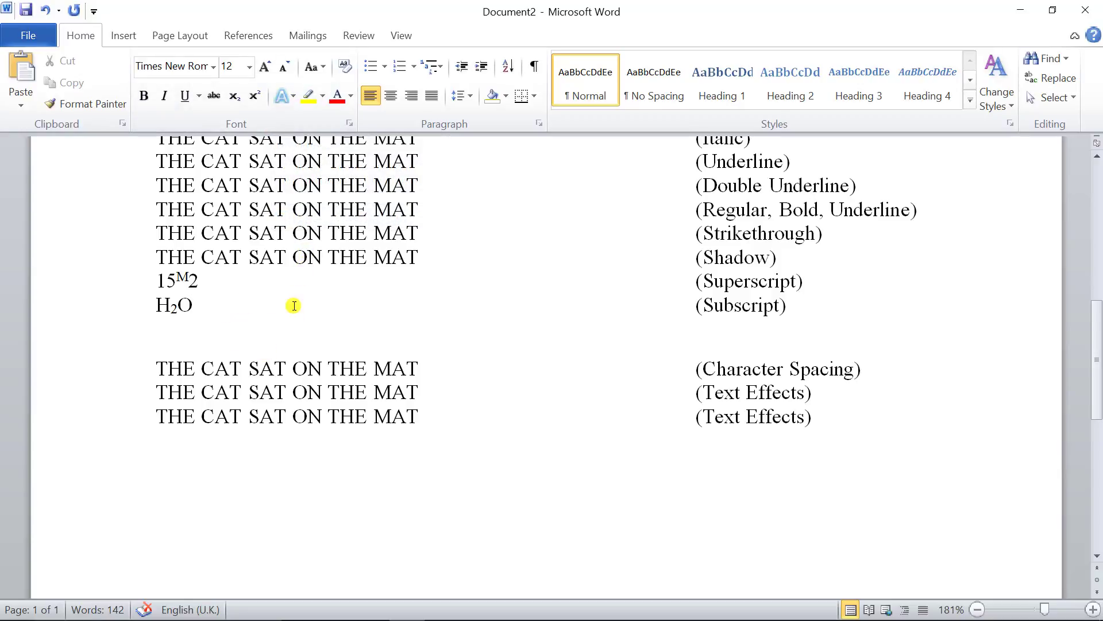
Clear all formatting from the sentence "The Cat Sat On The Mat" beside the Times New Roman 20PTS label.
scroll(299, 311, "up", 1)
scroll(301, 313, "up", 4)
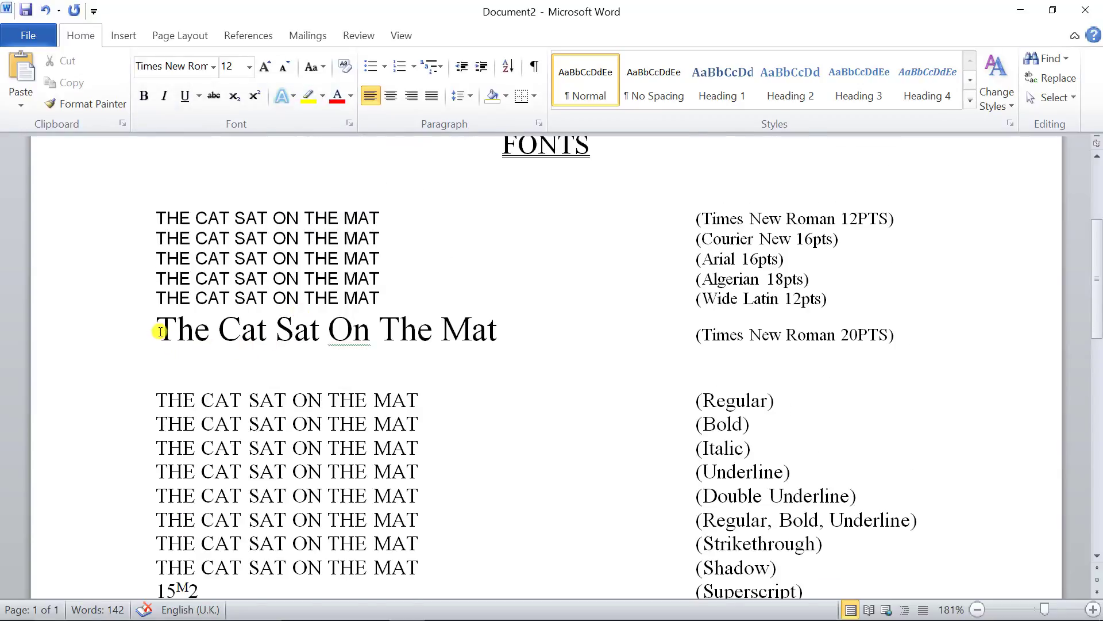
left_click_drag(158, 330, 512, 328)
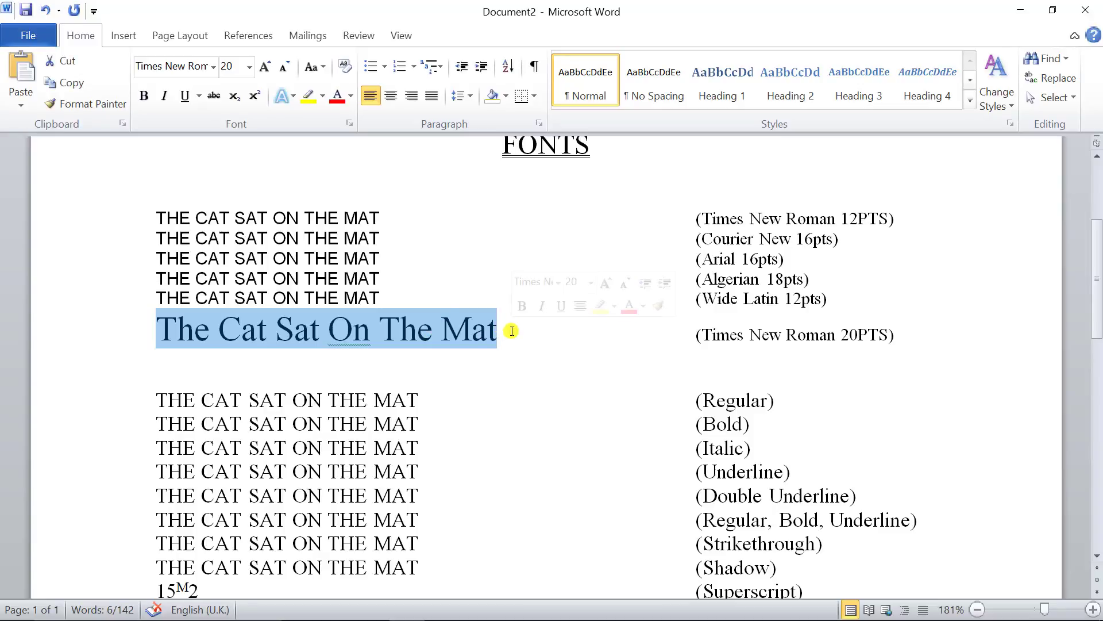
left_click(345, 66)
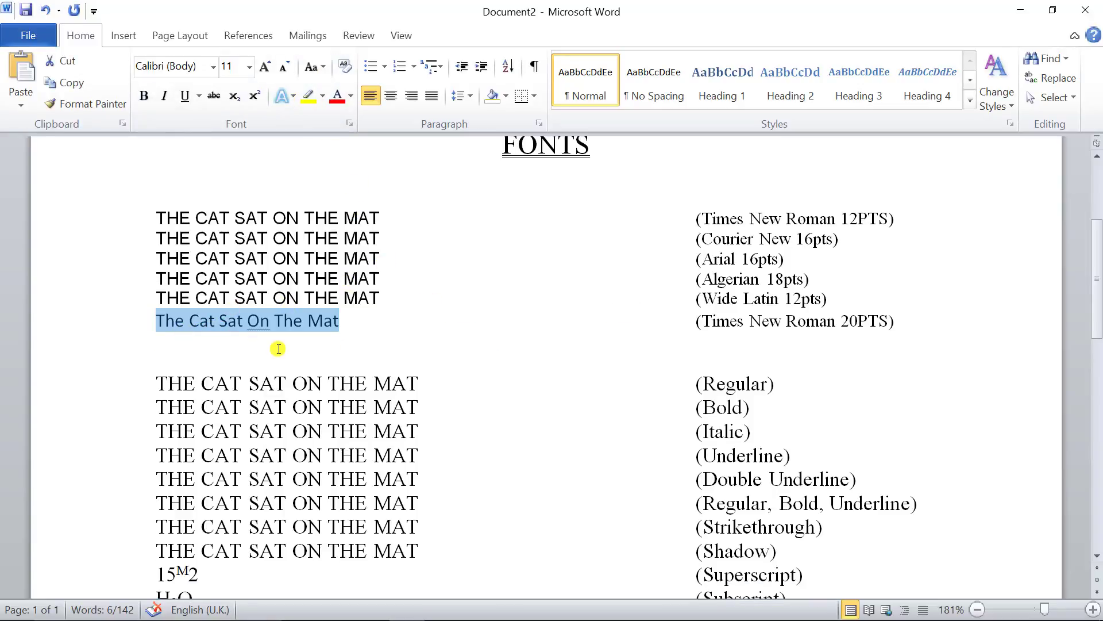
Apply the purple text effect with reflection to the unformatted sentence, and enlarge its font to 16 points.
left_click(294, 99)
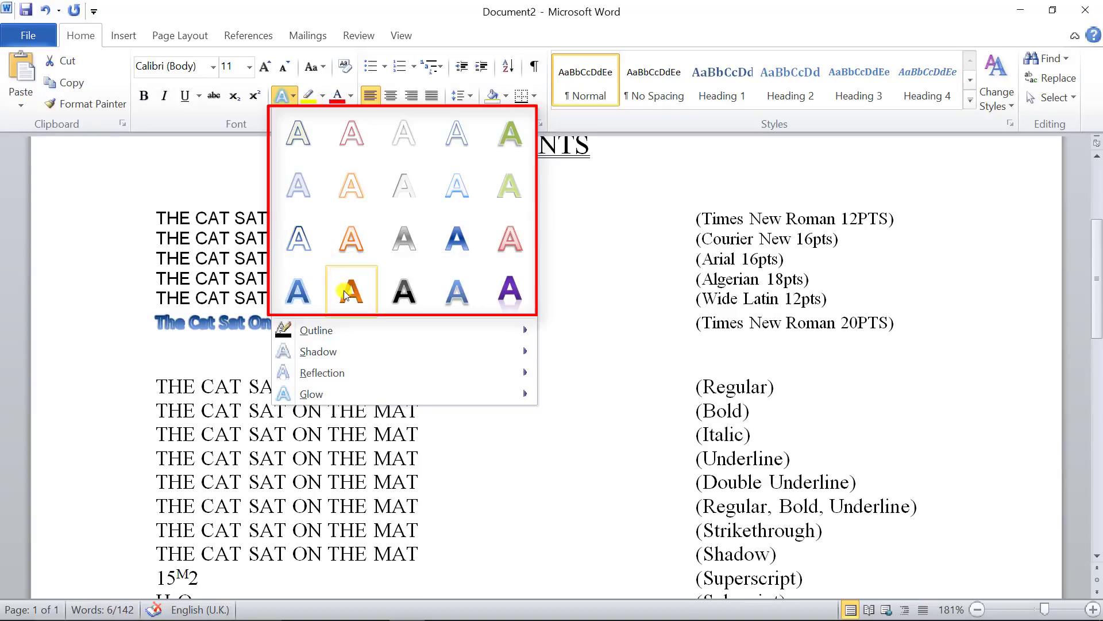
left_click(511, 296)
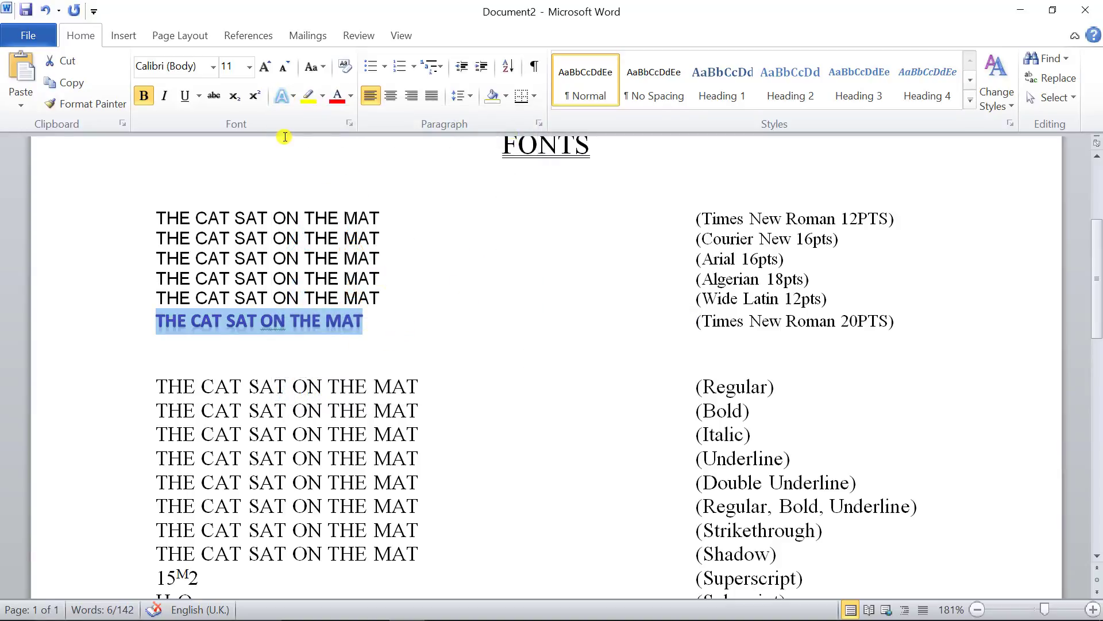
left_click(263, 67)
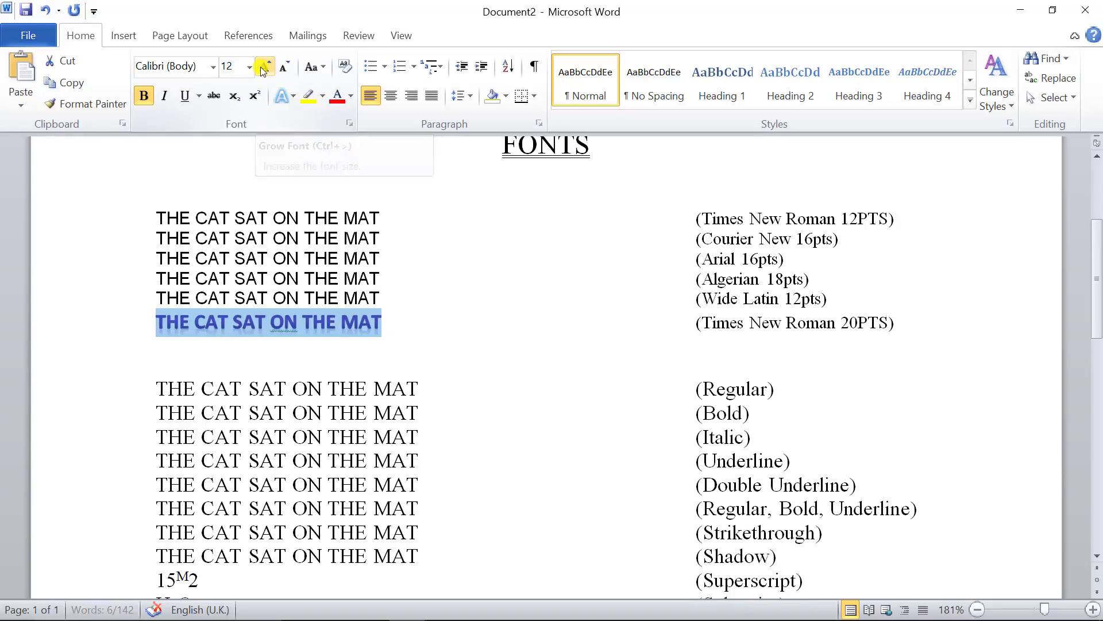
left_click(263, 68)
left_click(263, 67)
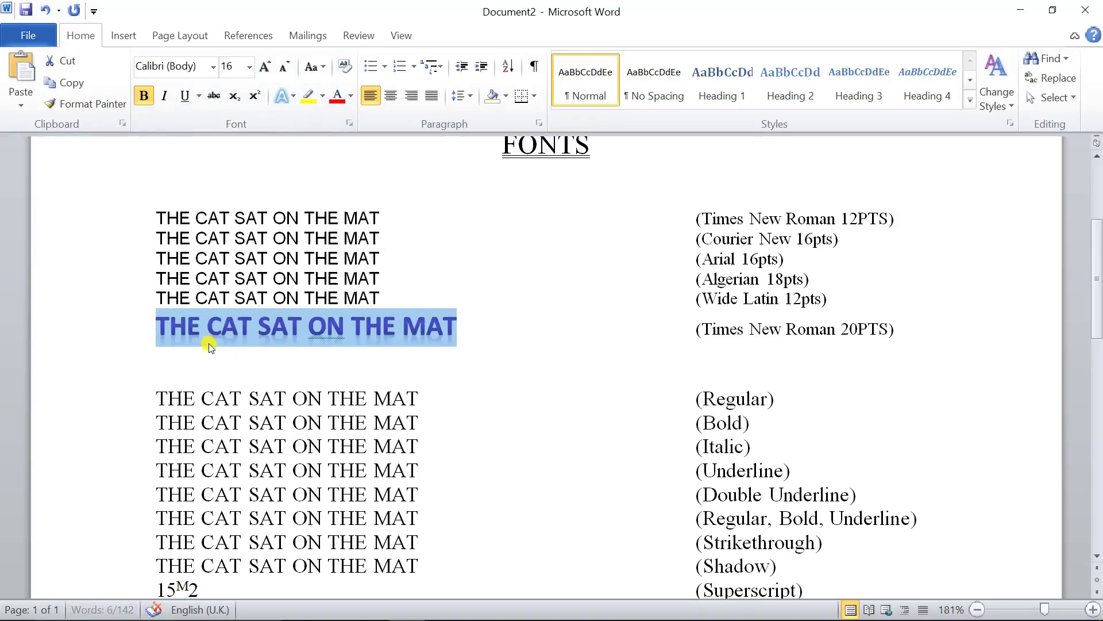
left_click(477, 322)
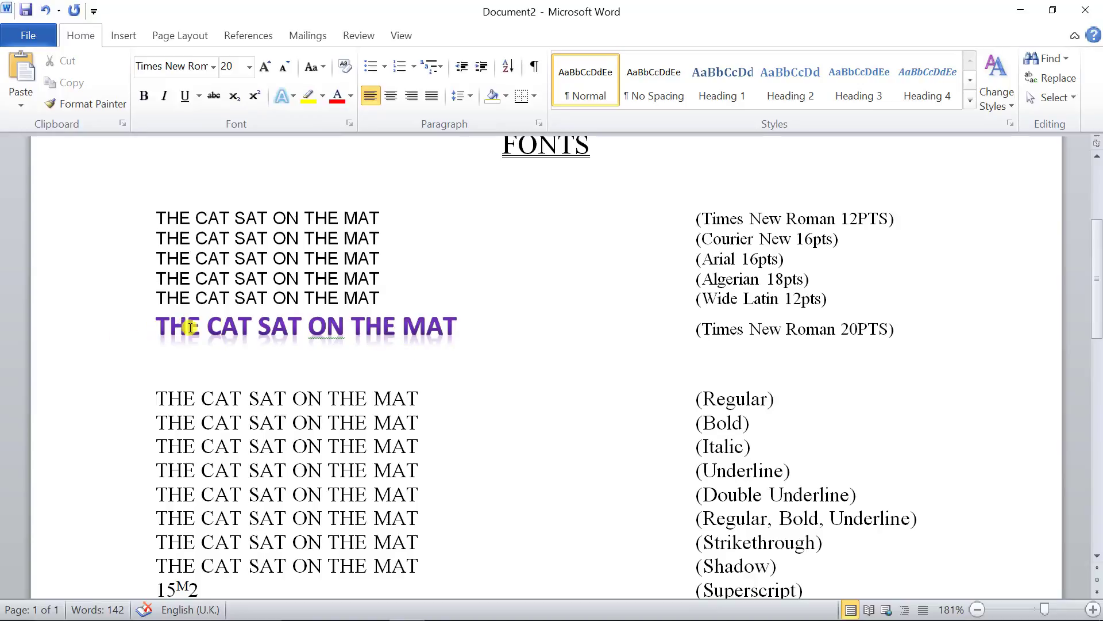
Clear the text effect and formatting from the purple sentence, and set its font to Times New Roman at 20 points.
left_click_drag(156, 327, 466, 328)
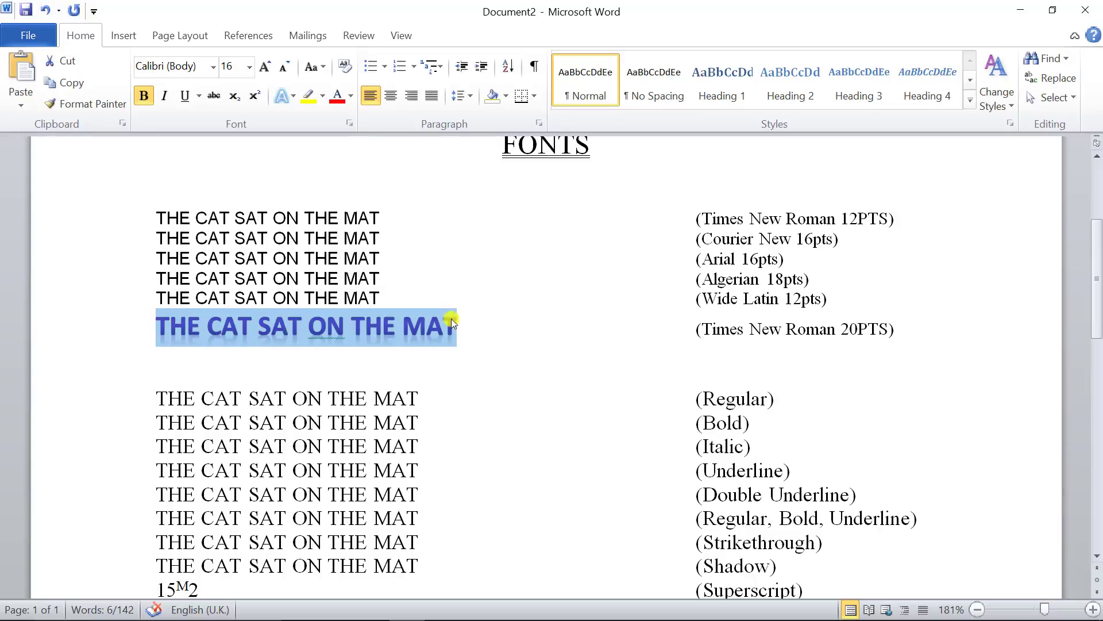
left_click(345, 66)
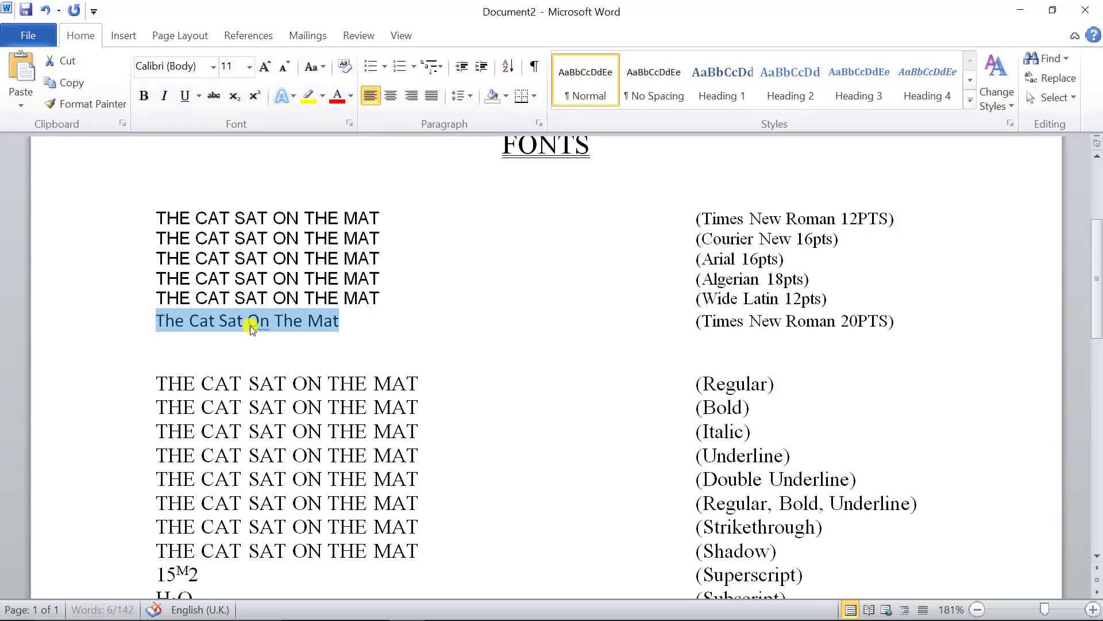
left_click(213, 66)
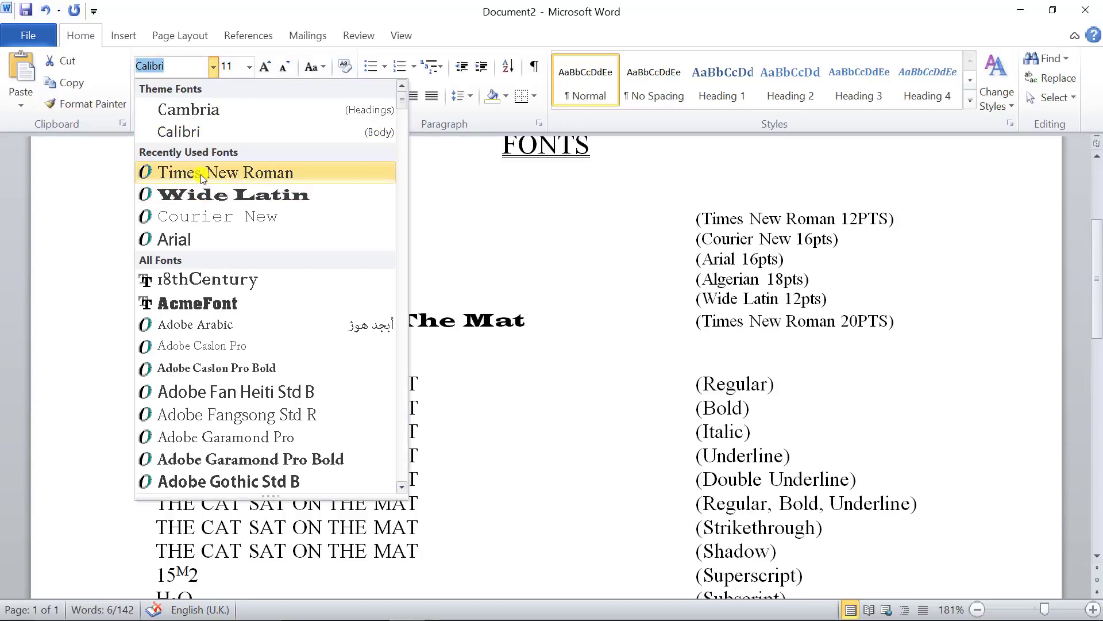
left_click(202, 173)
left_click(249, 67)
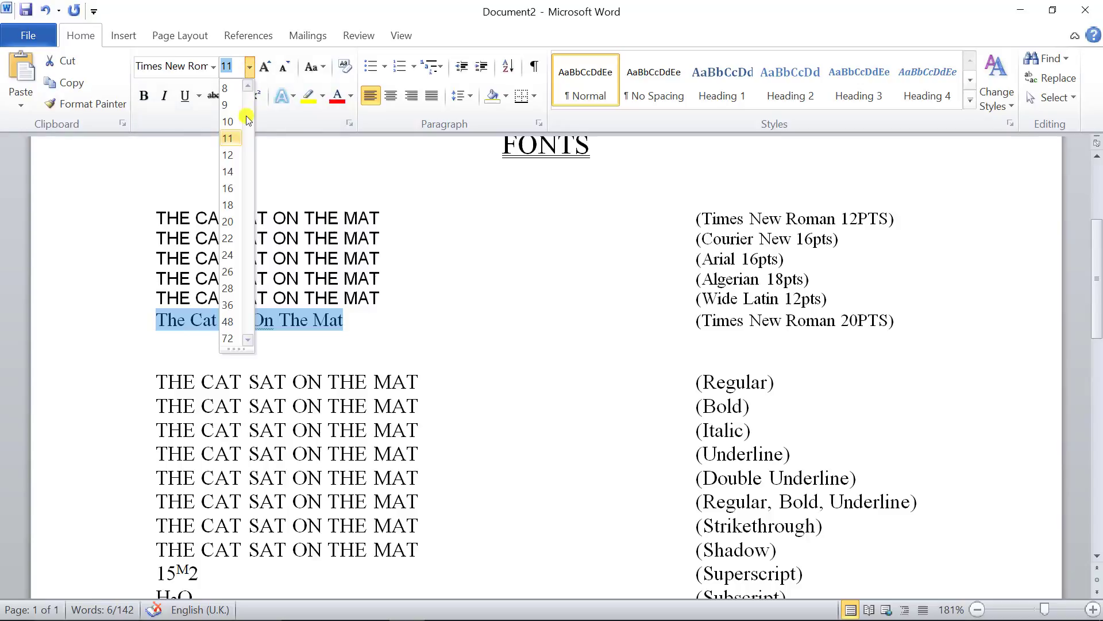
left_click(228, 222)
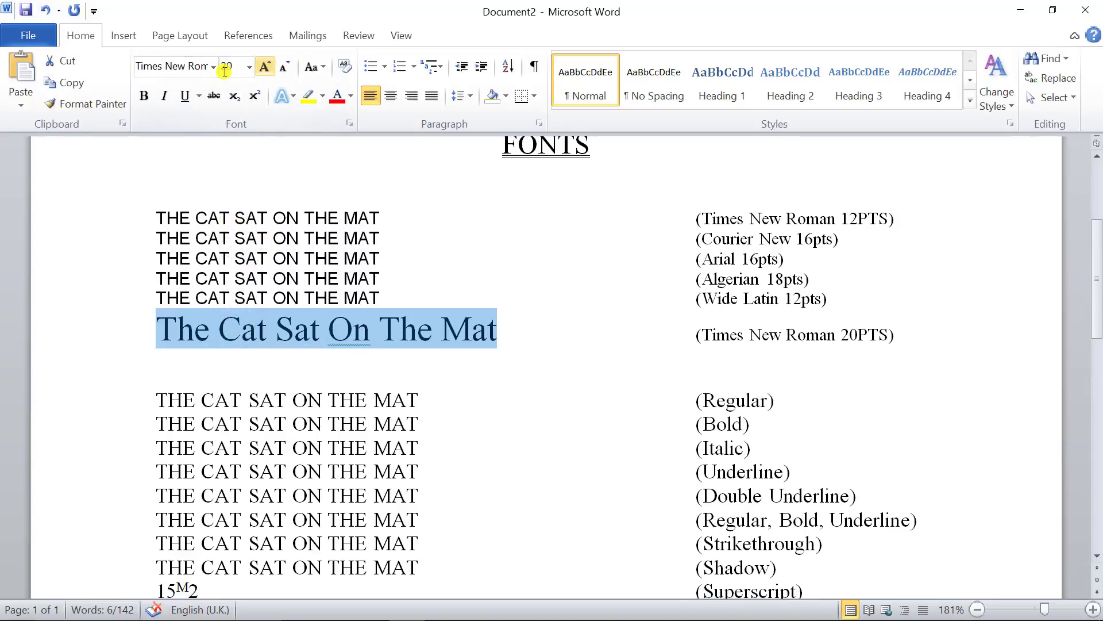
left_click(315, 100)
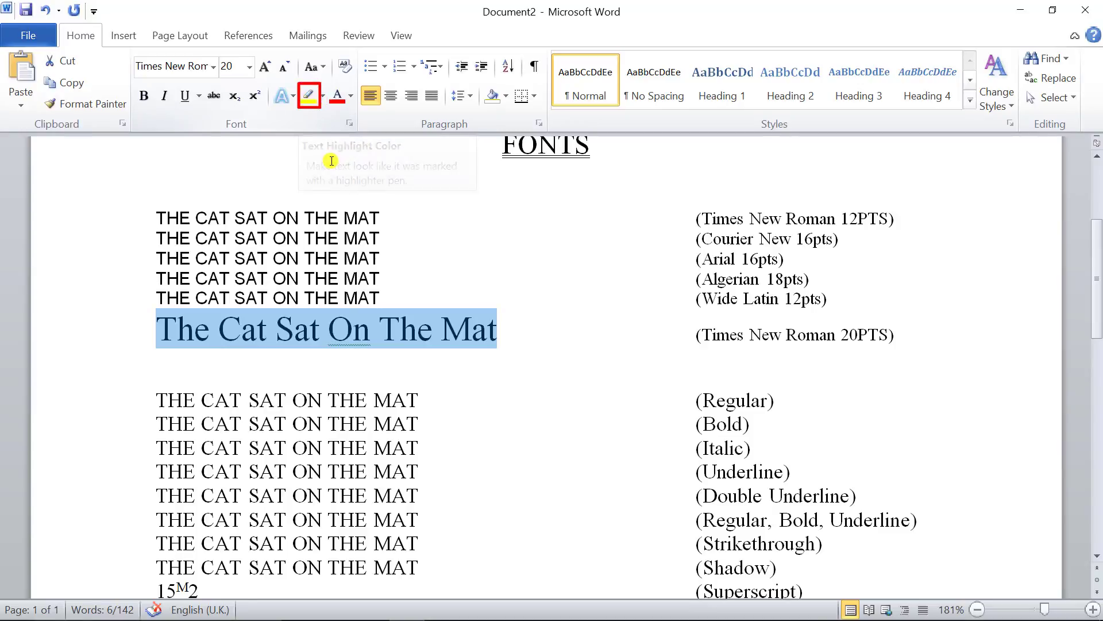
left_click(329, 323)
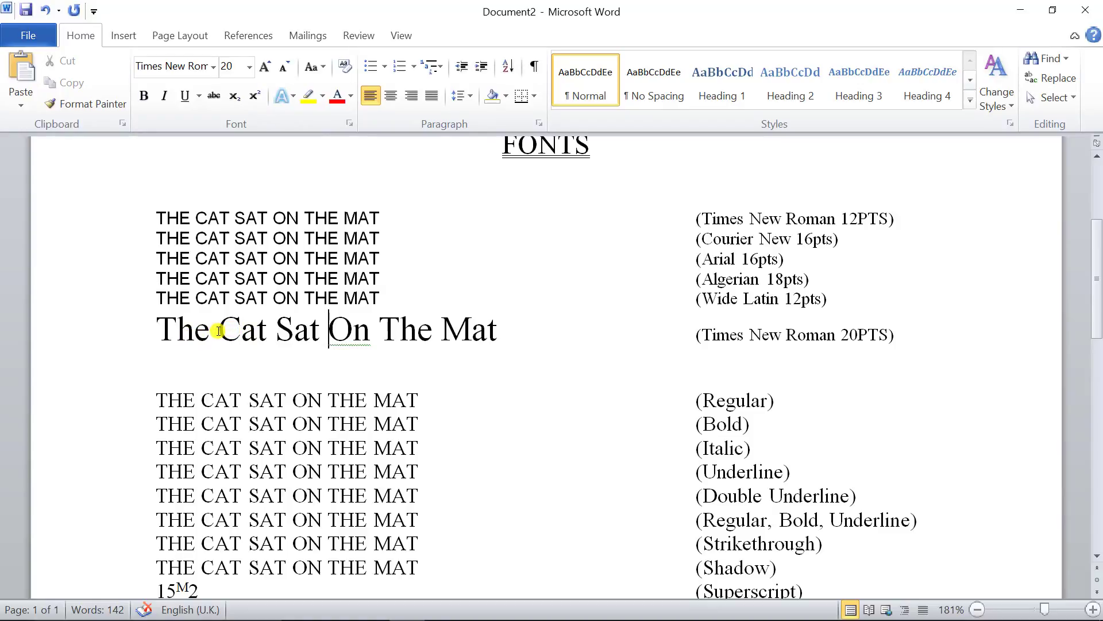
left_click_drag(217, 325, 364, 328)
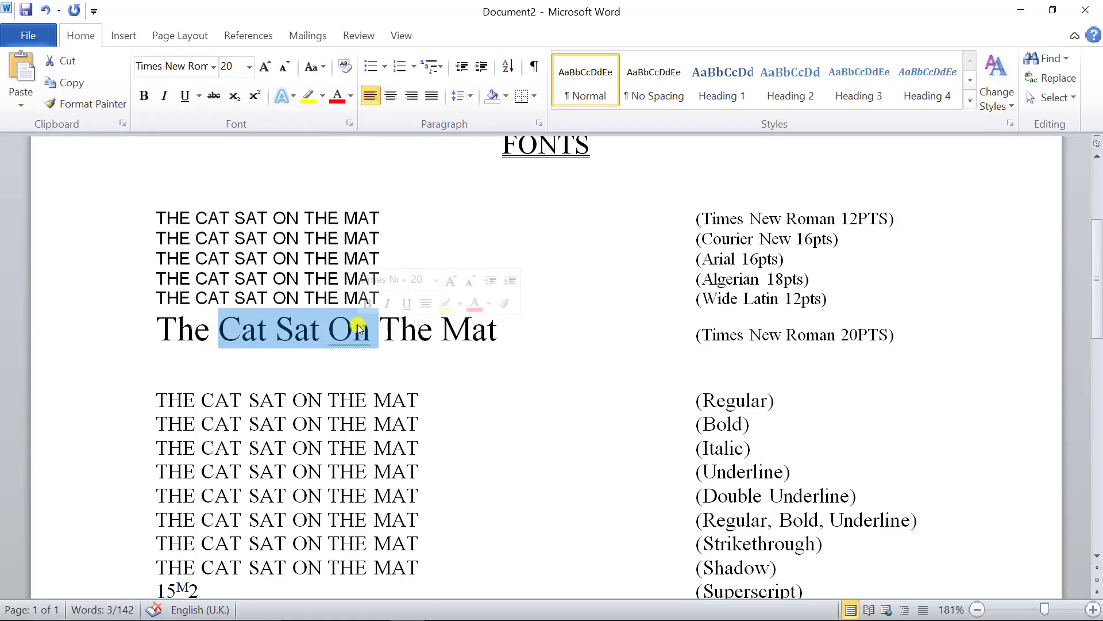
left_click(285, 336)
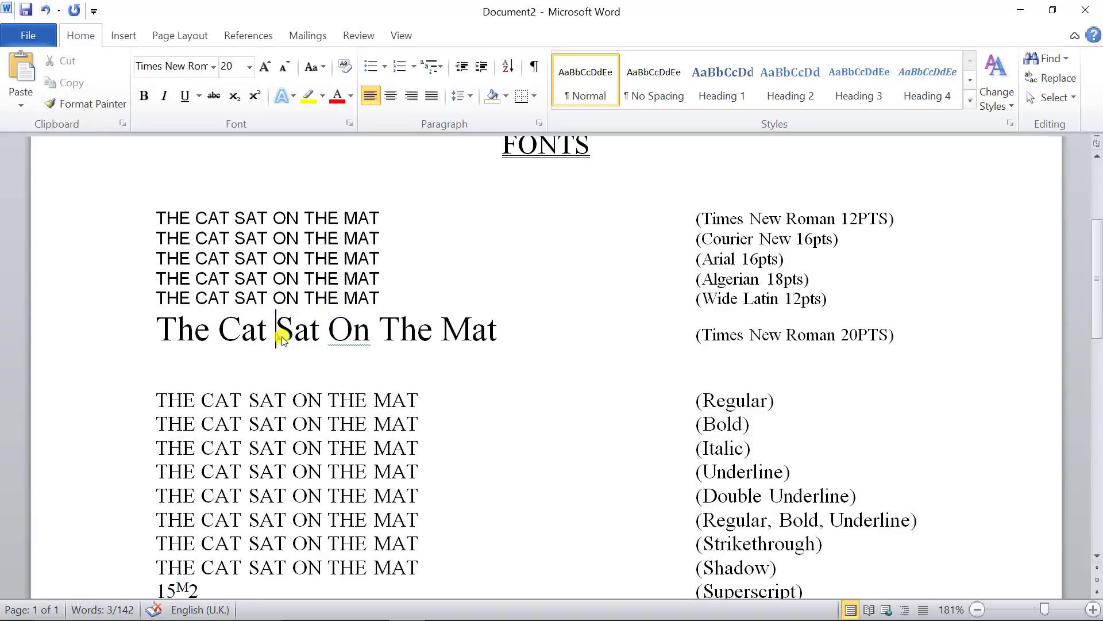
Highlight the words "Cat Sat On" in yellow in the Times New Roman 20PTS sentence.
left_click(323, 97)
left_click(324, 98)
left_click(324, 98)
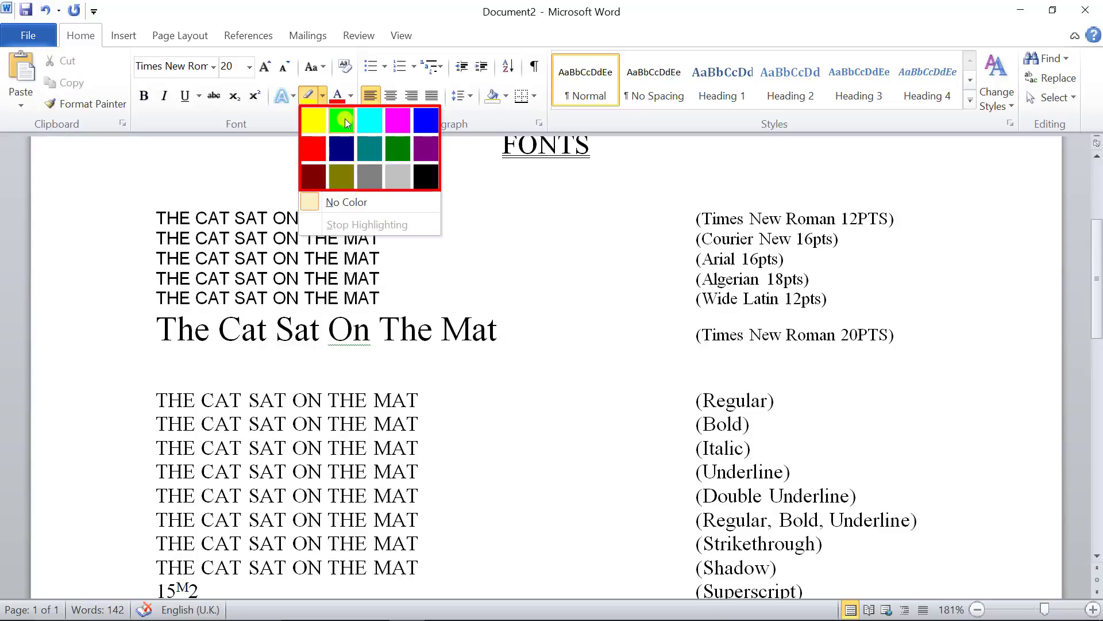
left_click(314, 122)
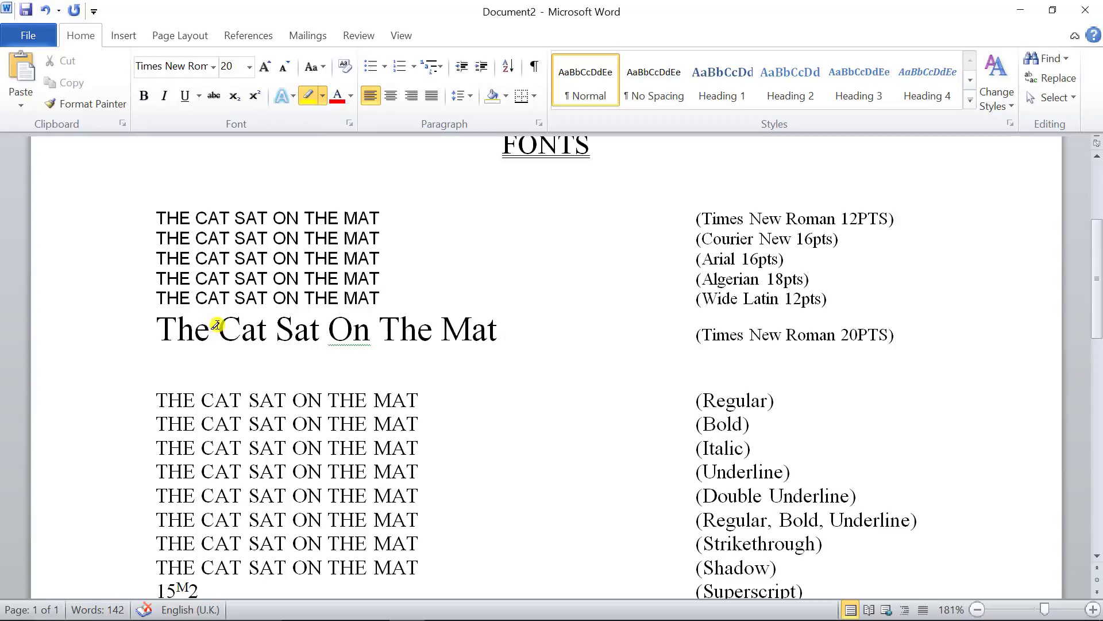
left_click_drag(218, 326, 348, 326)
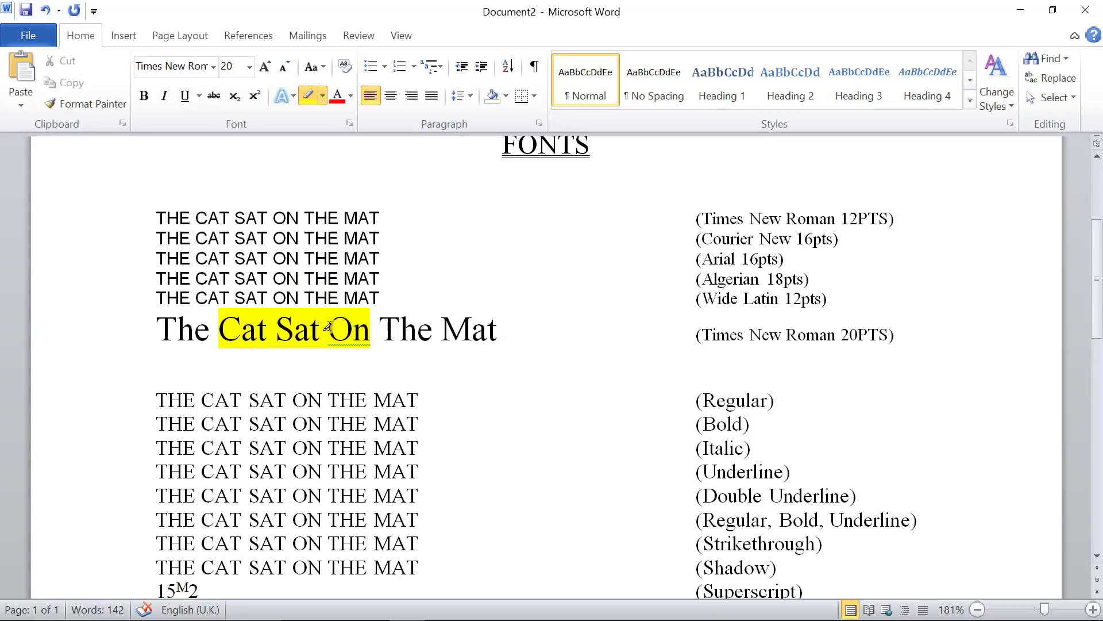
Remove the yellow highlight from "Cat Sat On" using No Color, and stop highlighting.
left_click(323, 96)
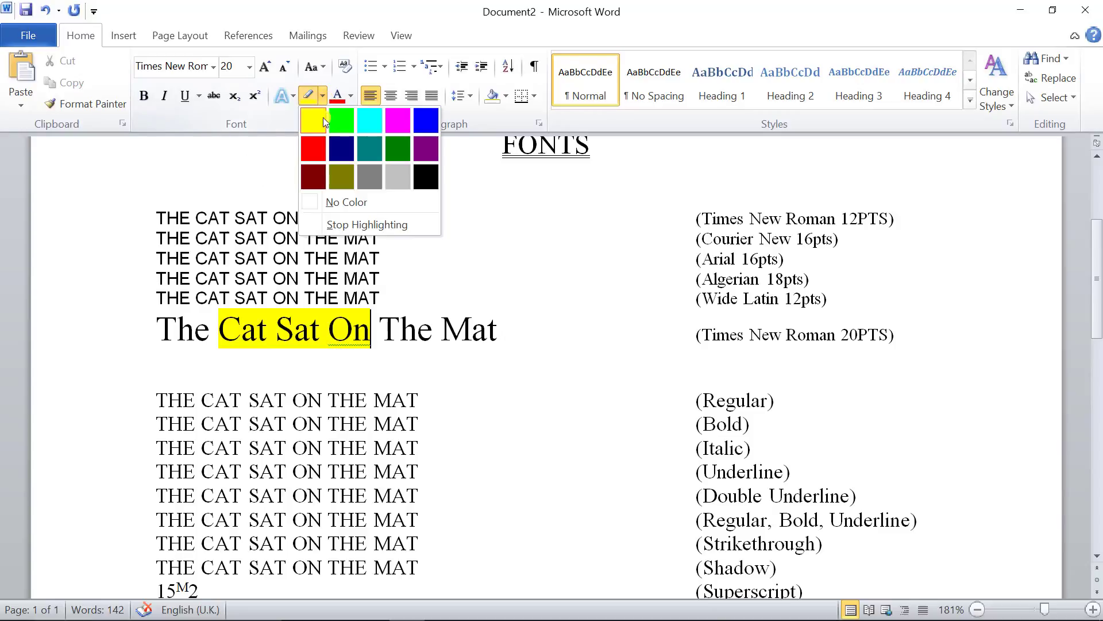
left_click(347, 203)
left_click_drag(217, 328, 353, 329)
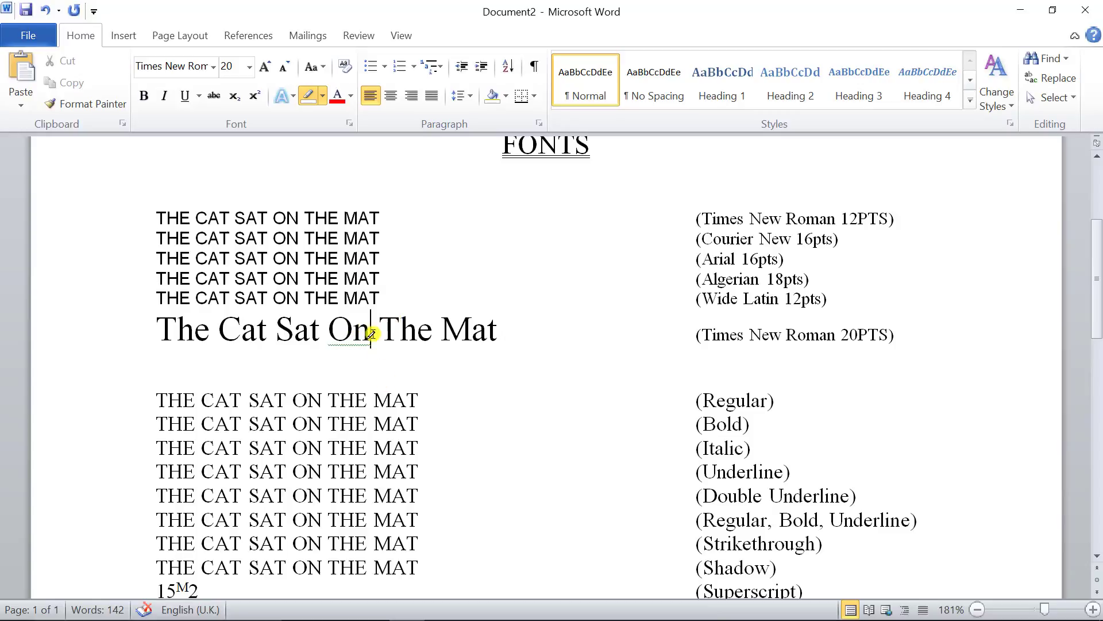
left_click(324, 98)
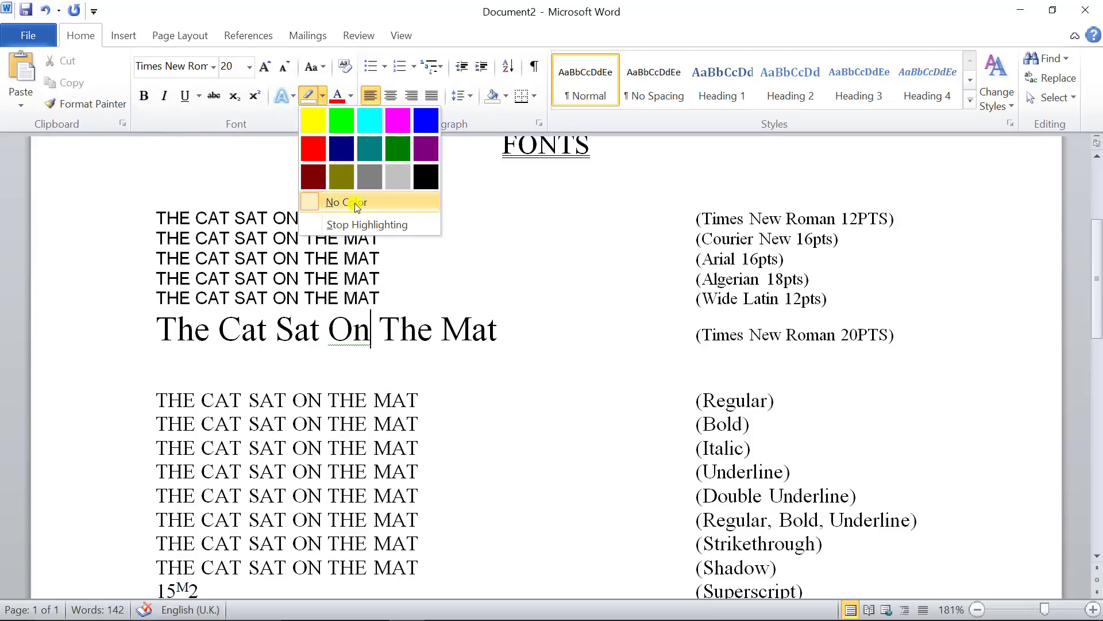
left_click(351, 225)
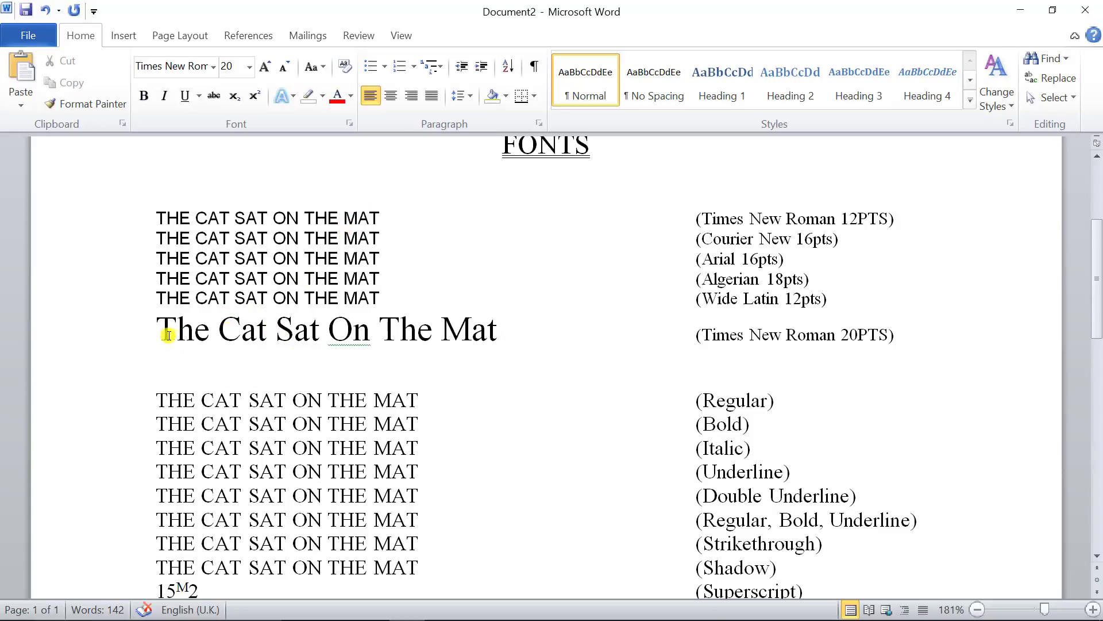
Set the font color of the whole sentence "The Cat Sat On The Mat" to green from the standard palette of more colors.
left_click_drag(155, 327, 477, 325)
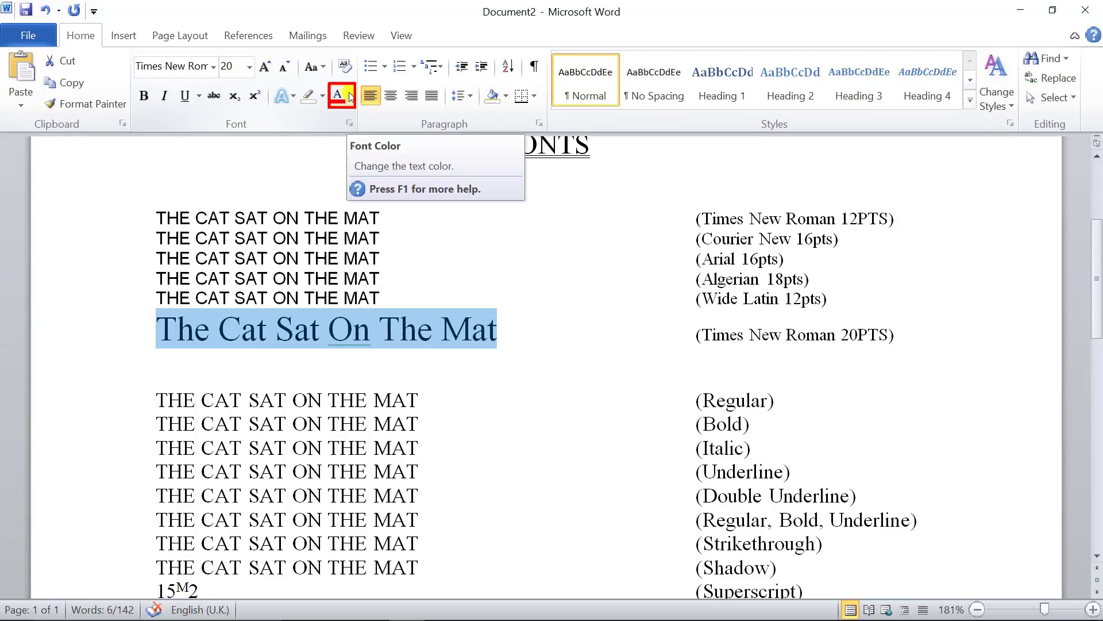
left_click(350, 96)
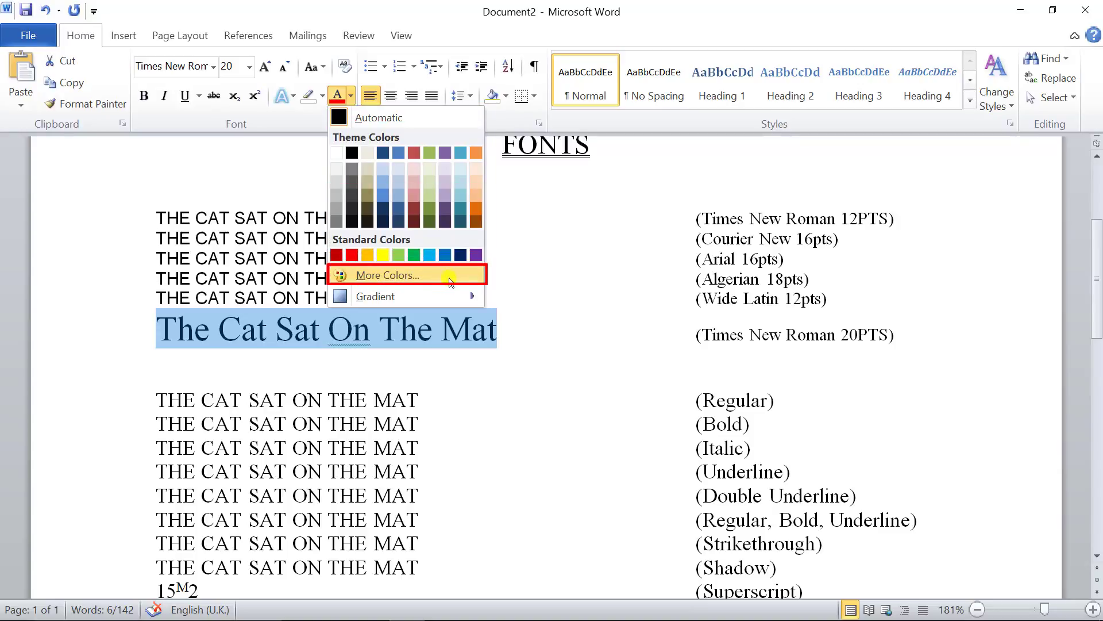
left_click(373, 279)
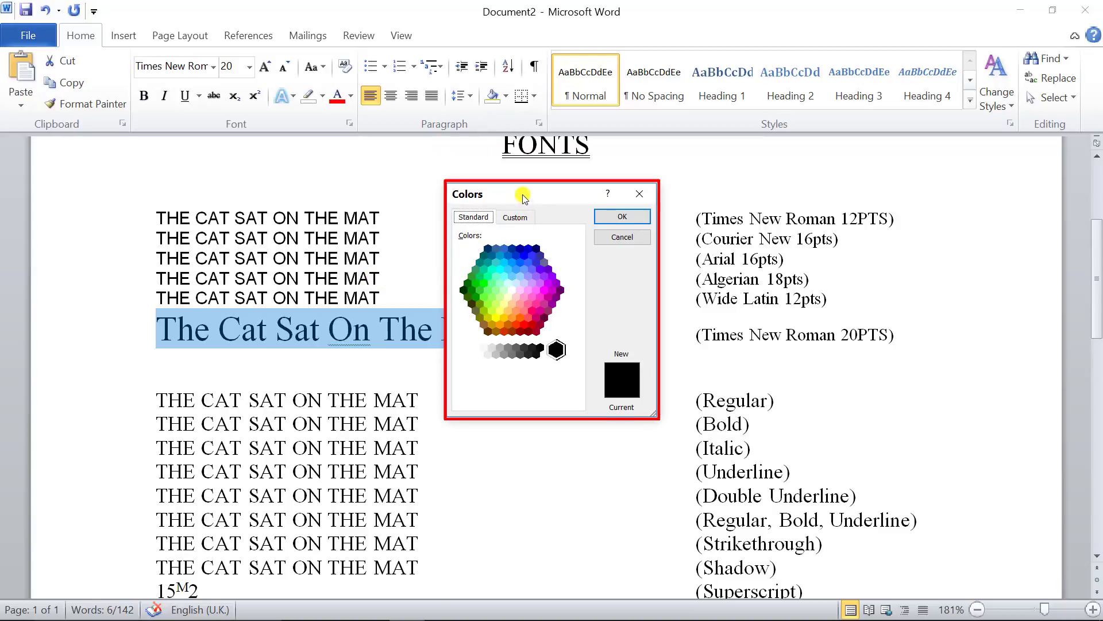
mouse_move(525, 198)
left_mouse_down()
mouse_move(614, 180)
mouse_move(586, 167)
mouse_move(578, 181)
left_mouse_up()
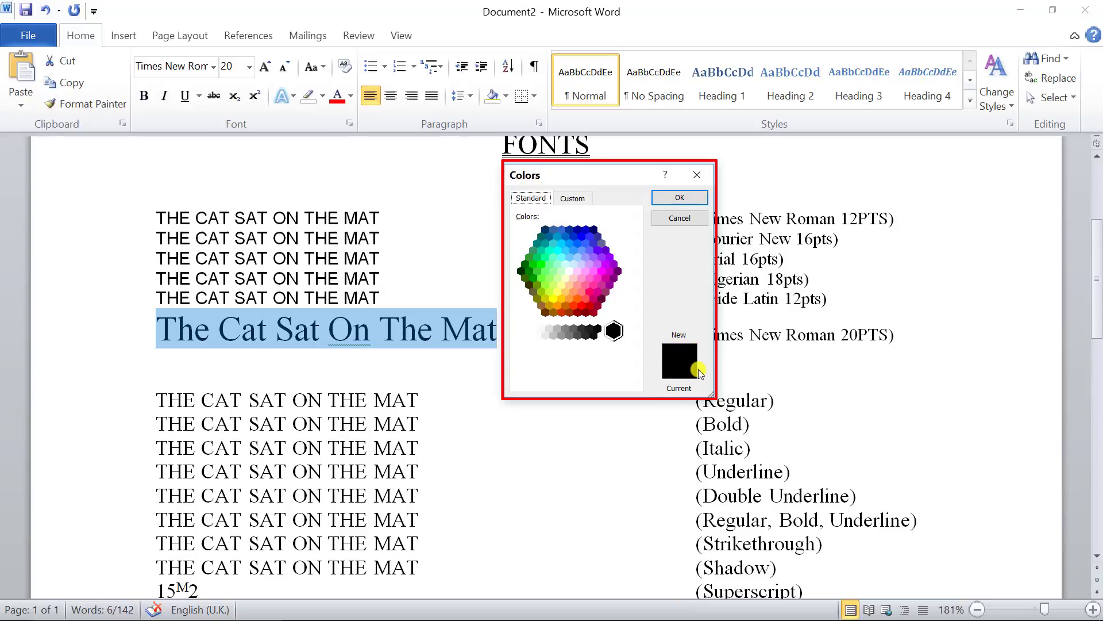
left_click(593, 286)
left_click(567, 291)
left_click(539, 276)
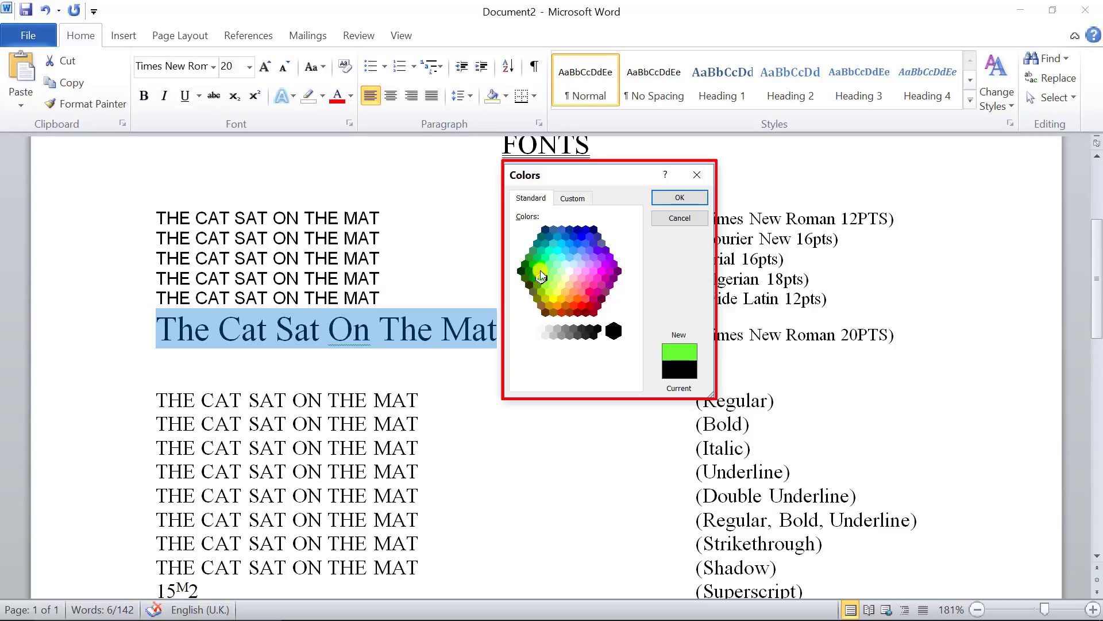
left_click(540, 270)
left_click(546, 272)
left_click(549, 278)
left_click(538, 269)
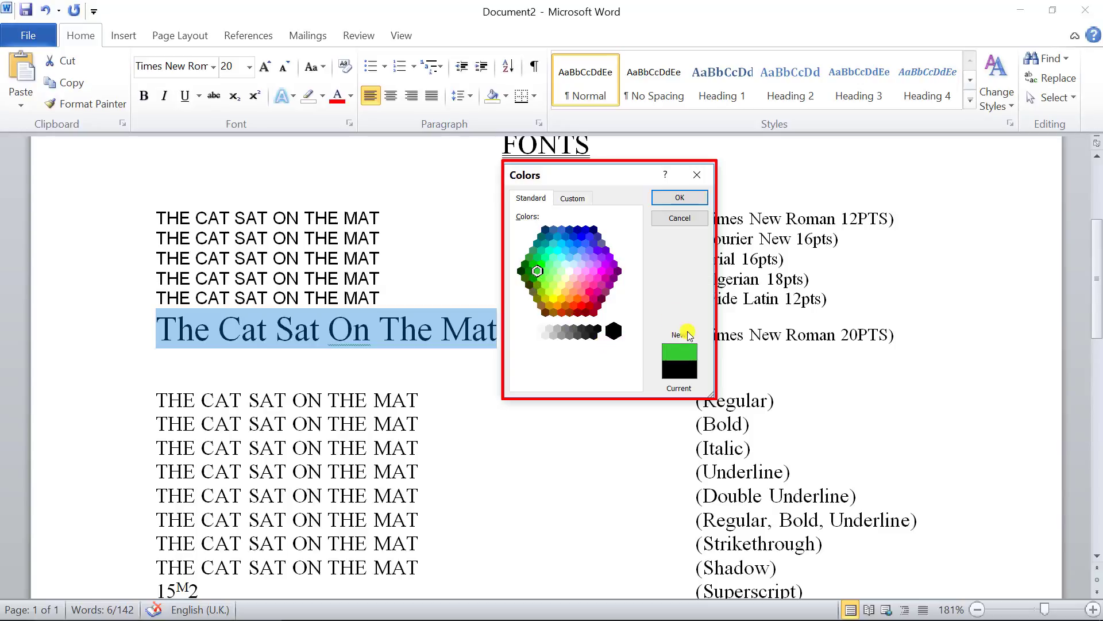
left_click(679, 201)
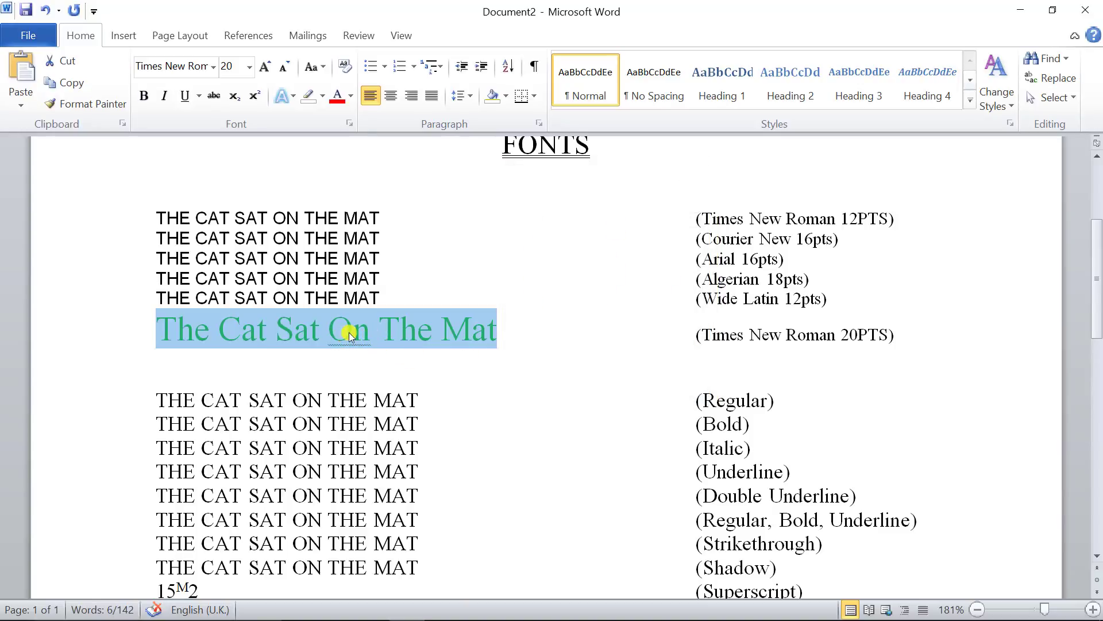
Change the sentence's font color to pink from the standard palette of more colors, and deselect the text.
left_click(352, 97)
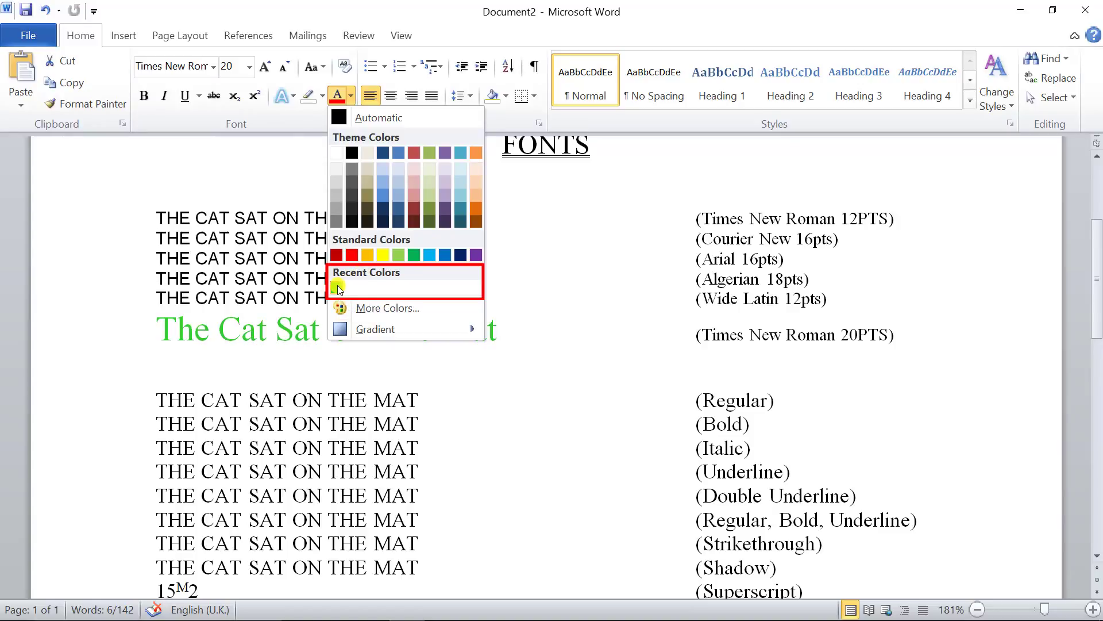
left_click(374, 308)
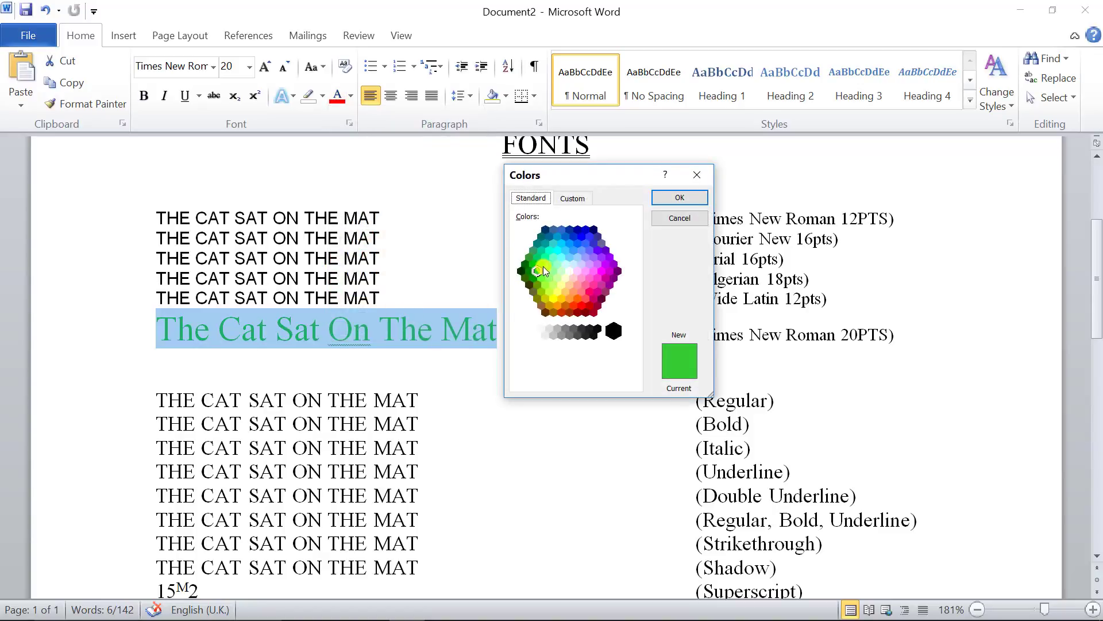
left_click(597, 264)
left_click(600, 279)
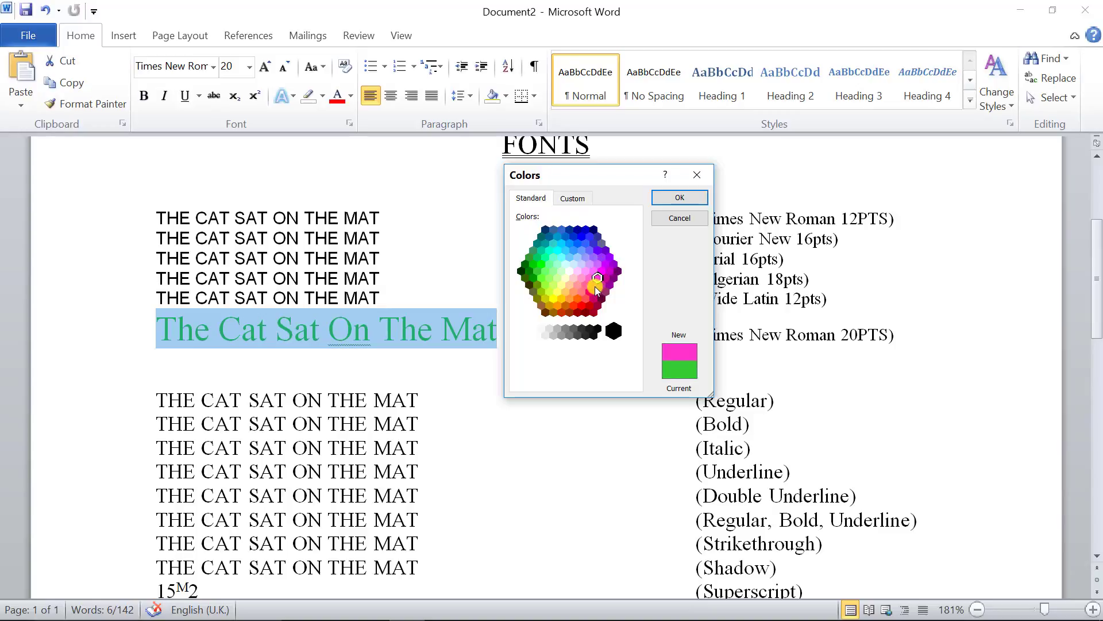
left_click(594, 293)
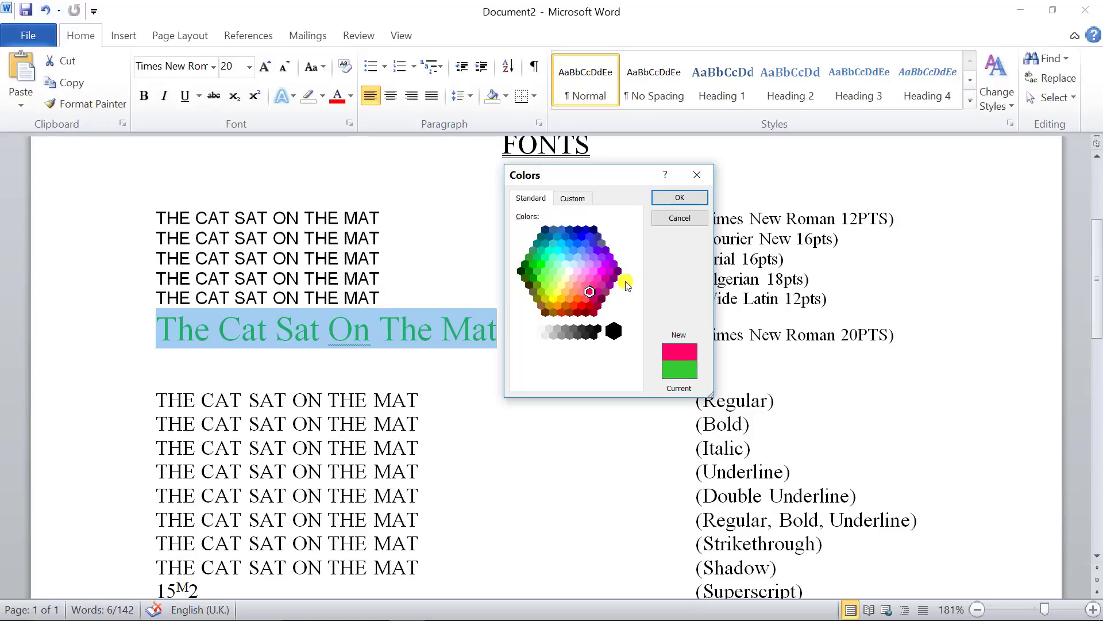
left_click(595, 286)
left_click(681, 198)
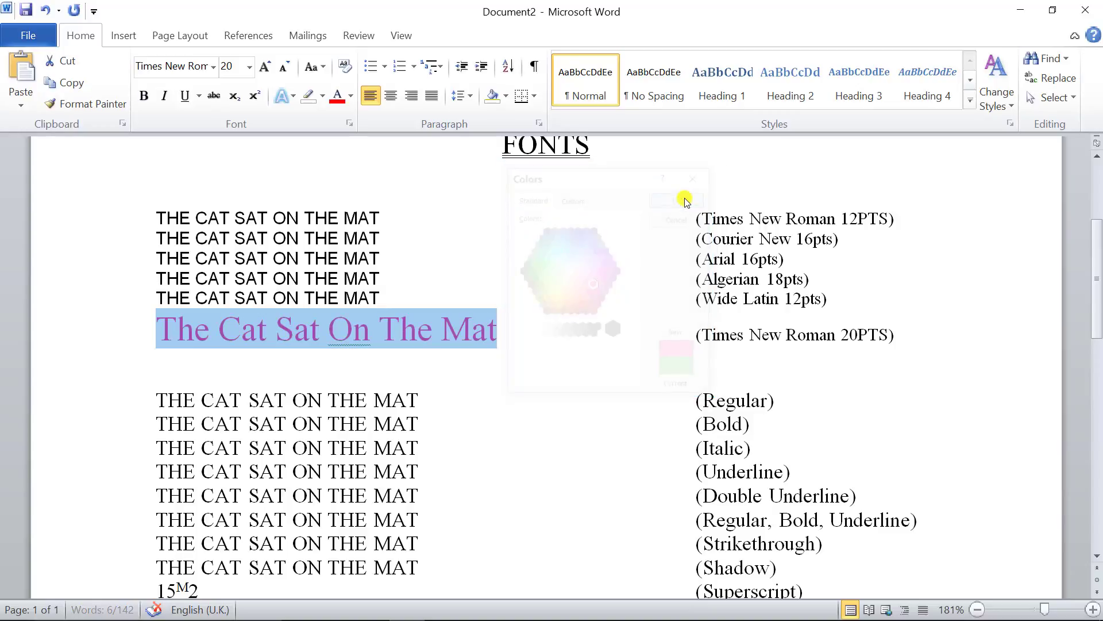
left_click(228, 329)
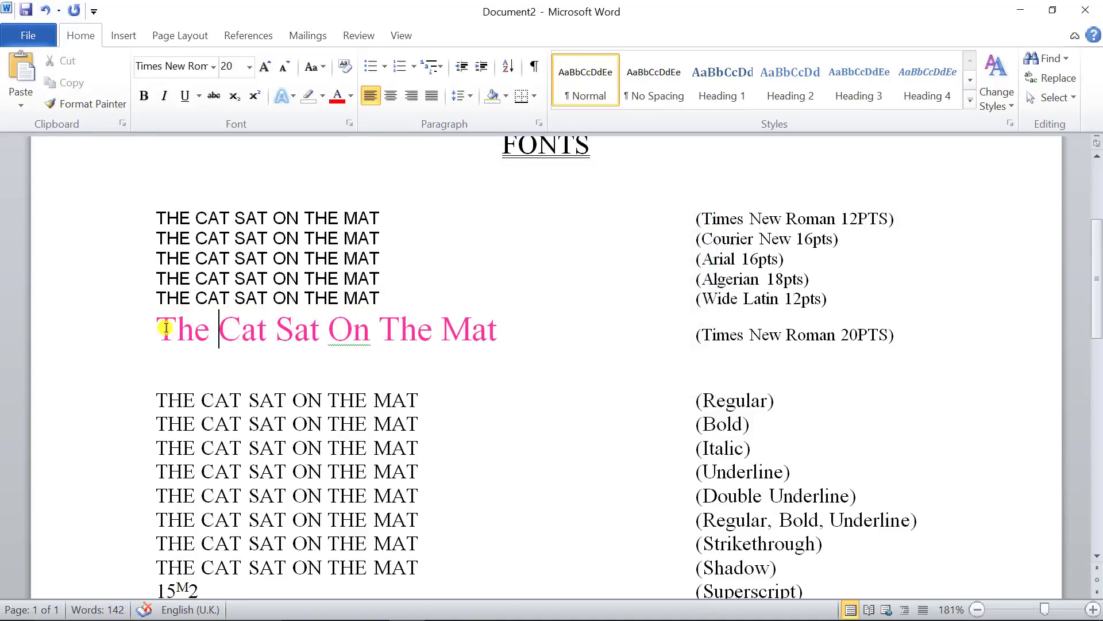
Select the pink sentence, and check that "Show Mini Toolbar on selection" is enabled in the general program options.
left_click_drag(164, 327, 475, 327)
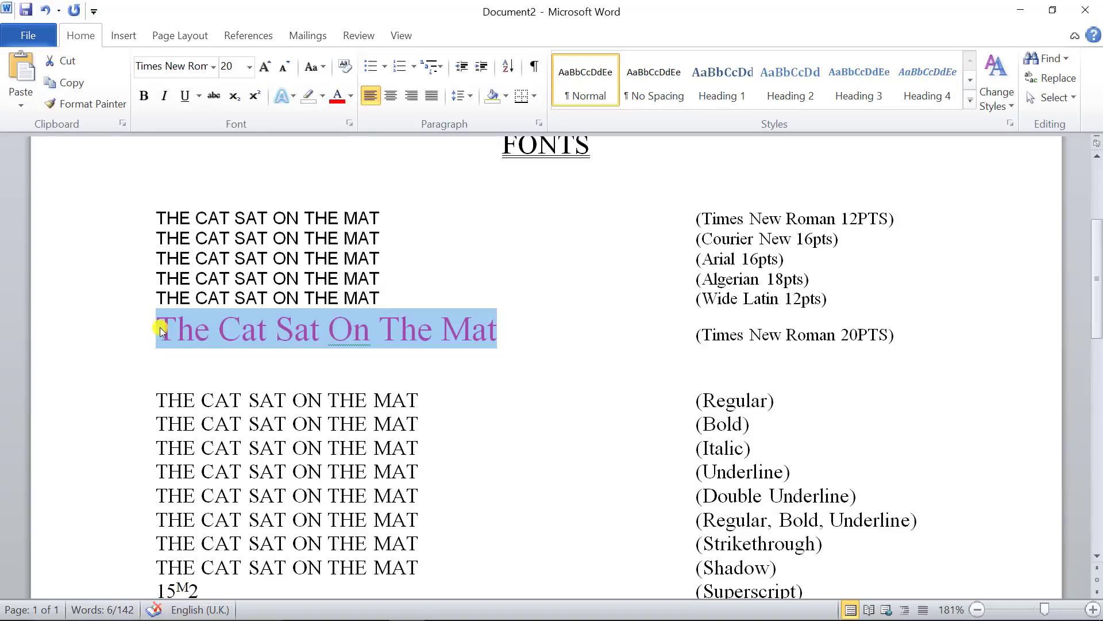
left_click(27, 35)
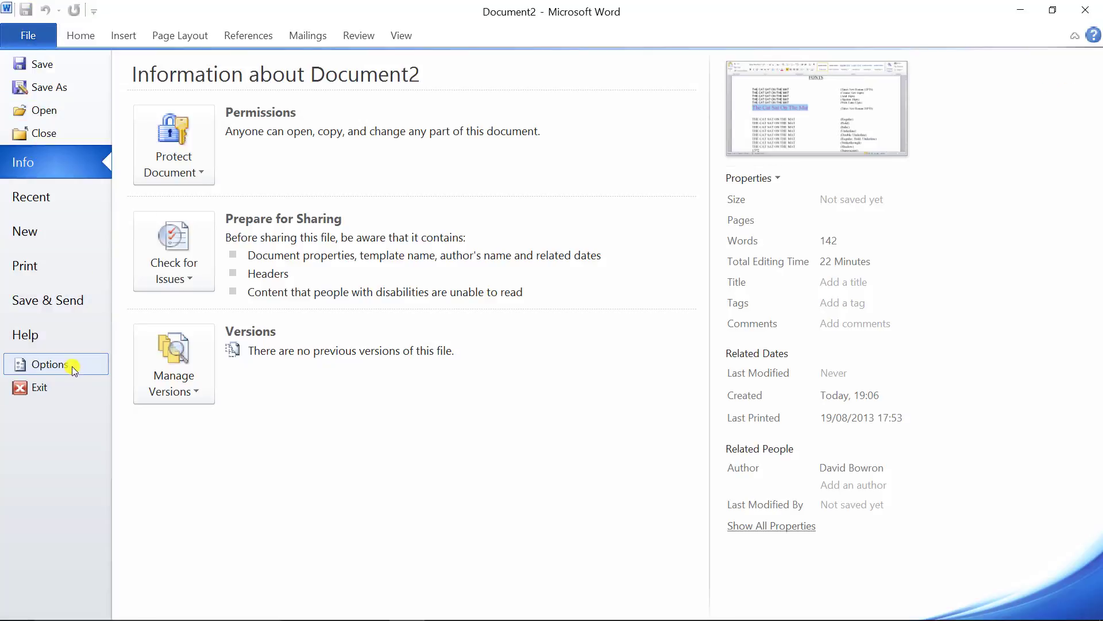
left_click(75, 365)
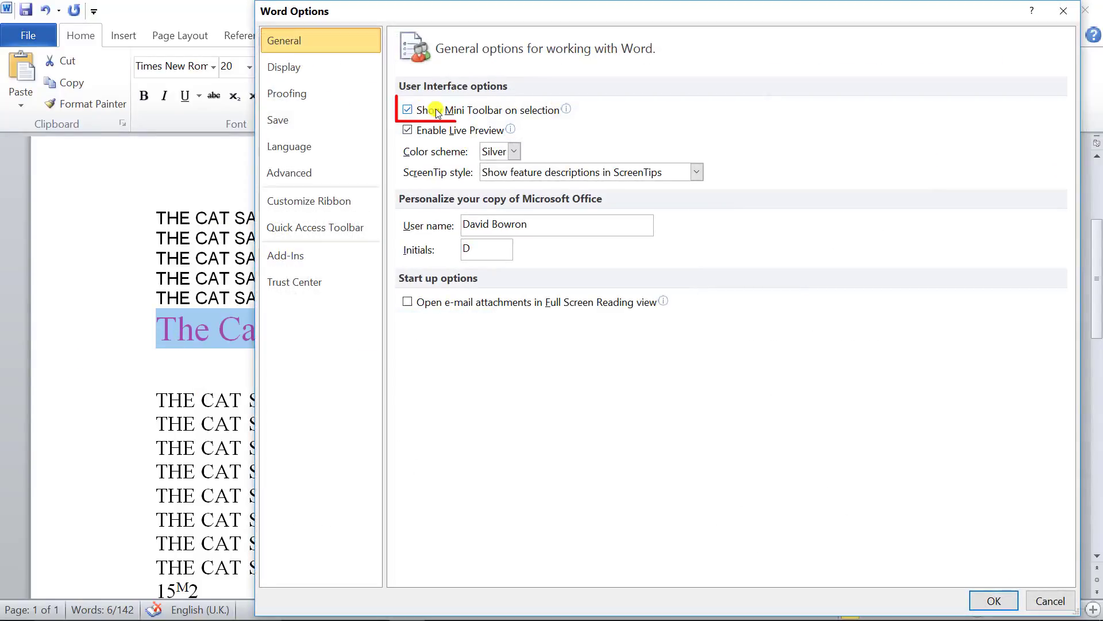
left_click(408, 110)
left_click(407, 110)
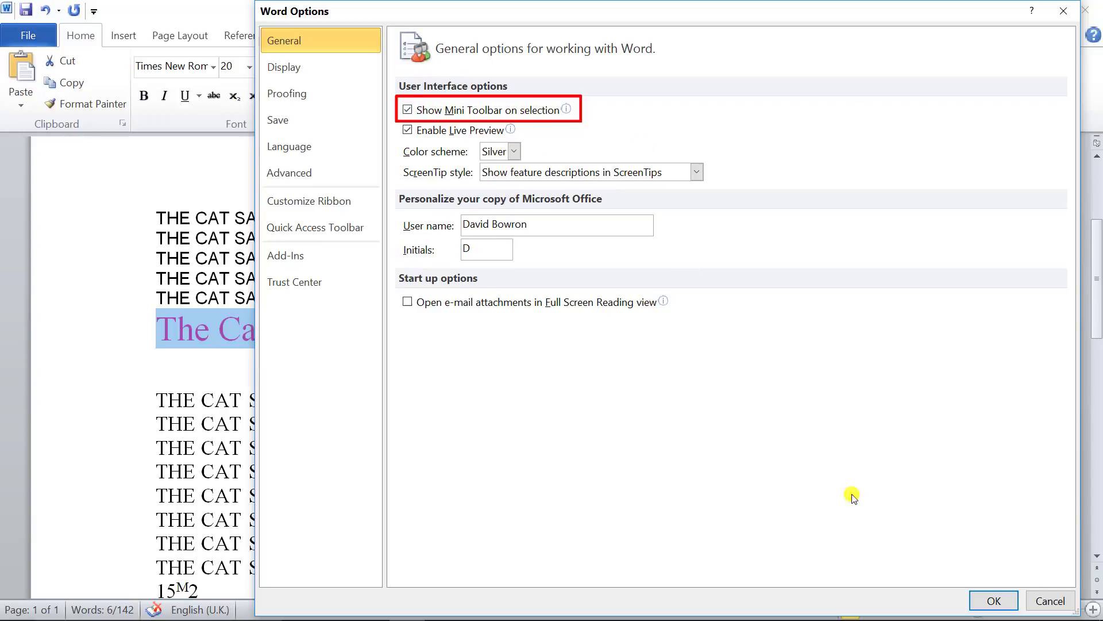
left_click(994, 600)
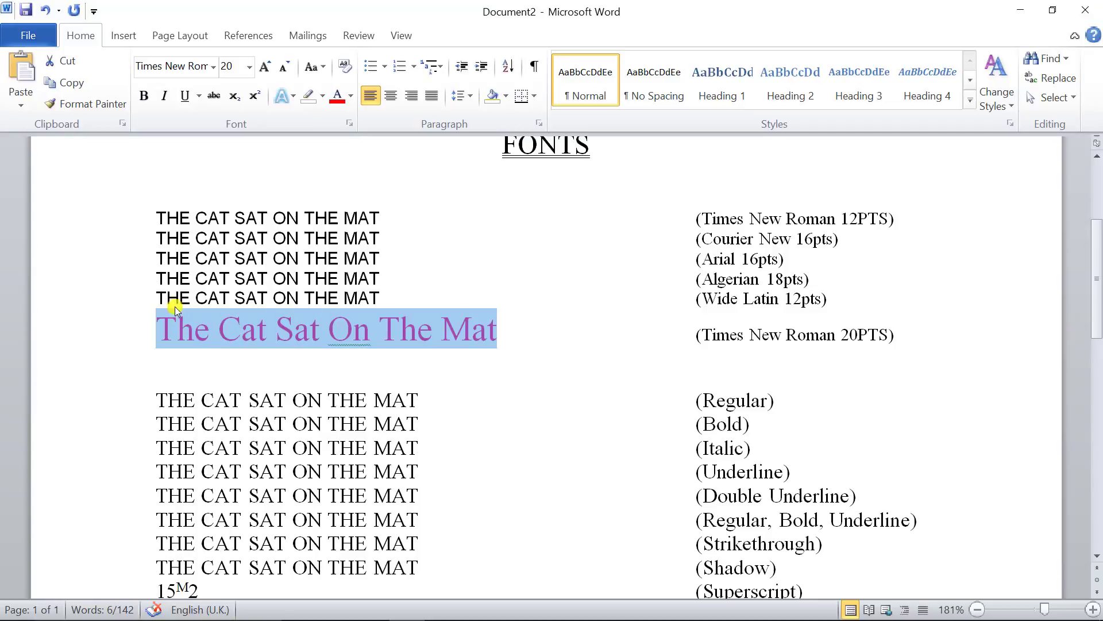
Select the first "THE CAT SAT ON THE MAT" line, beside the Times New Roman 12PTS label, to examine the mini toolbar.
left_click(157, 218)
left_click_drag(188, 218, 360, 216)
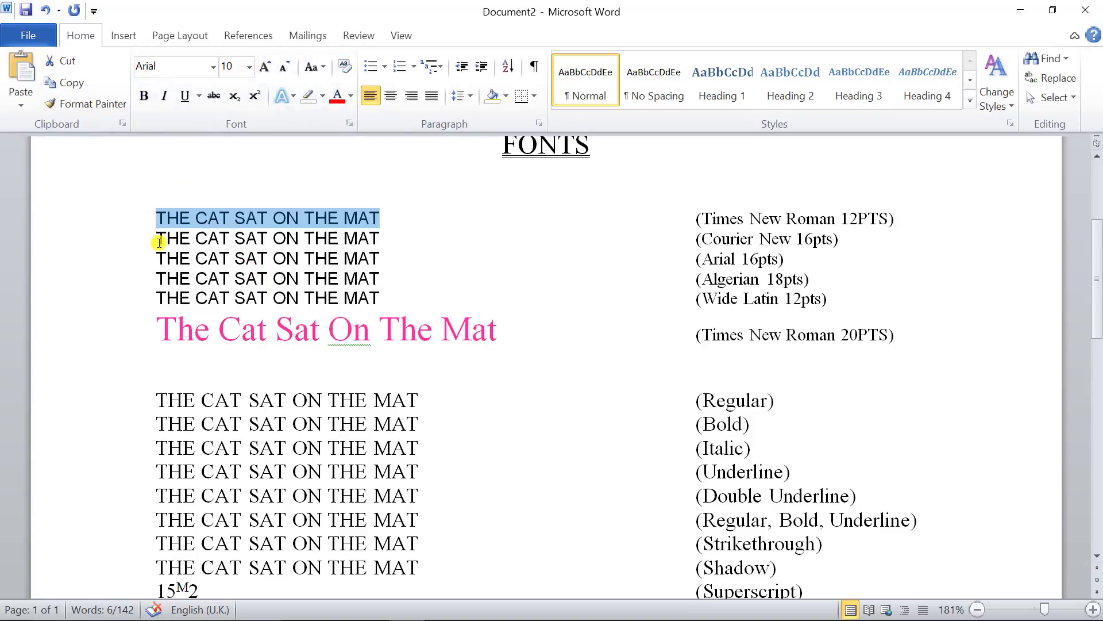
left_click_drag(159, 219, 368, 217)
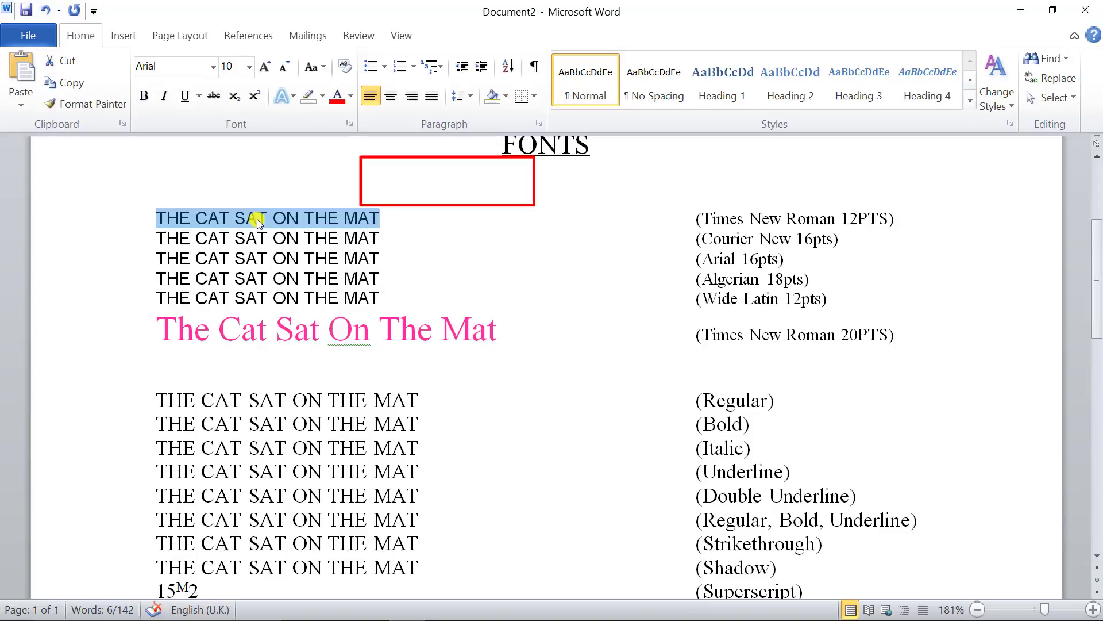
mouse_move(357, 220)
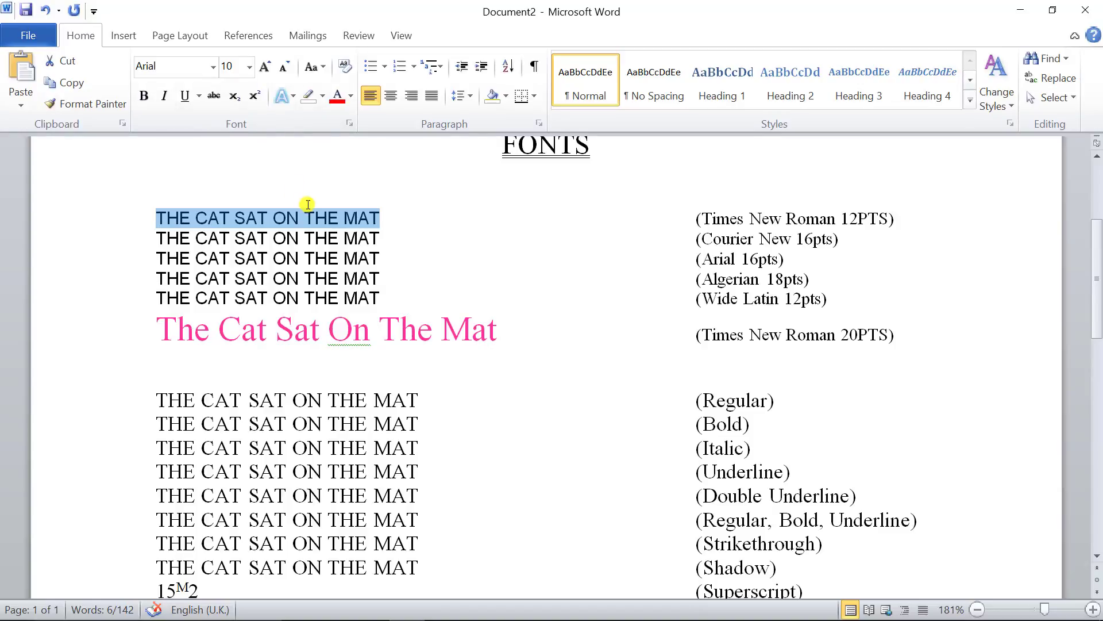
Open the Font dialog for the selected first line, move it aside, and set the font to Heavy Heap.
left_click(350, 124)
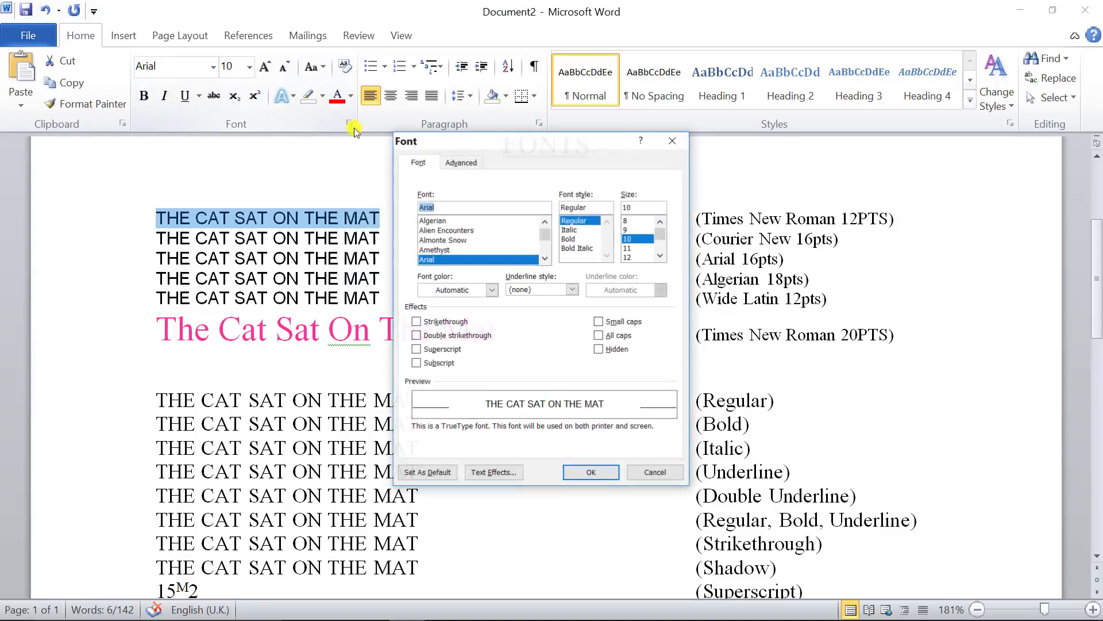
left_click_drag(477, 145, 619, 149)
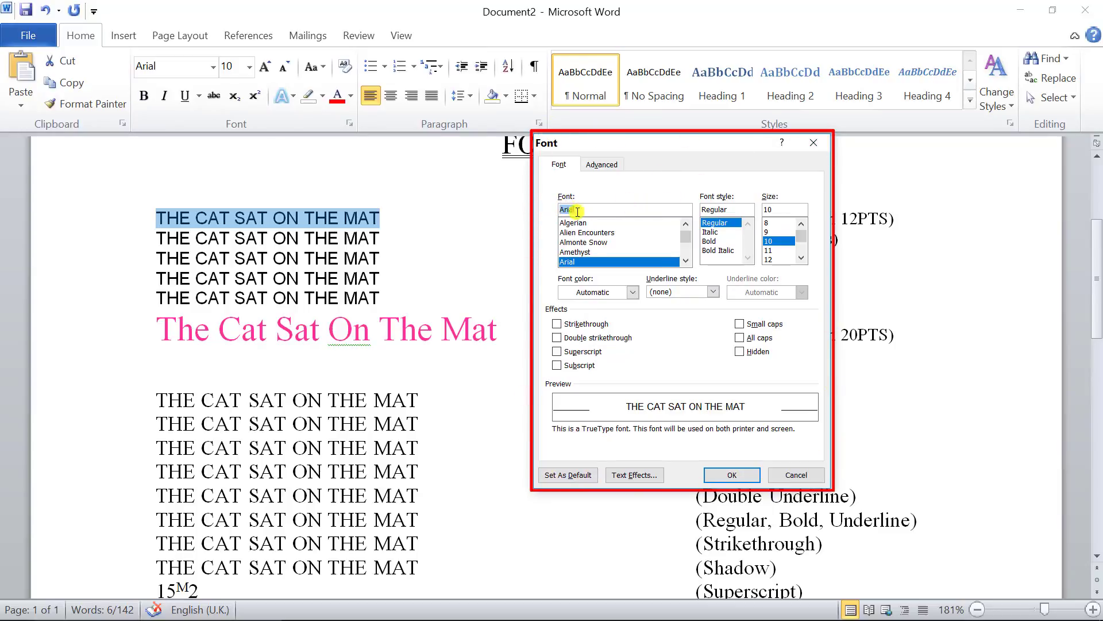
left_click_drag(619, 407, 729, 406)
left_click_drag(687, 241, 687, 246)
left_click(592, 261)
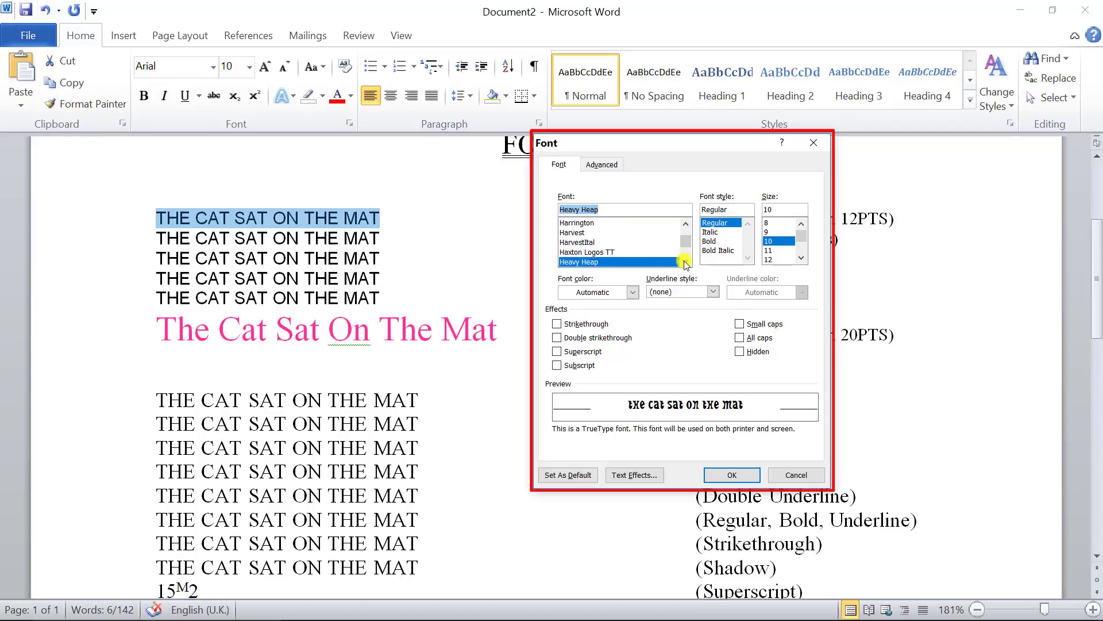
Compare the previews of Hollywood Hills, Hombre, High Tower Text and Hobo Std, and return the font to Heavy Heap.
left_click(687, 262)
left_click(687, 261)
left_click(687, 262)
left_click(615, 262)
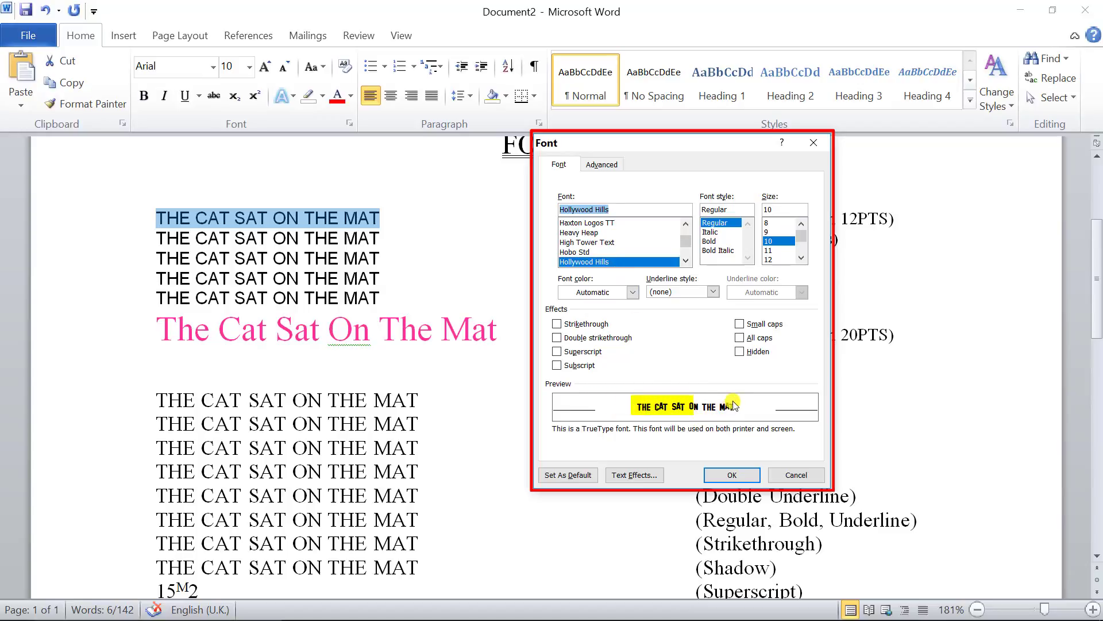
left_click(685, 260)
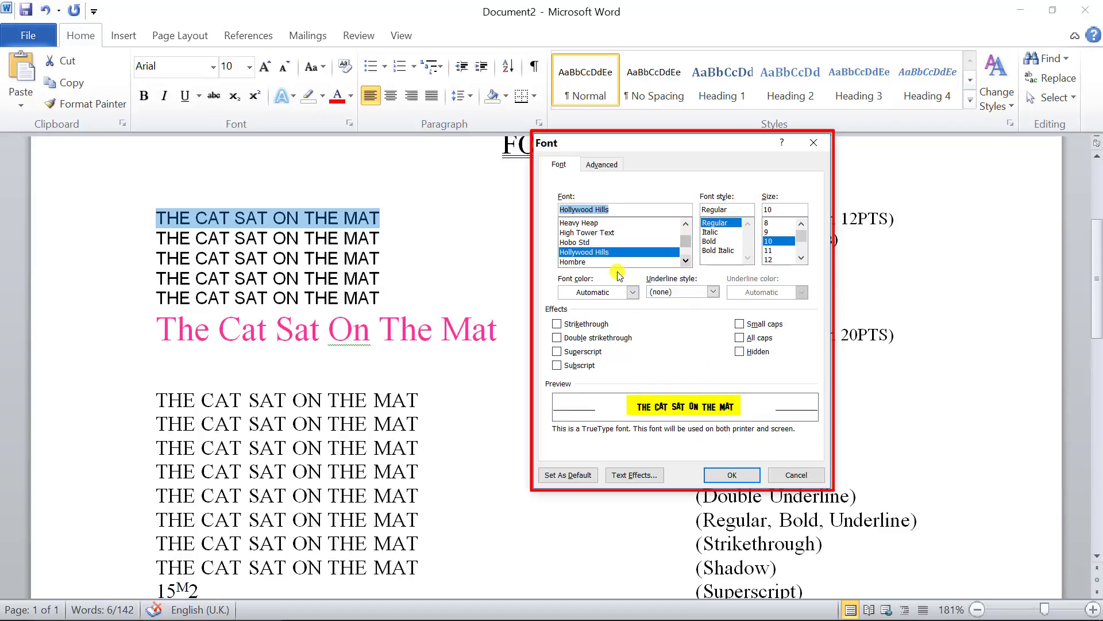
left_click(575, 262)
left_click(574, 233)
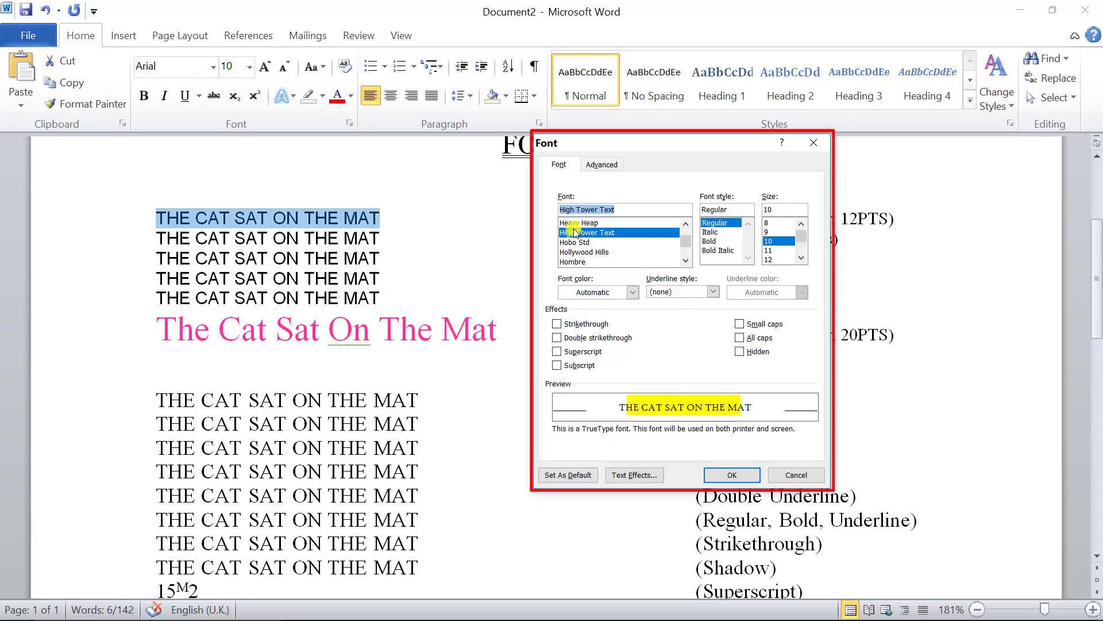
left_click(575, 224)
left_click(582, 242)
left_click(583, 224)
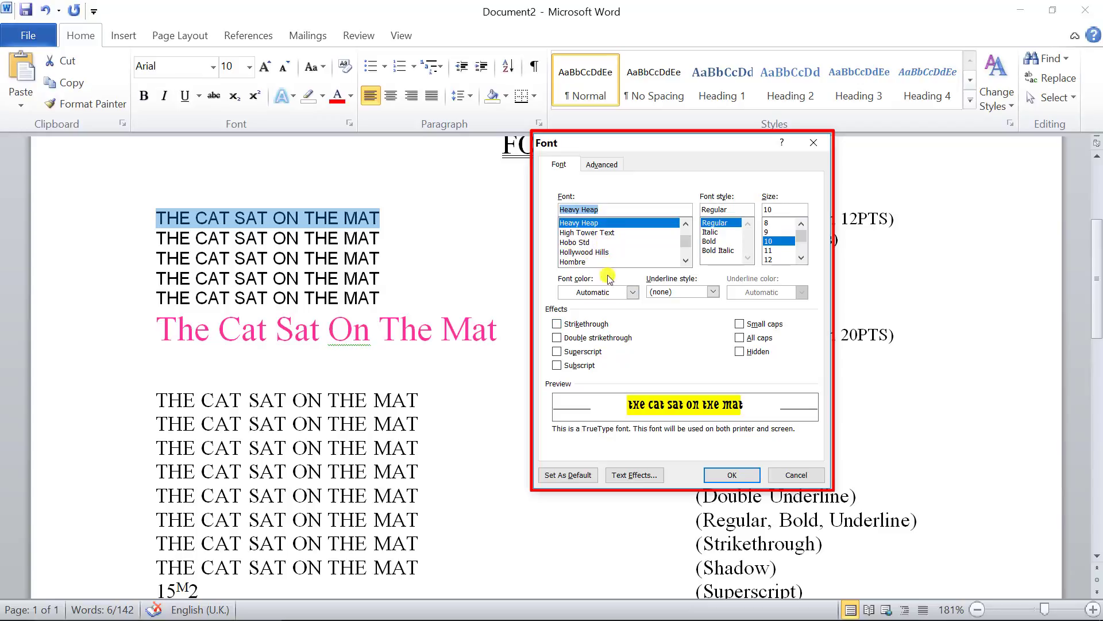
Set the first line's font color to standard red, its font style to Bold and its size to 18.
left_click(633, 293)
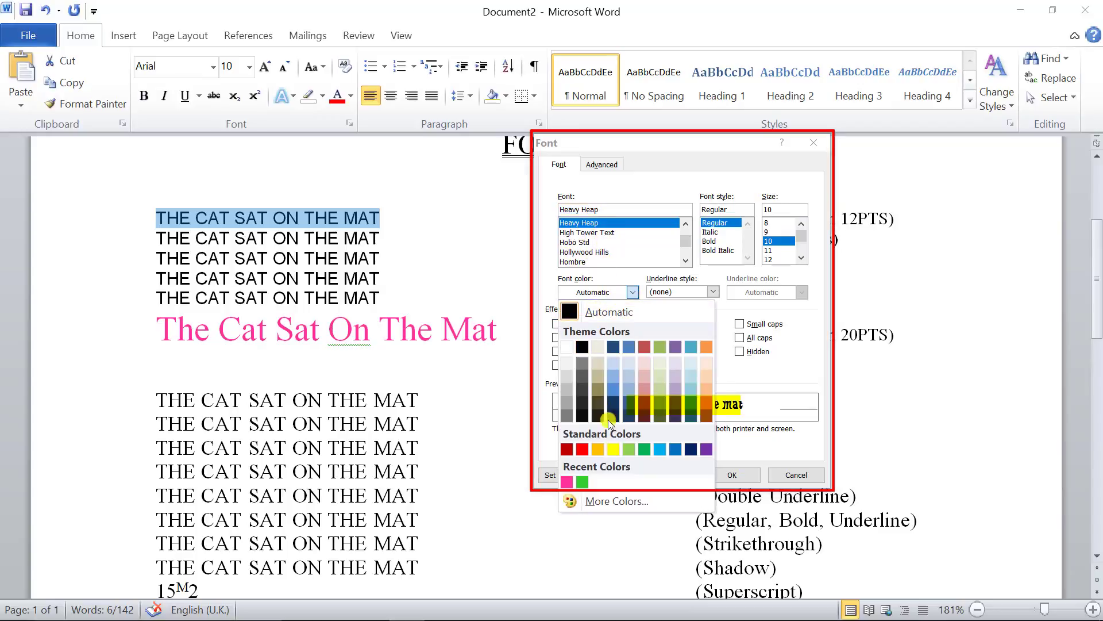
left_click(582, 451)
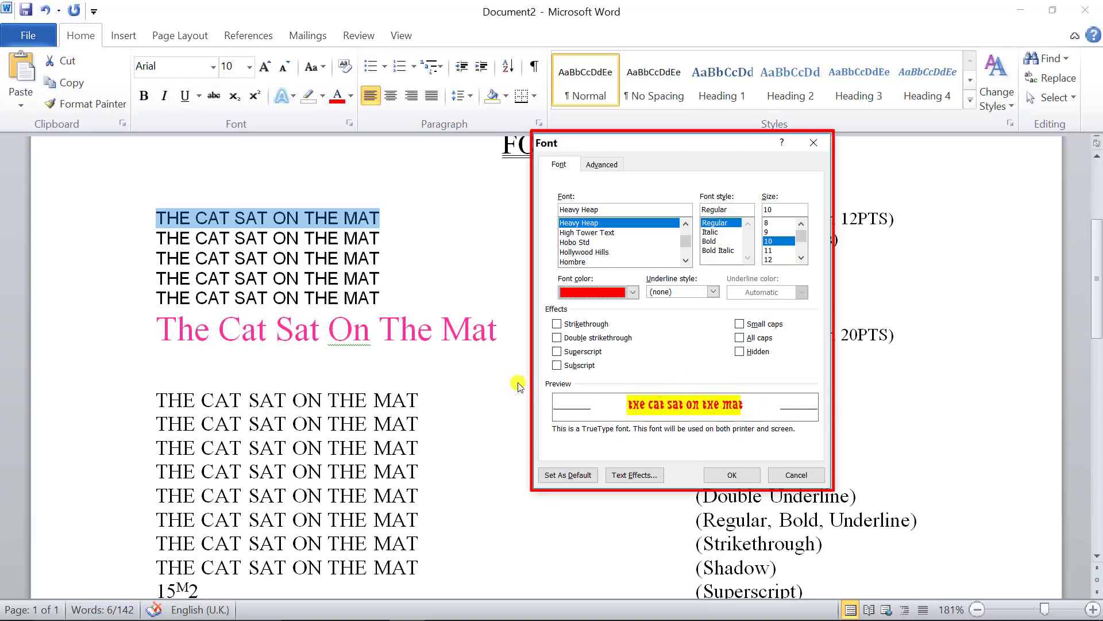
left_click(711, 241)
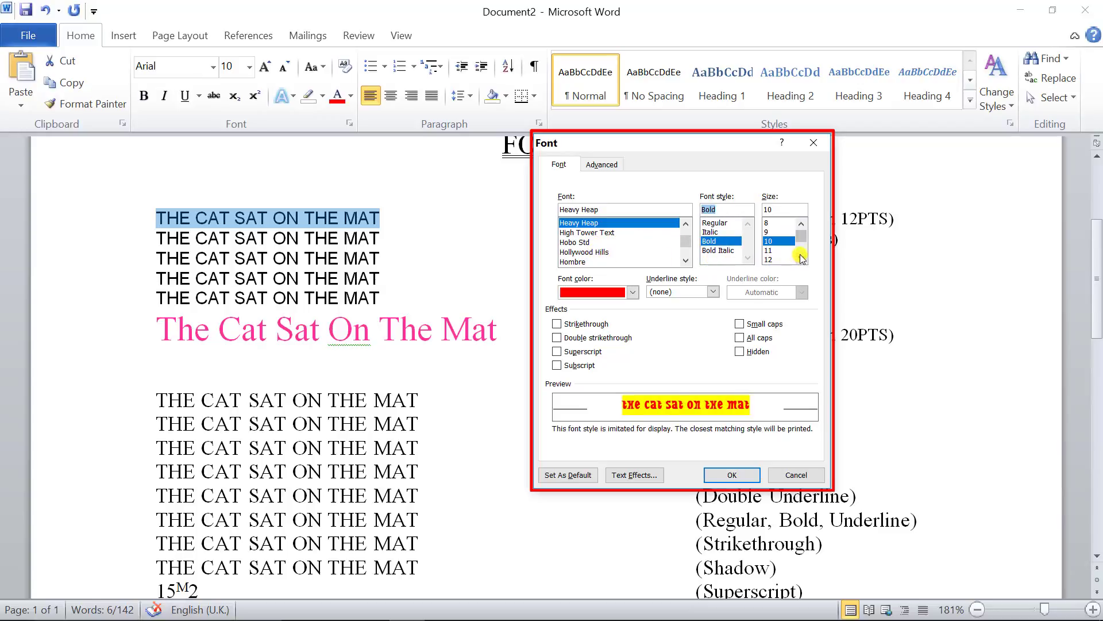
scroll(777, 259, "down", 2)
left_click(772, 251)
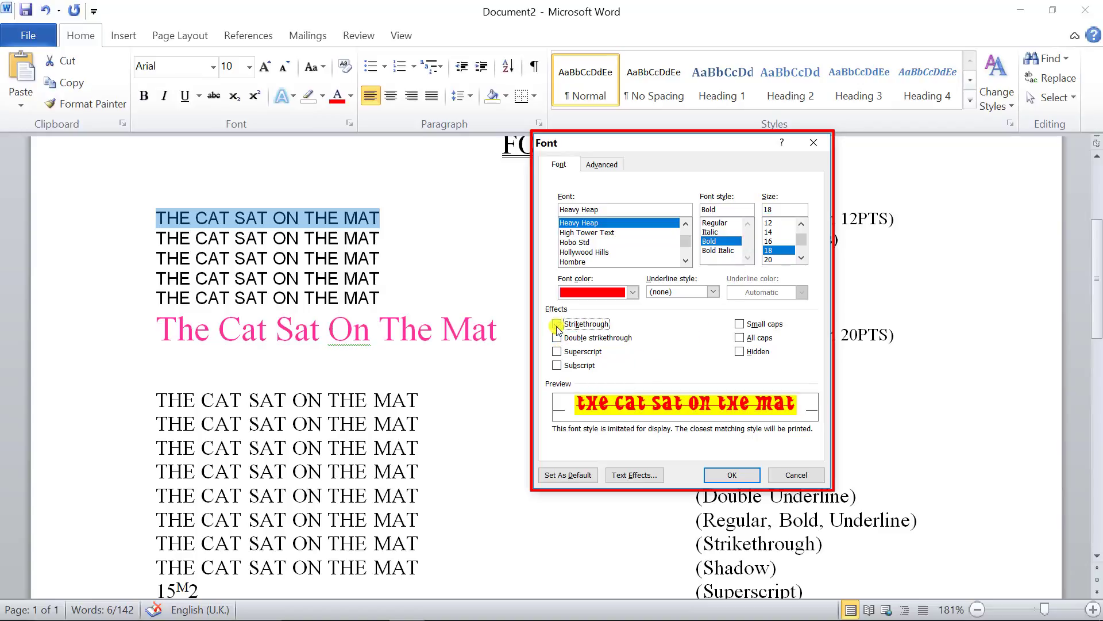
Try the strikethrough, superscript and subscript effects, and apply the font settings with only Double strikethrough enabled.
left_click(577, 338)
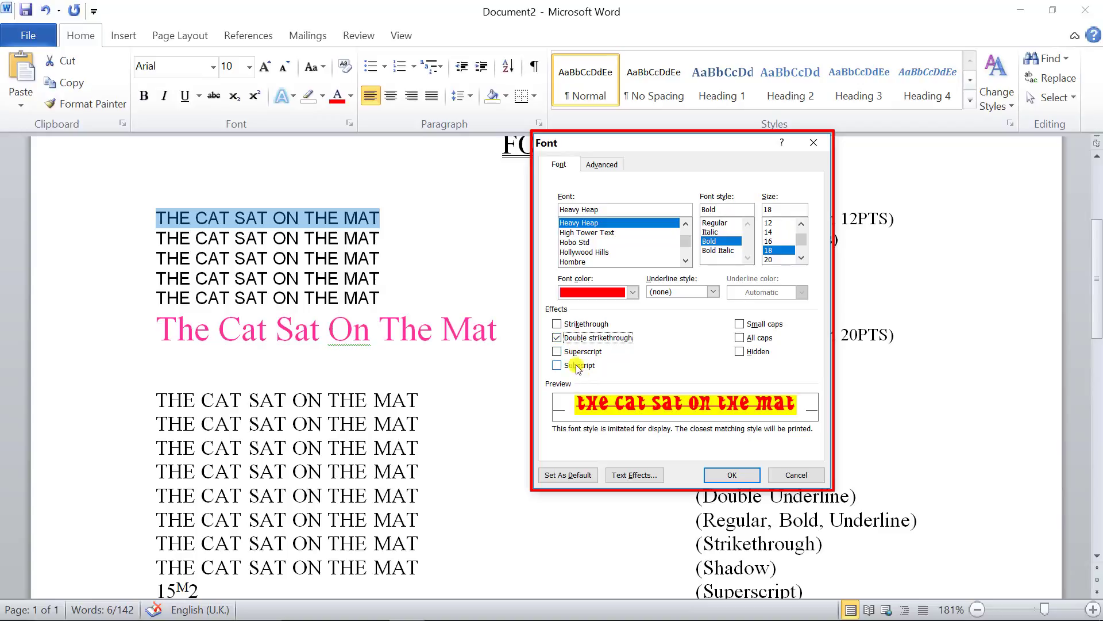
left_click(576, 352)
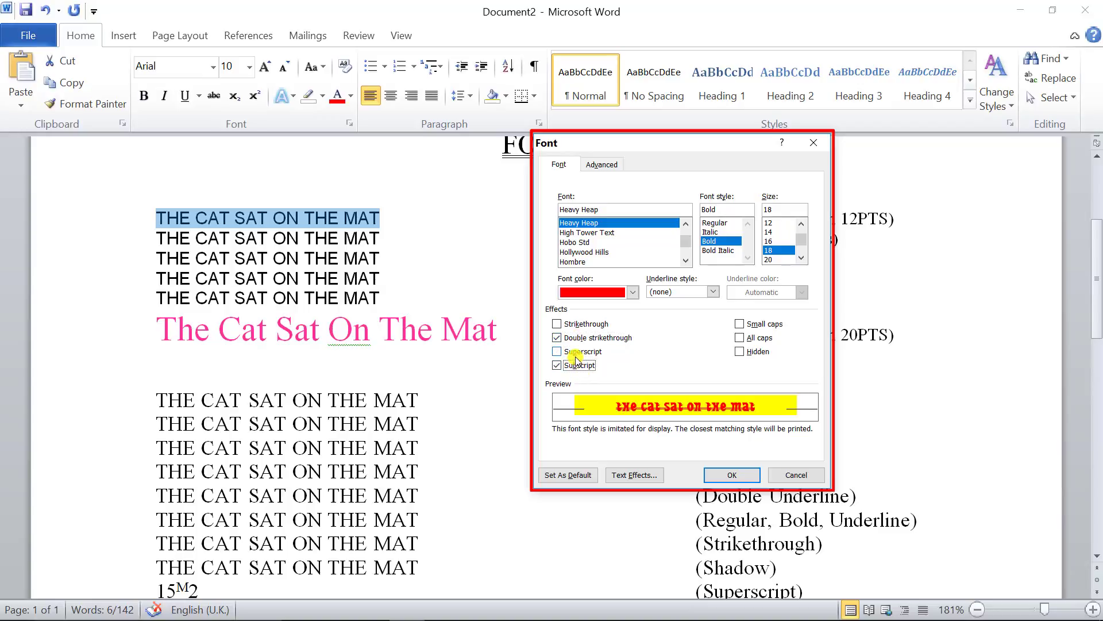
left_click(557, 351)
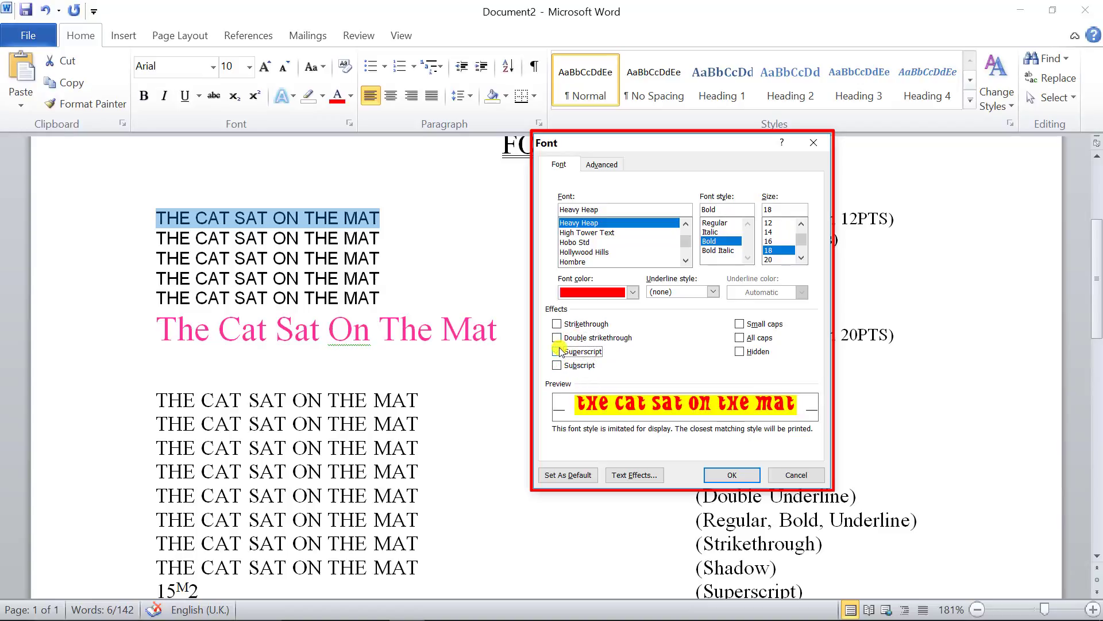
left_click(558, 338)
left_click(557, 339)
left_click(736, 476)
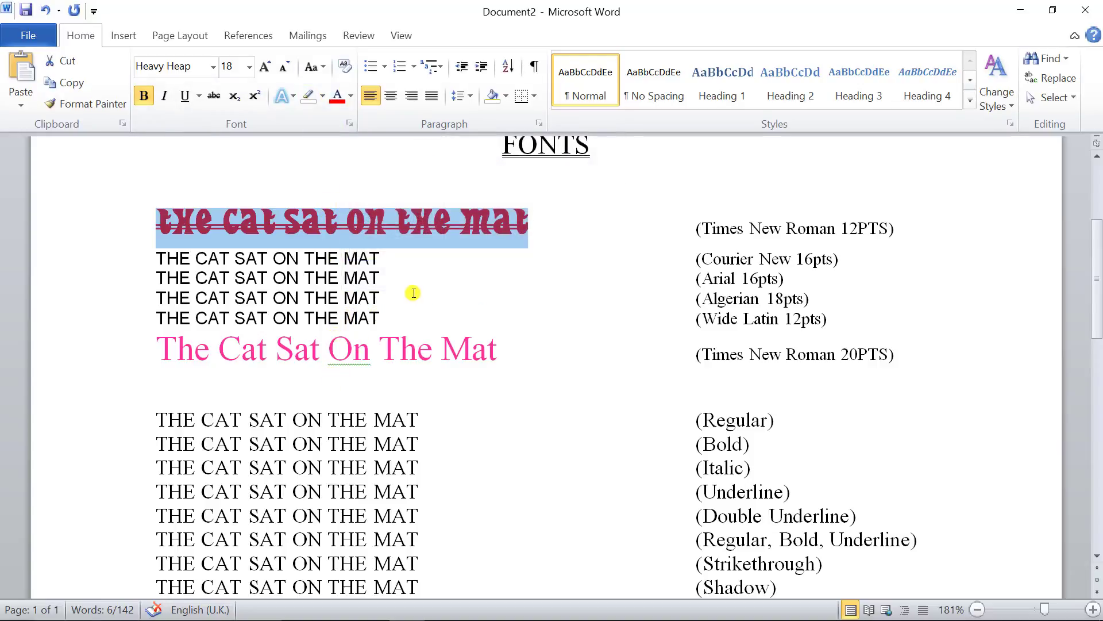
Reopen the Font dialog to review the first line's settings, close it, and deselect the text.
key("ctrl+d")
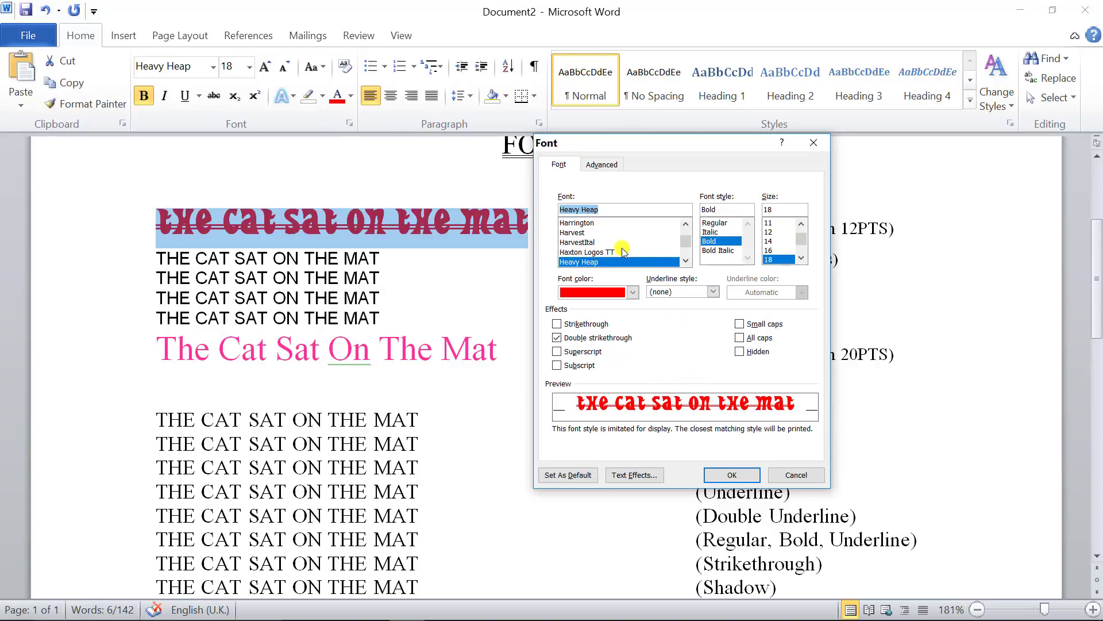
left_click(732, 475)
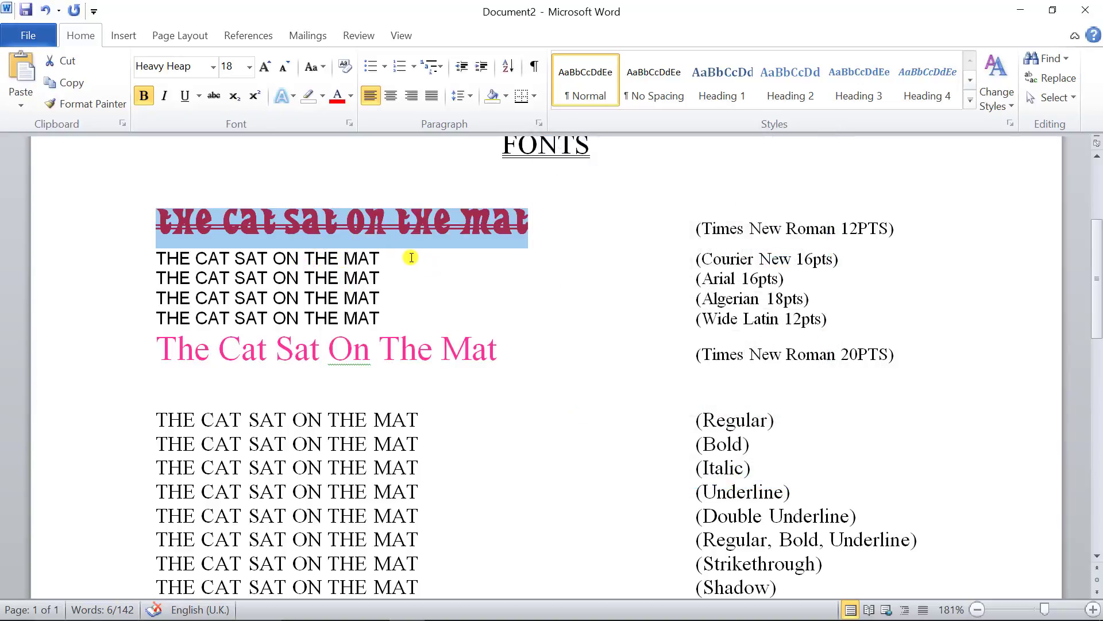
left_click(400, 234)
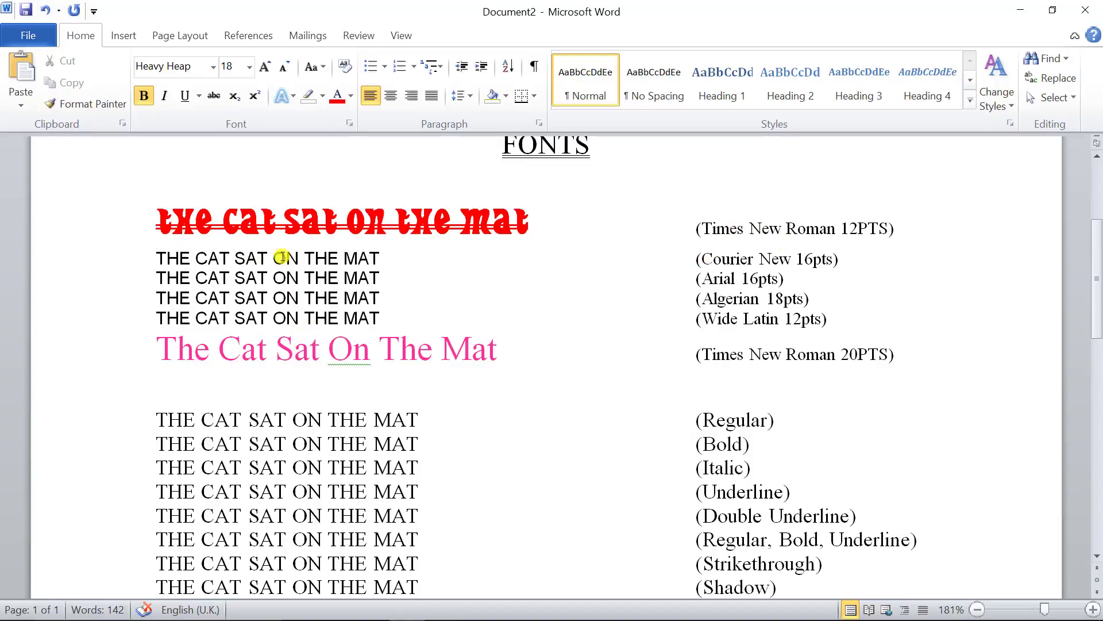
Clear all formatting from the first line, and set it to Times New Roman at size 12.
left_click_drag(155, 223, 536, 220)
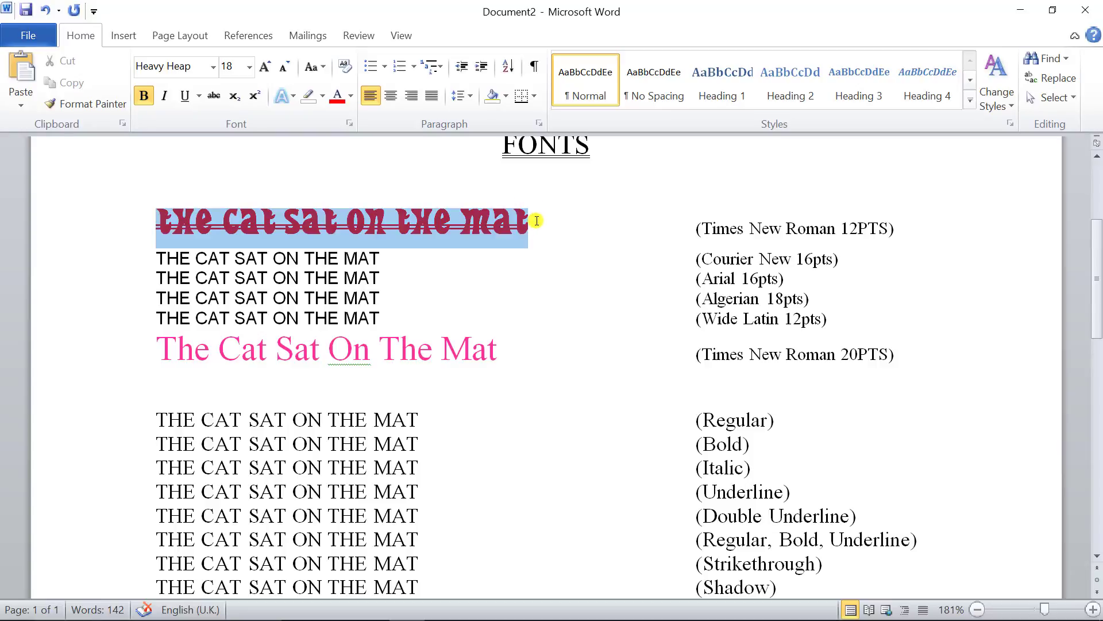
left_click(345, 66)
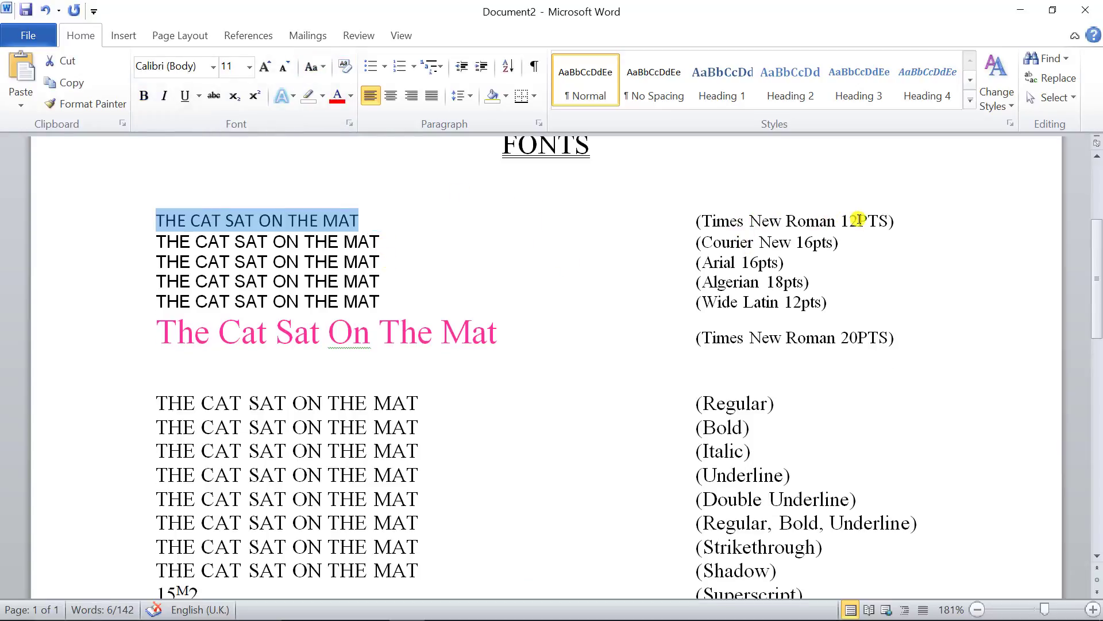
left_click(213, 67)
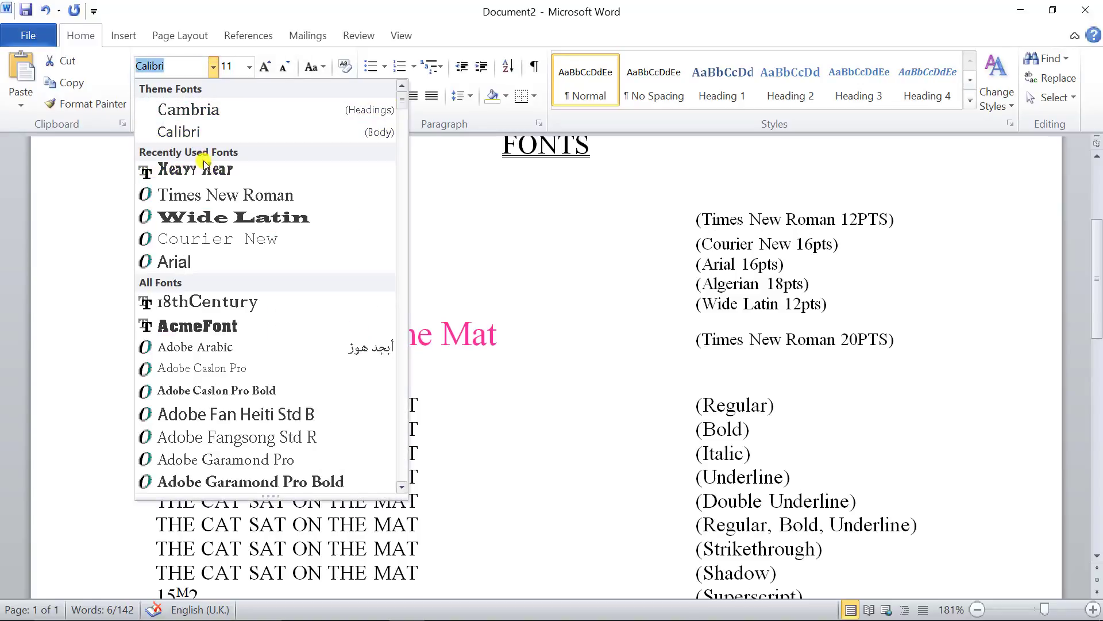
left_click(209, 196)
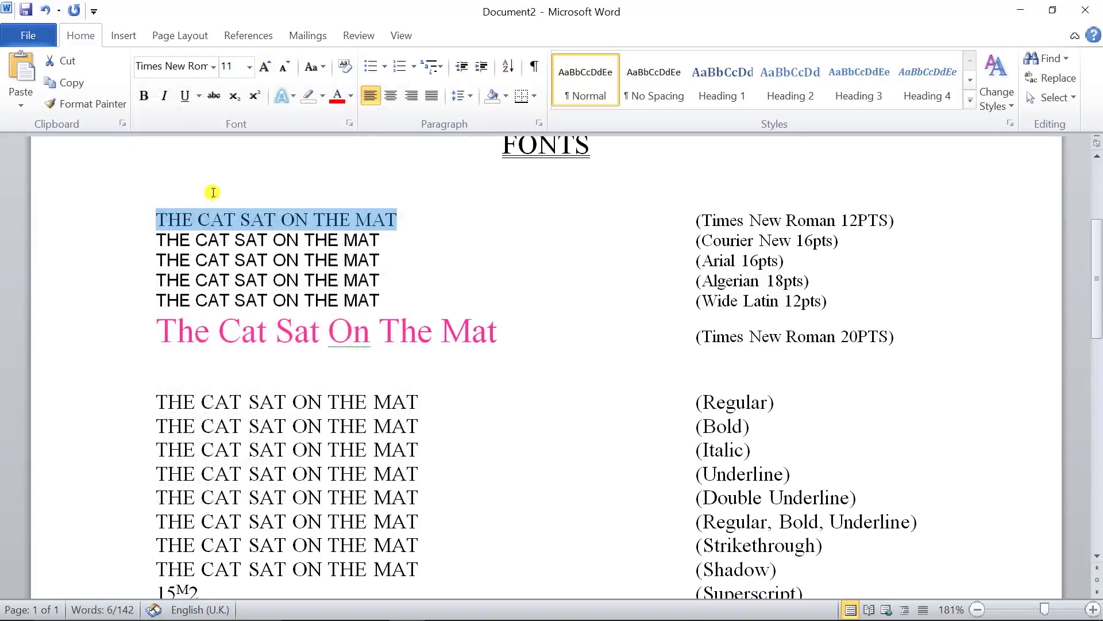
left_click(252, 68)
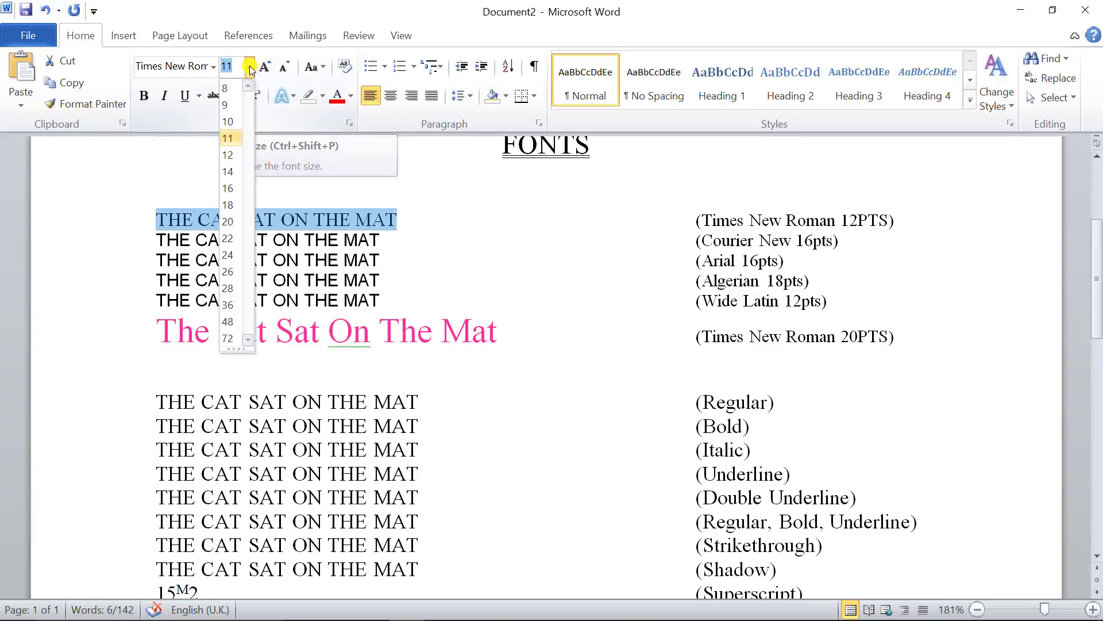
left_click(233, 159)
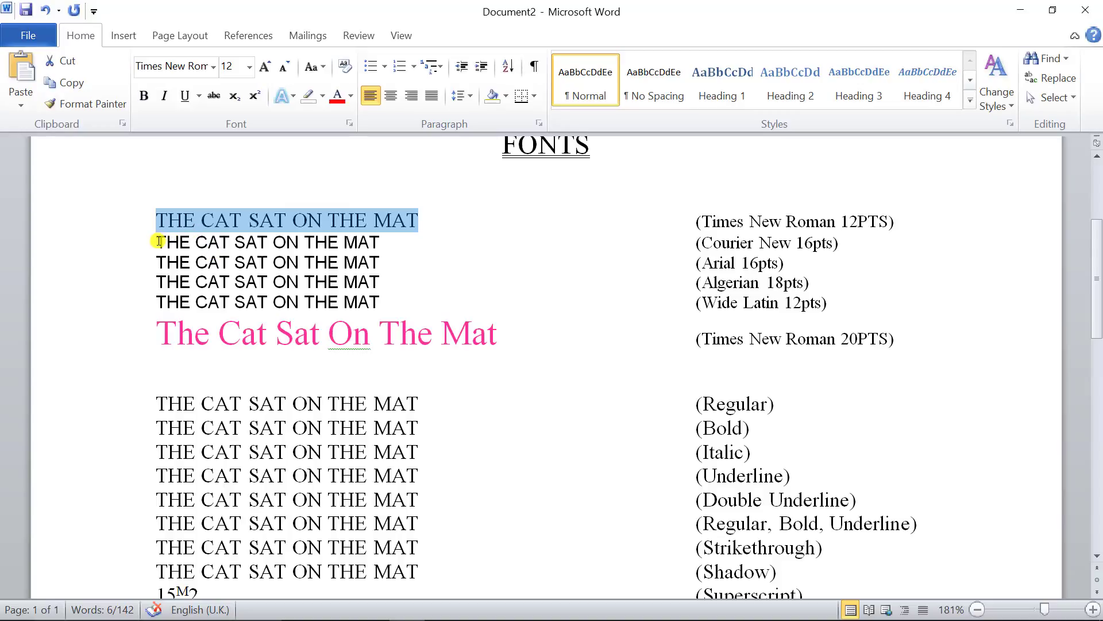
Set the second "THE CAT SAT ON THE MAT" line to Courier New, and grow its font size to 16.
left_click_drag(156, 242, 364, 242)
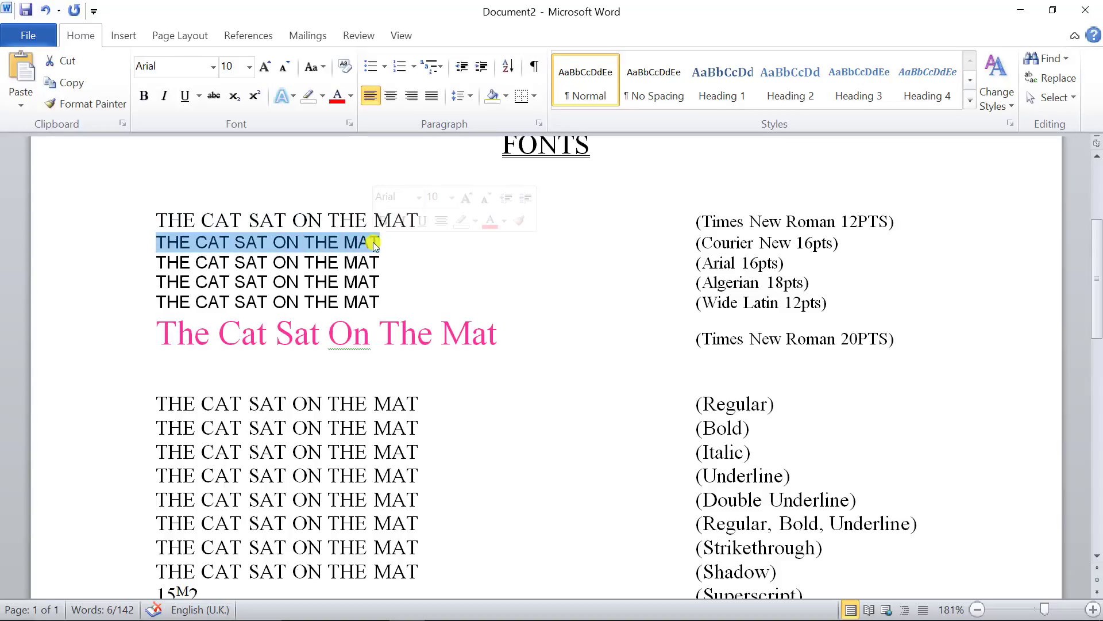
left_click(214, 67)
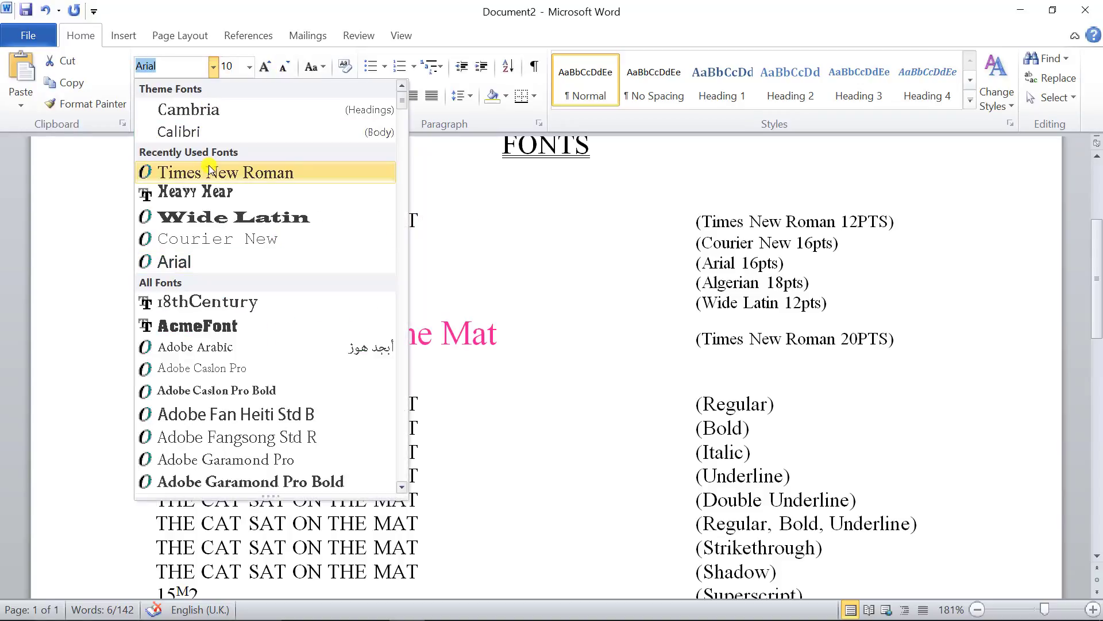
left_click(239, 239)
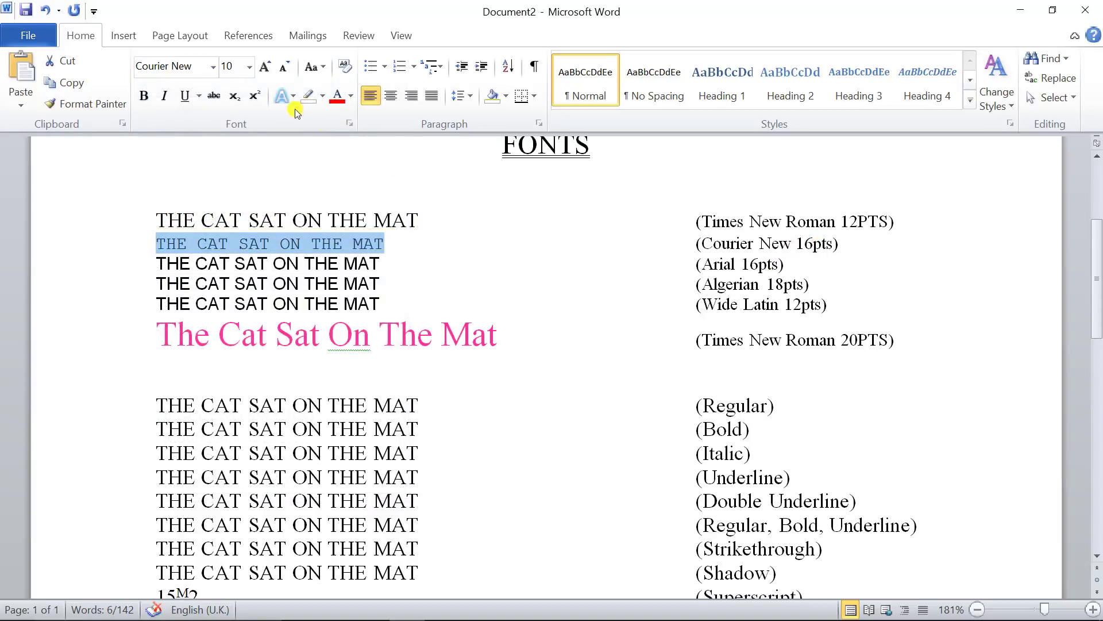
left_click(265, 68)
left_click(265, 68)
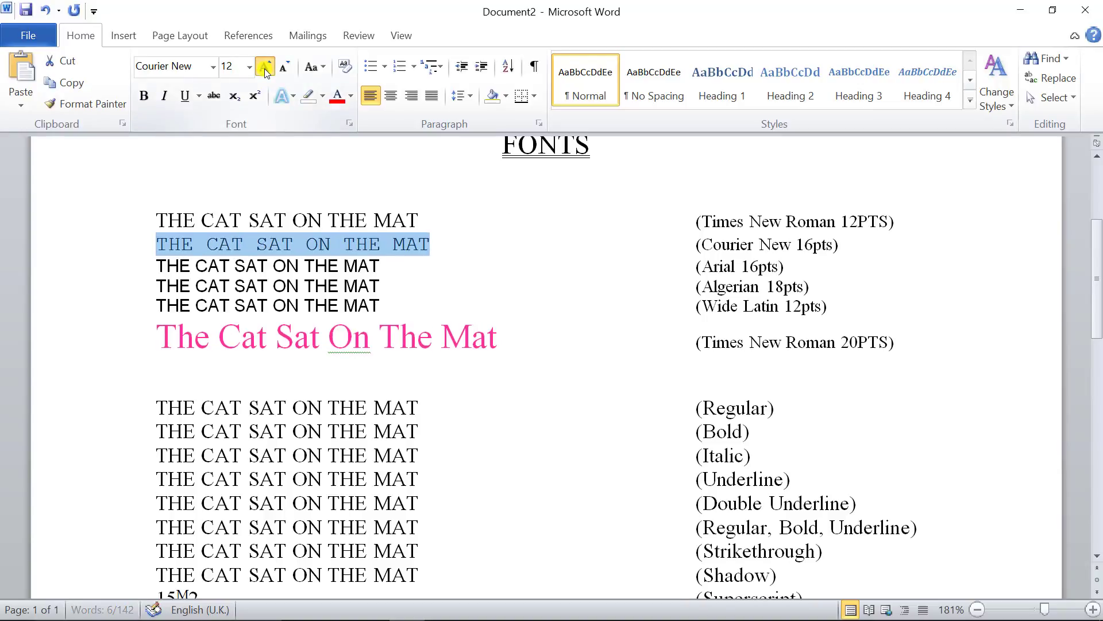
left_click(264, 68)
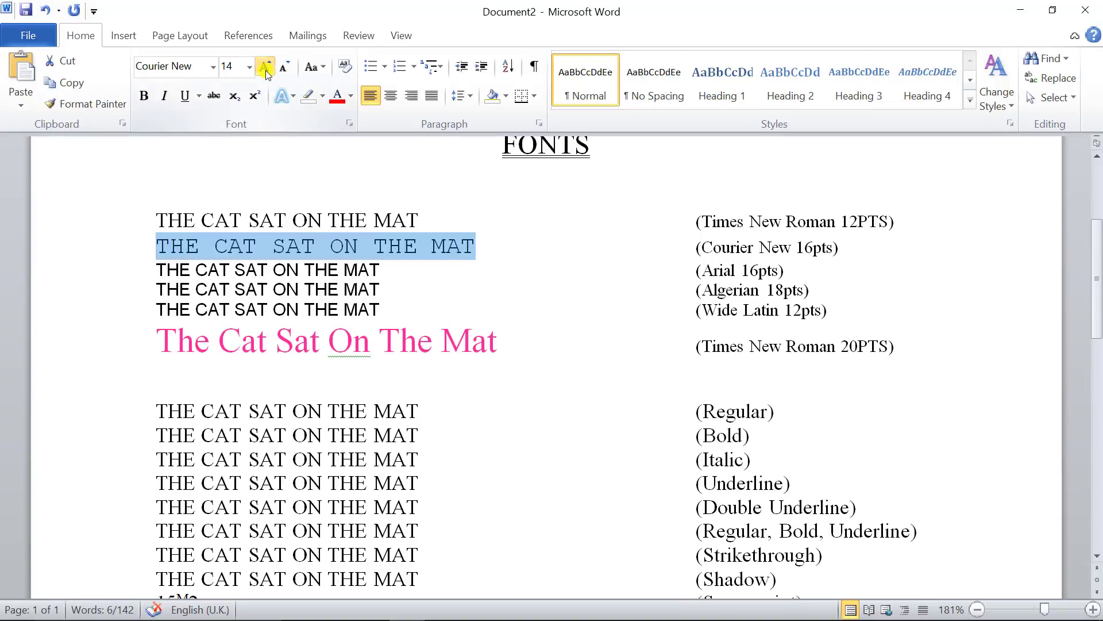
left_click(266, 68)
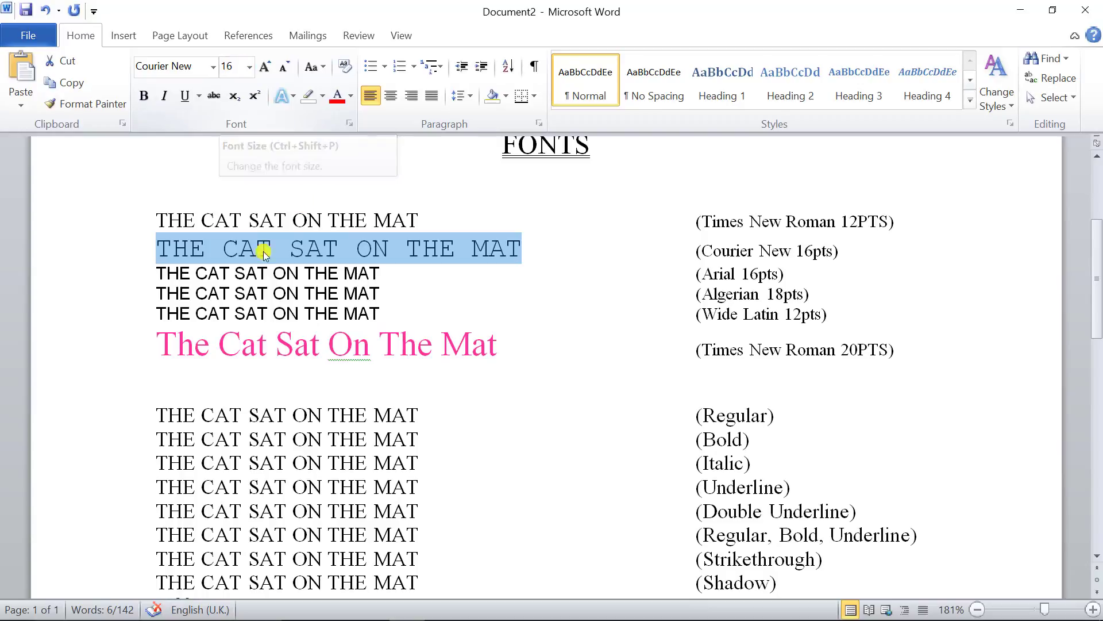
Grow the font size of the third line, beside the Arial 16pts label, to 16.
left_click_drag(162, 272, 349, 274)
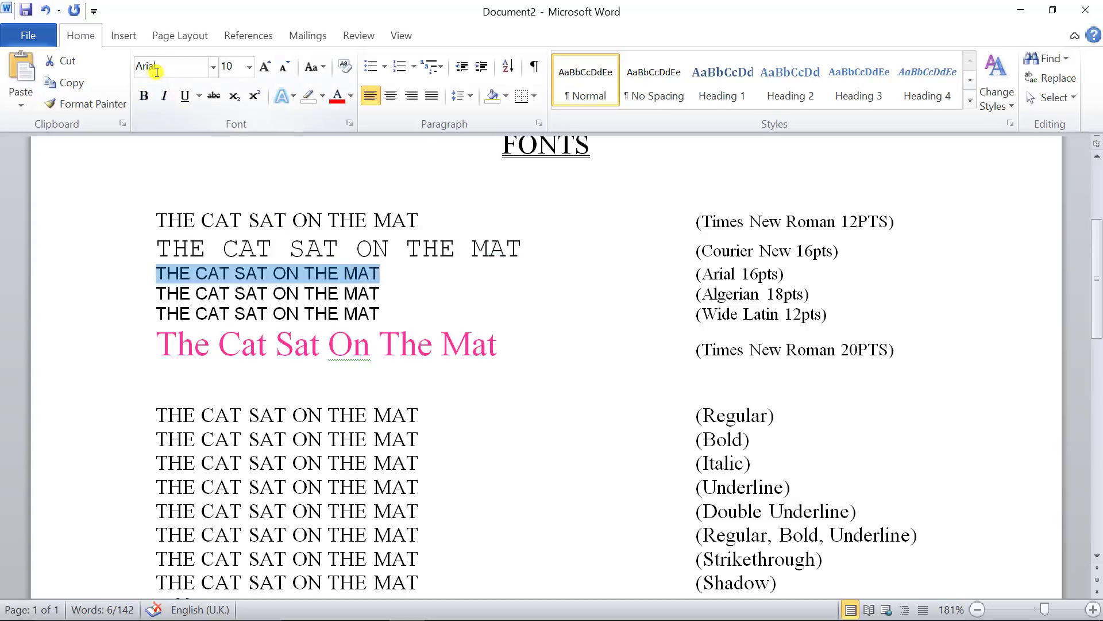
left_click(265, 67)
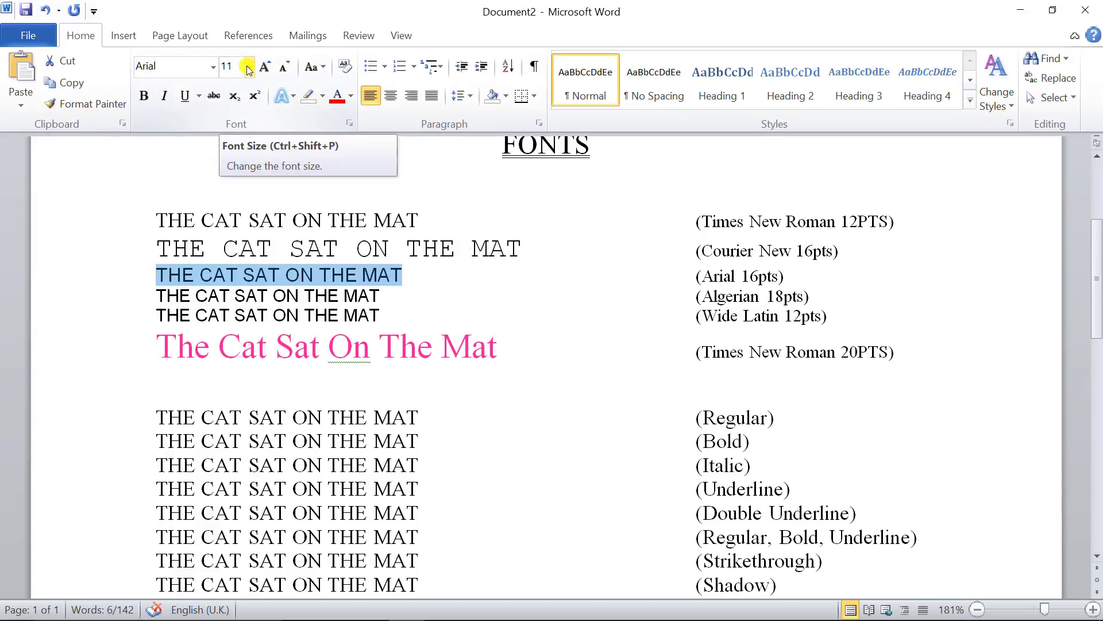
left_click(265, 67)
left_click(265, 67)
left_click(265, 68)
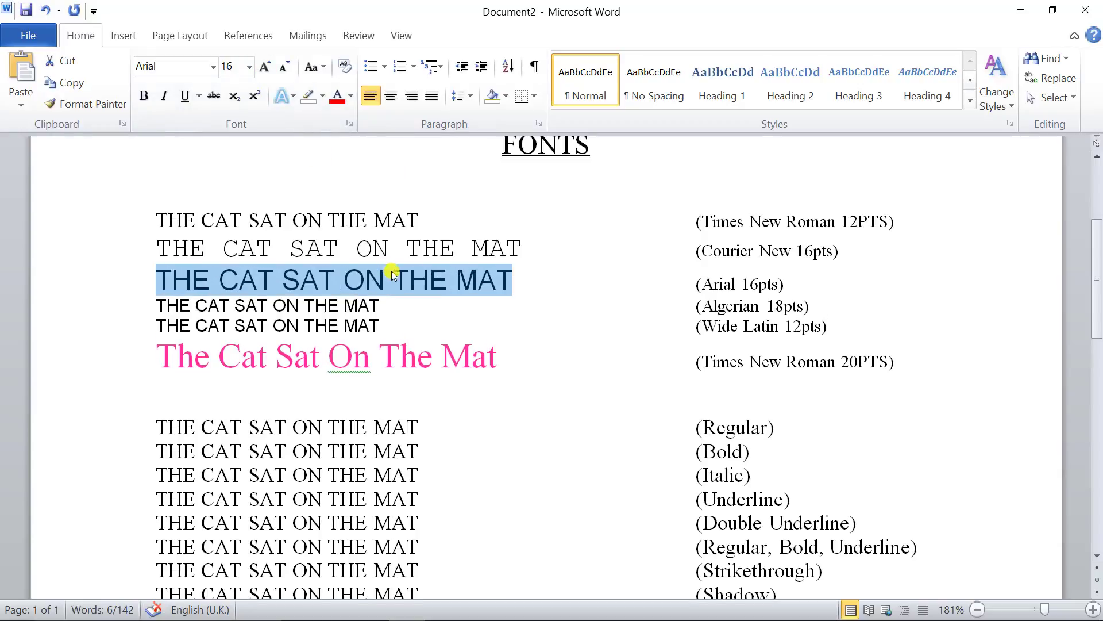
Set the fourth "THE CAT SAT ON THE MAT" line to the Algerian font, and grow its font size to 18.
left_click_drag(157, 305, 373, 308)
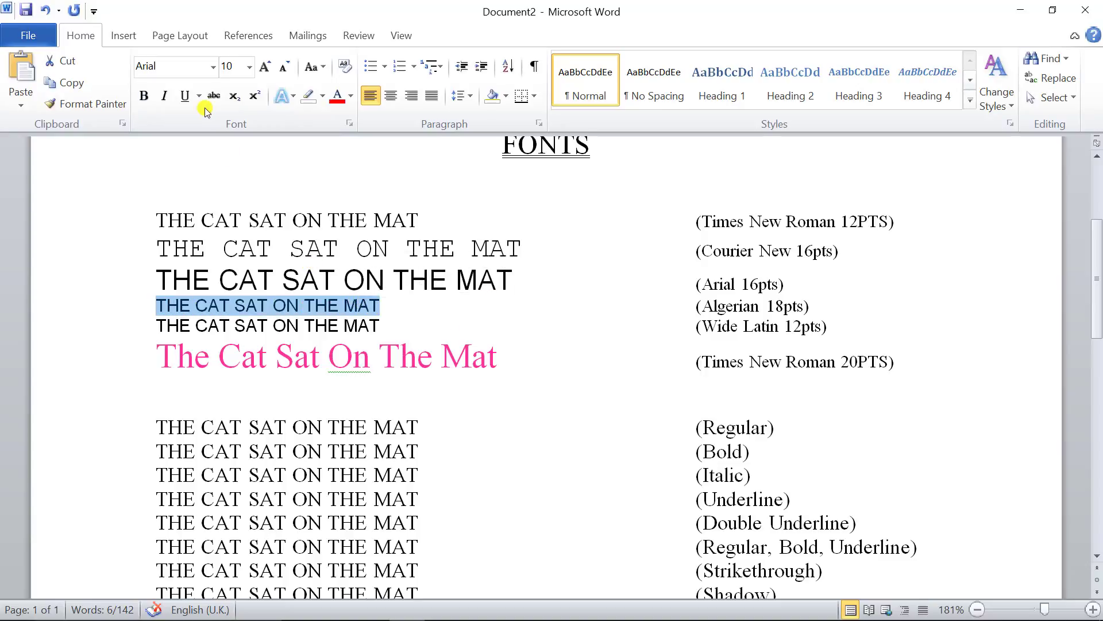
left_click(214, 66)
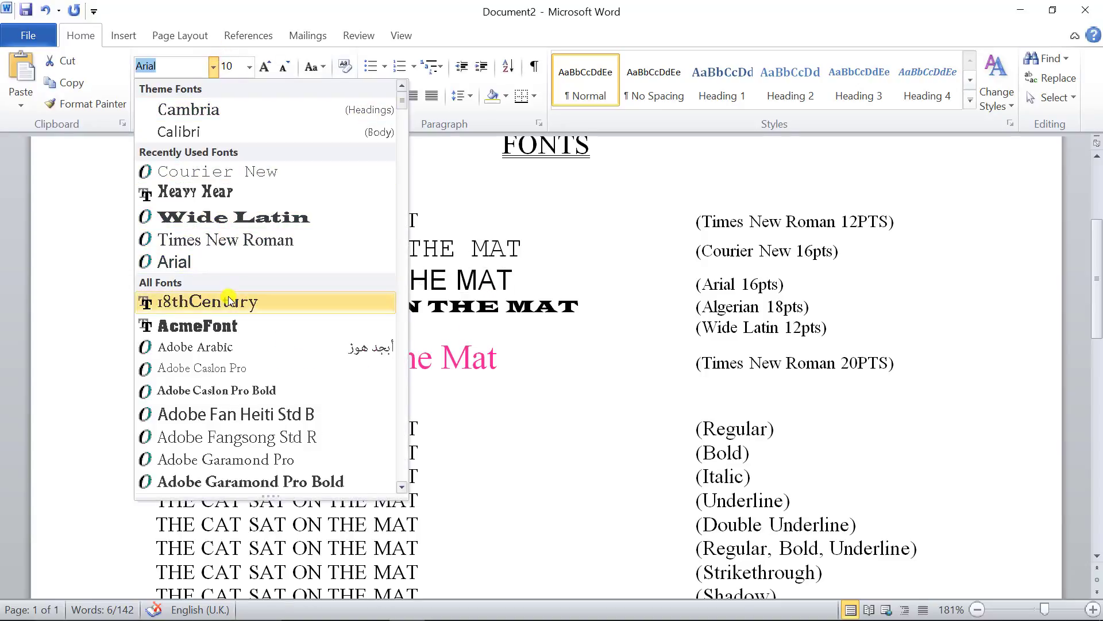
scroll(230, 303, "down", 5)
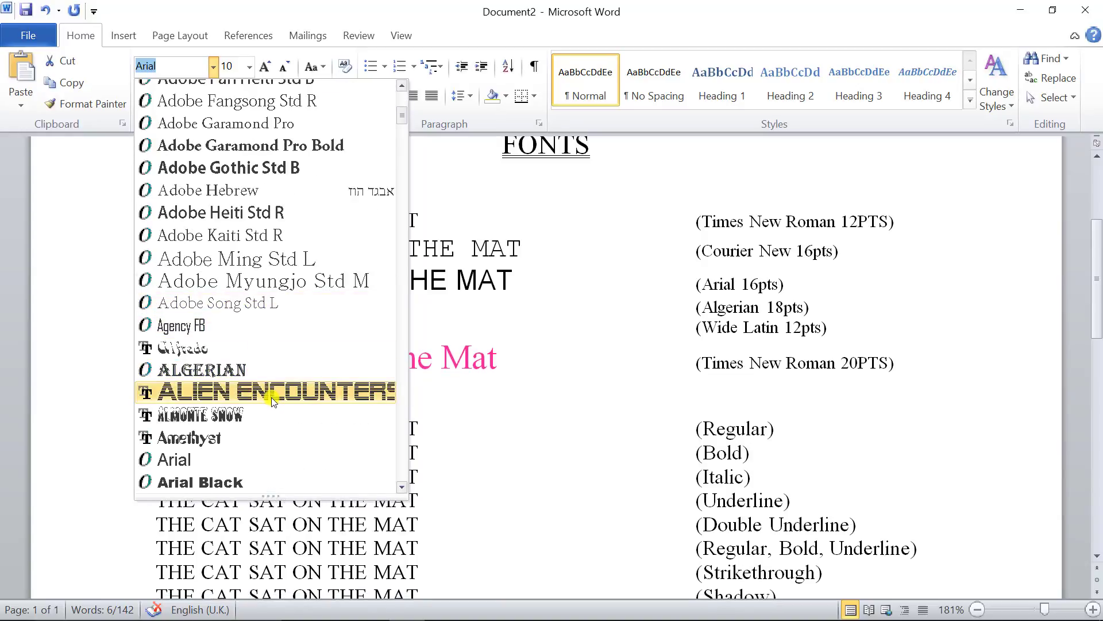
left_click(231, 369)
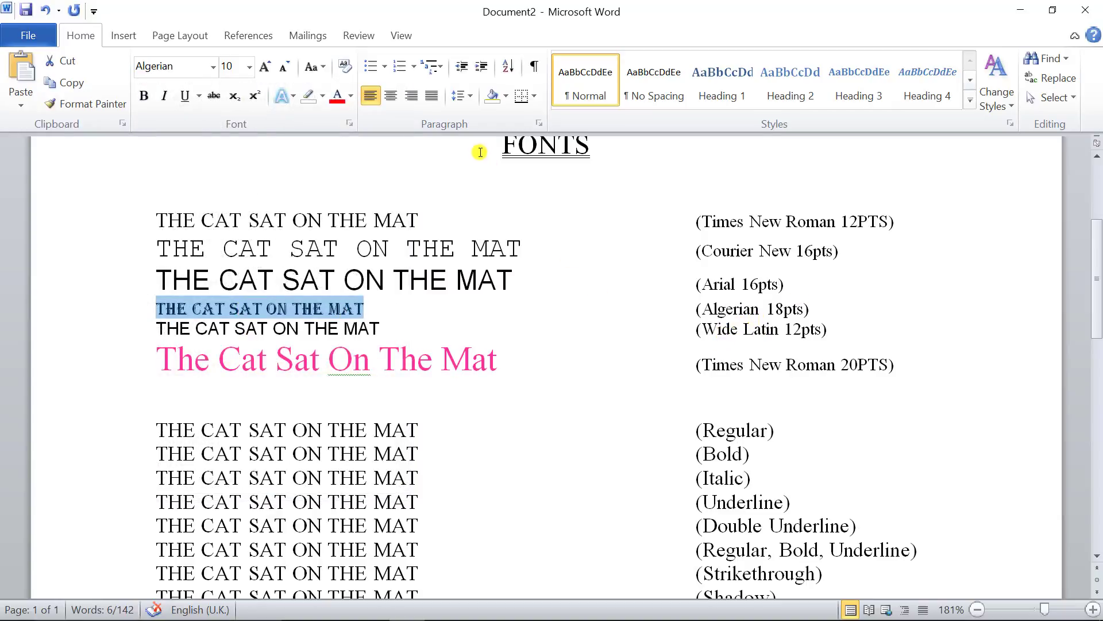
left_click(265, 68)
left_click(265, 68)
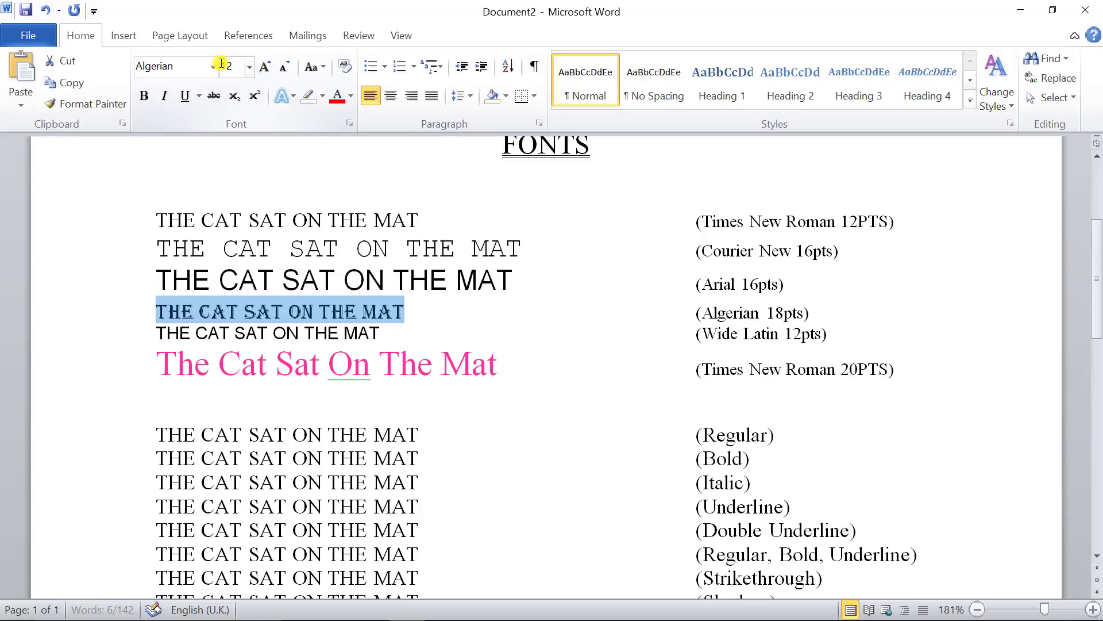
left_click(265, 68)
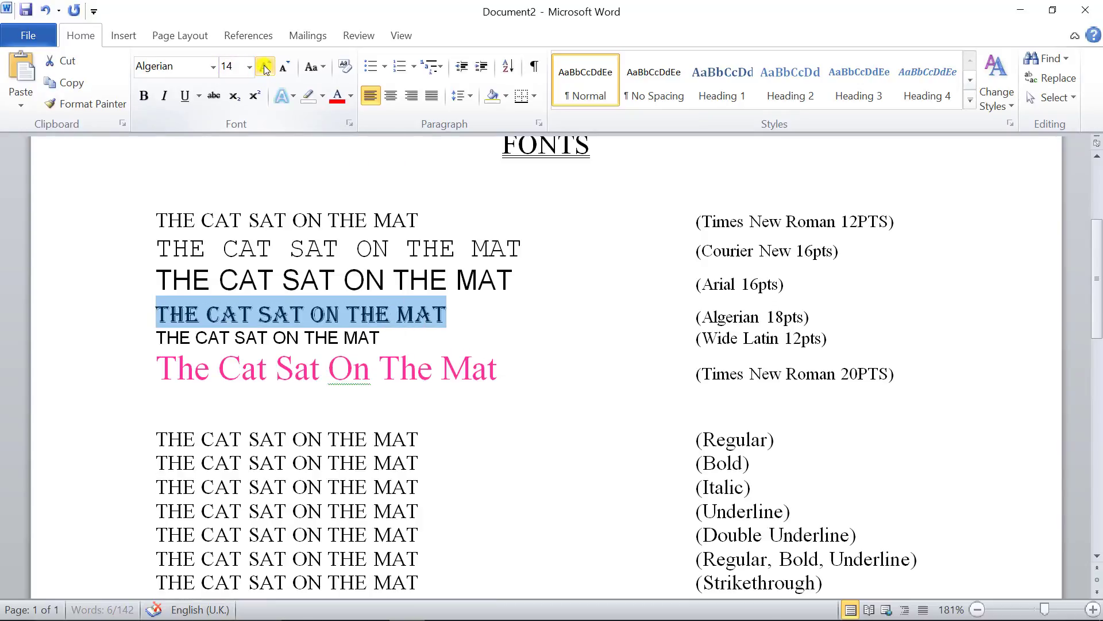
left_click(265, 68)
left_click(265, 68)
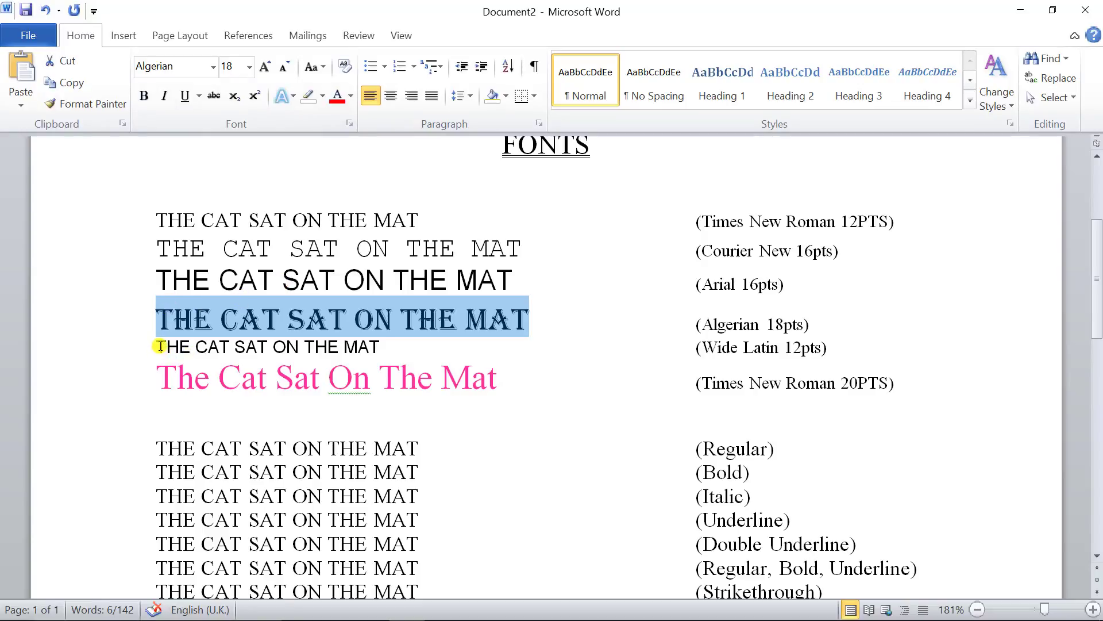
Set the fifth line, beside the Wide Latin 12pts label, to the Wide Latin font, and grow its font size to 12.
left_click_drag(161, 346, 388, 346)
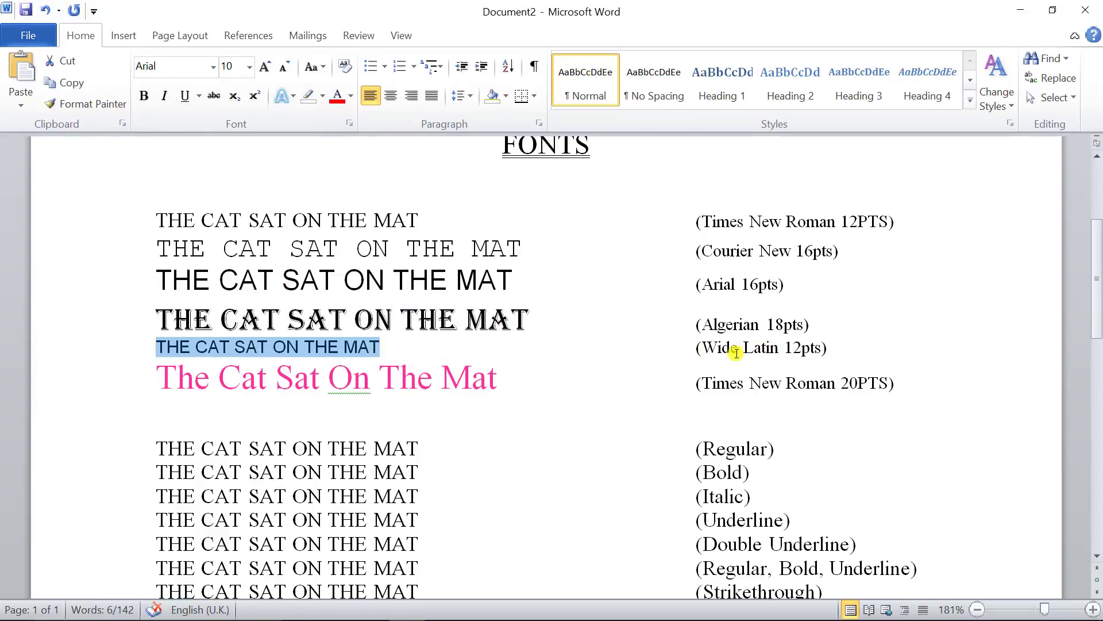
left_click(216, 67)
left_click(209, 241)
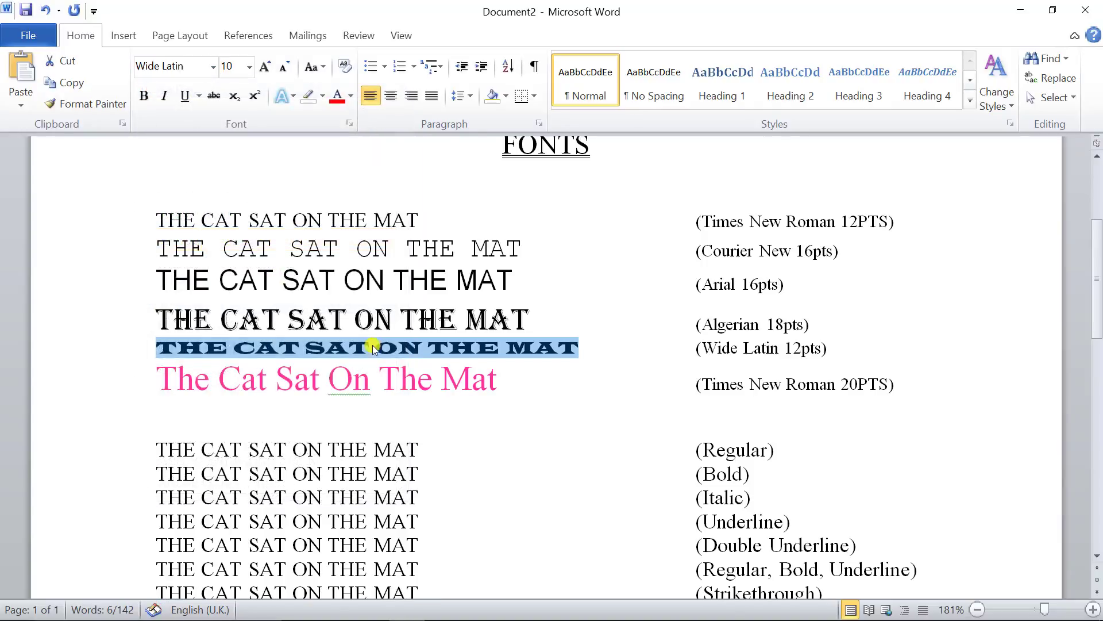
left_click(266, 67)
left_click(266, 67)
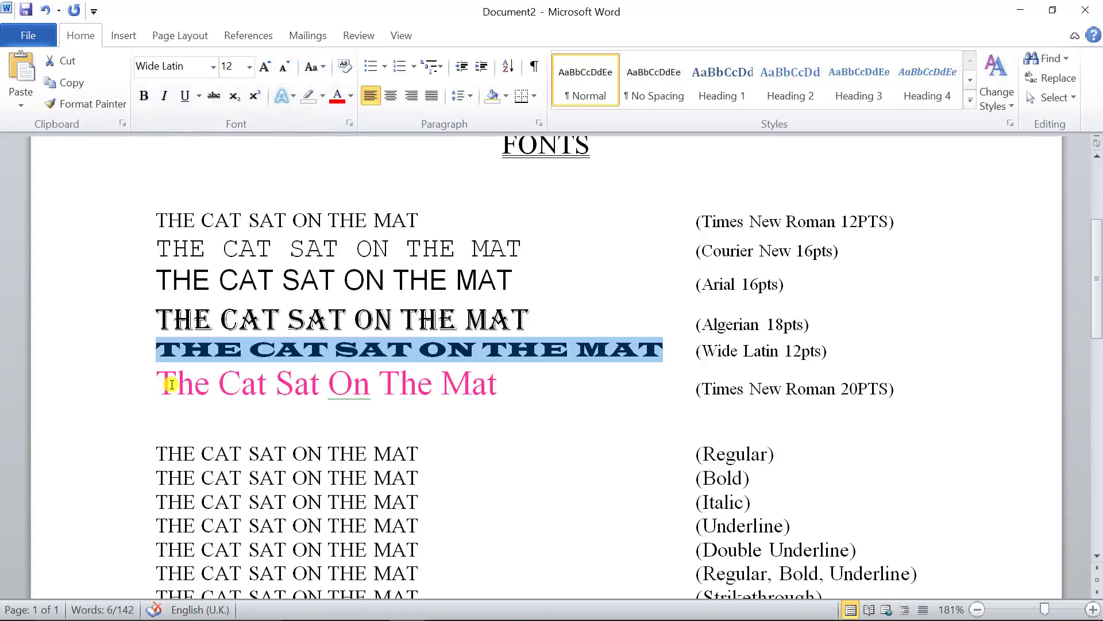
Change the font color of the pink "The Cat Sat On The Mat" line to Automatic, and deselect the text.
left_click_drag(158, 383, 504, 388)
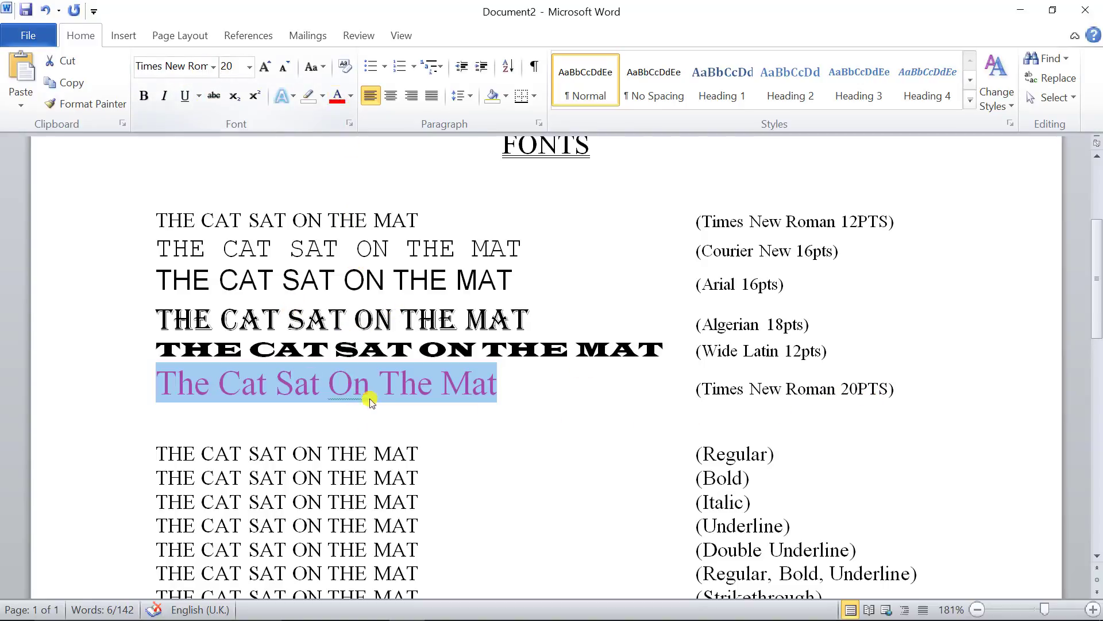
left_click(350, 95)
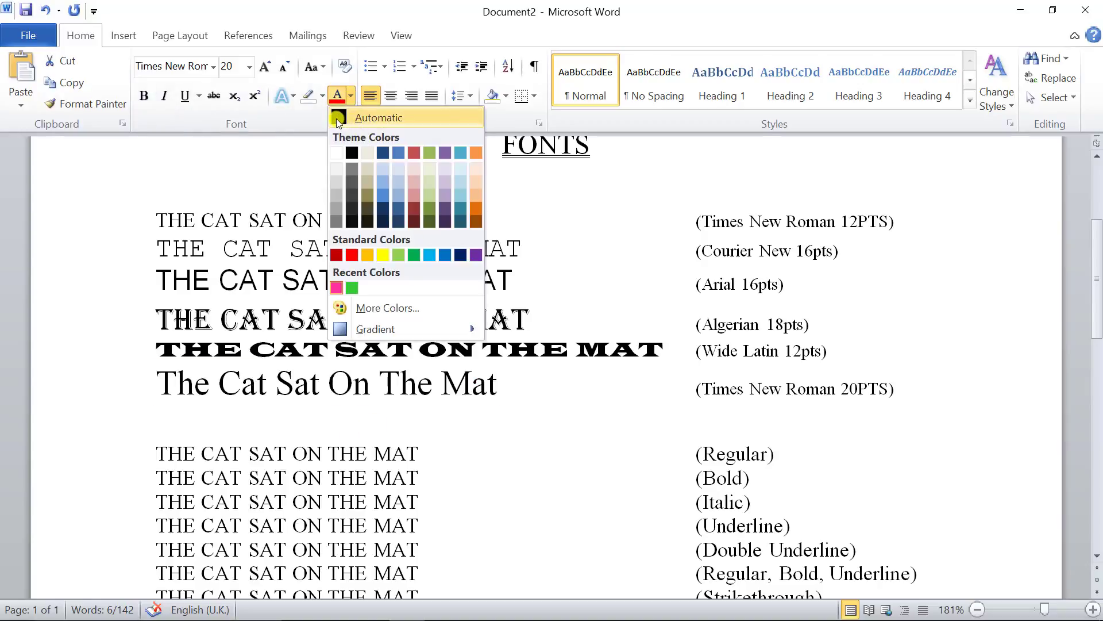
left_click(338, 119)
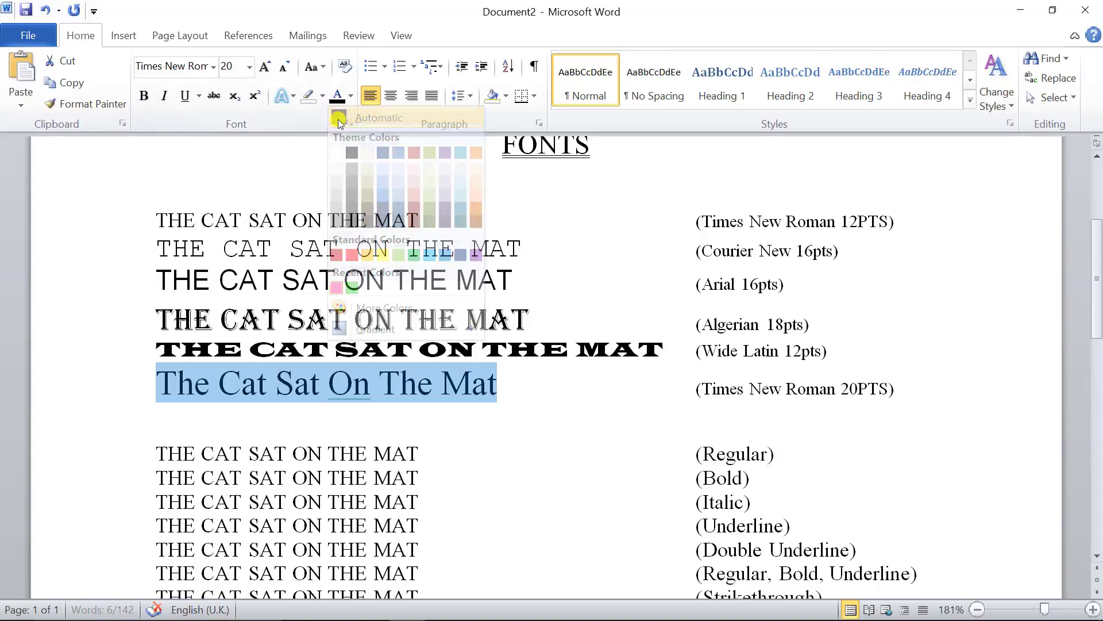
left_click(516, 389)
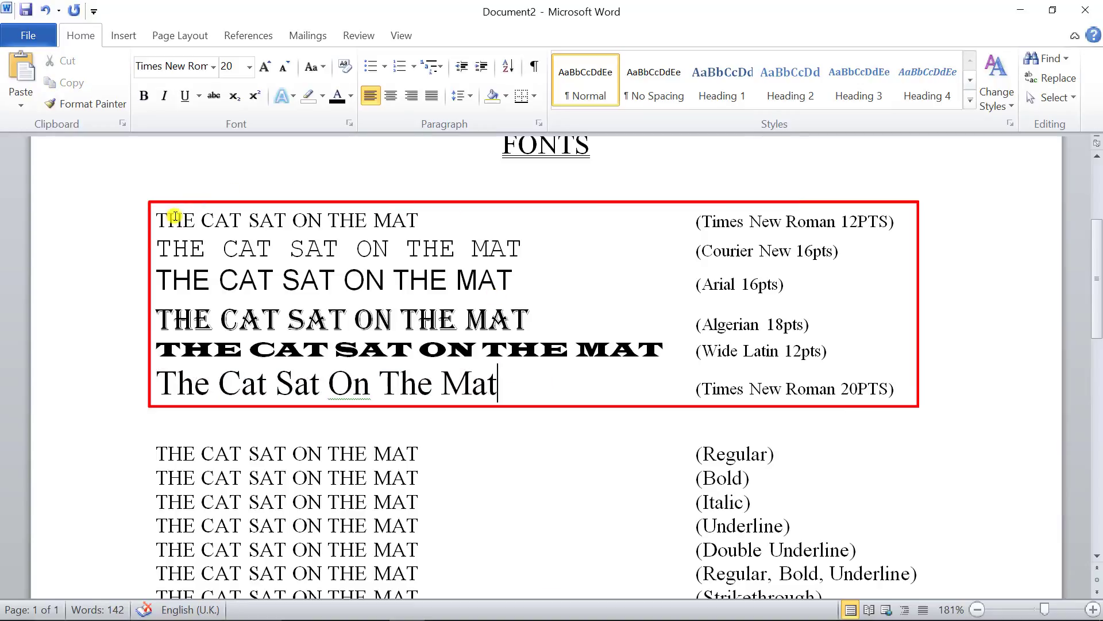